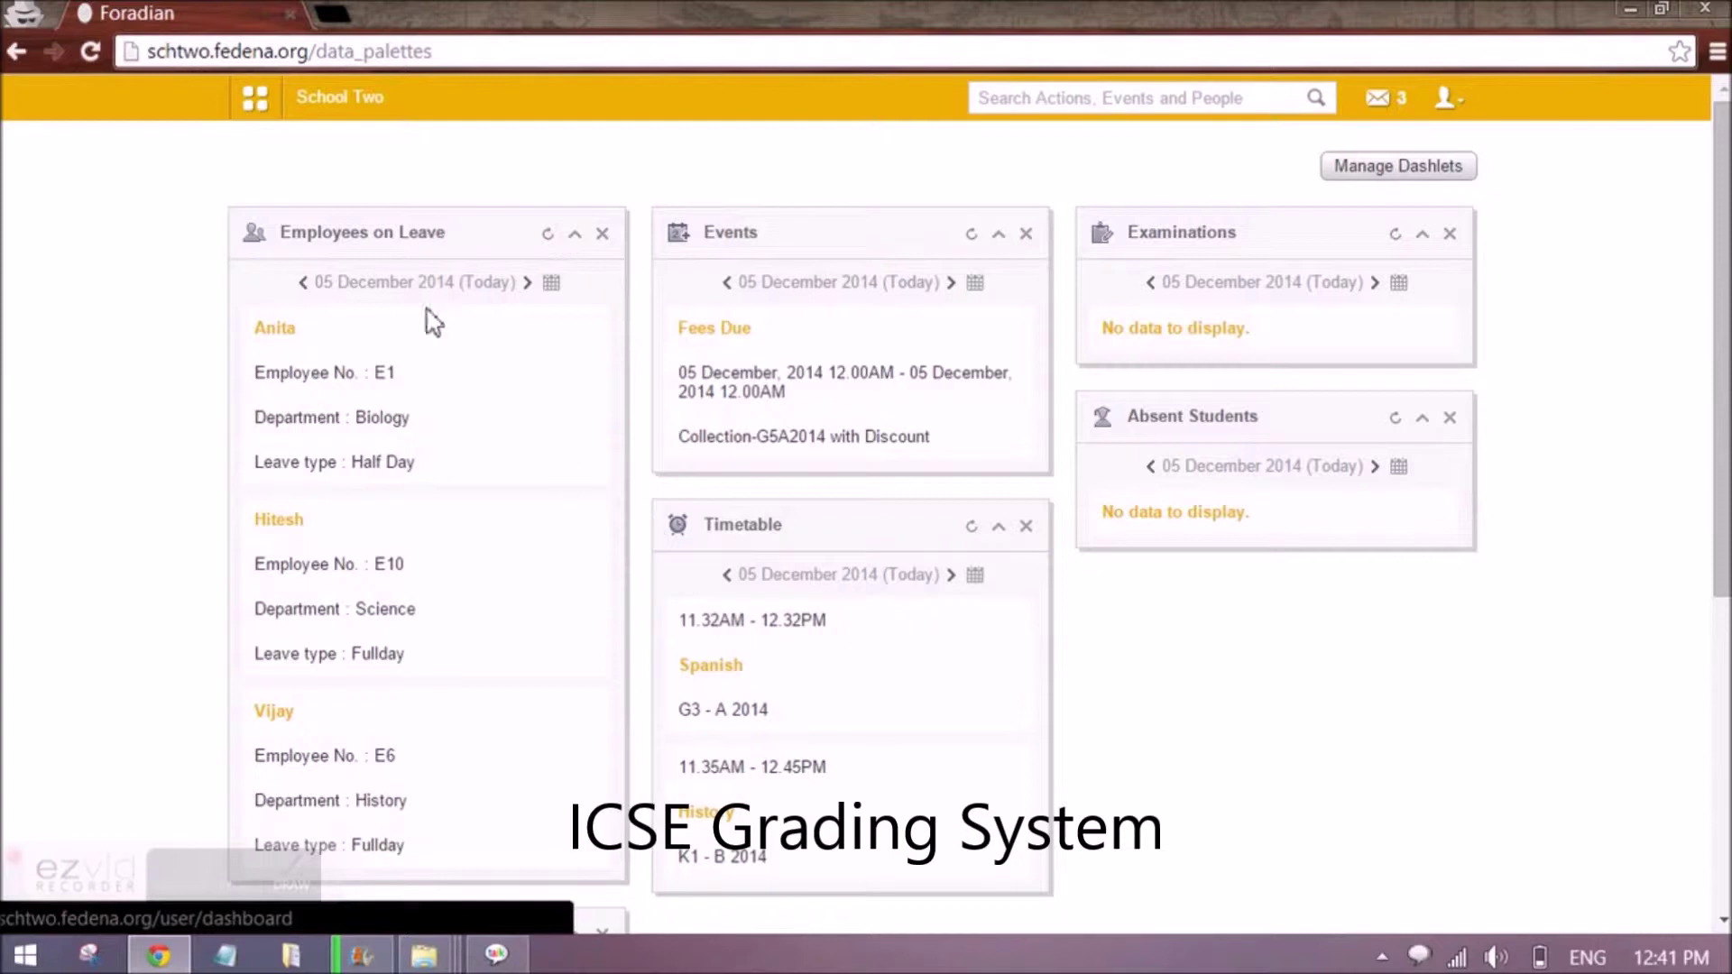
Include ICSE among the school's grading systems in the general configuration settings and save them.
click(259, 99)
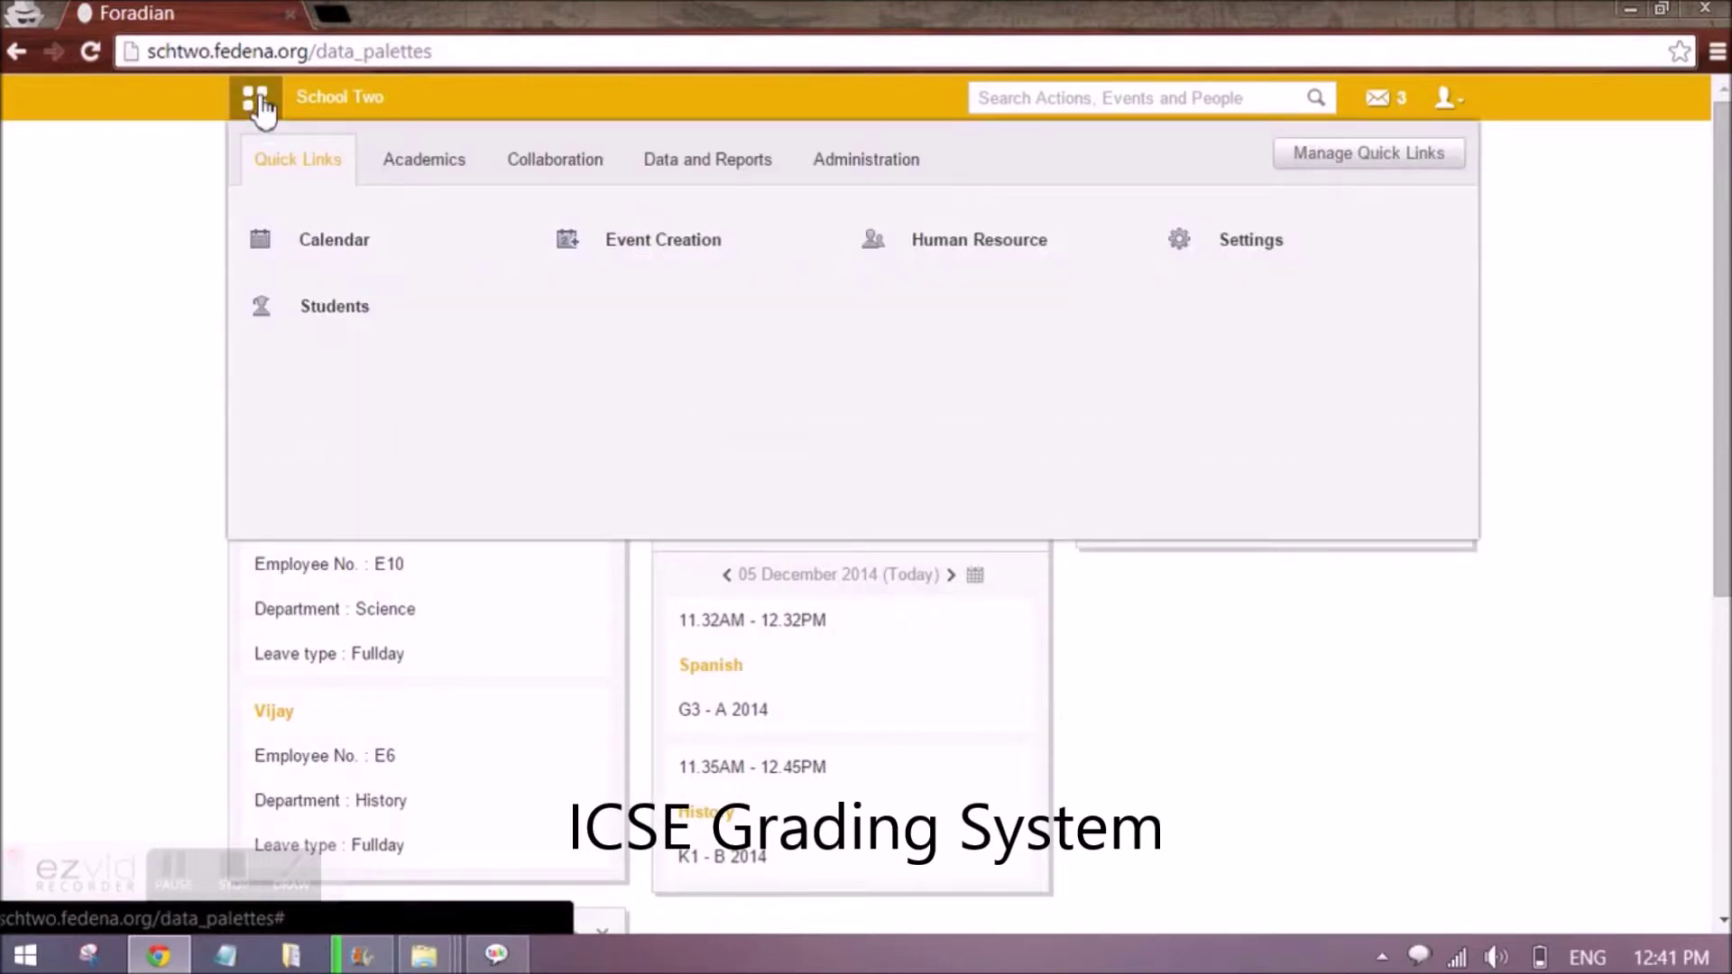
click(840, 171)
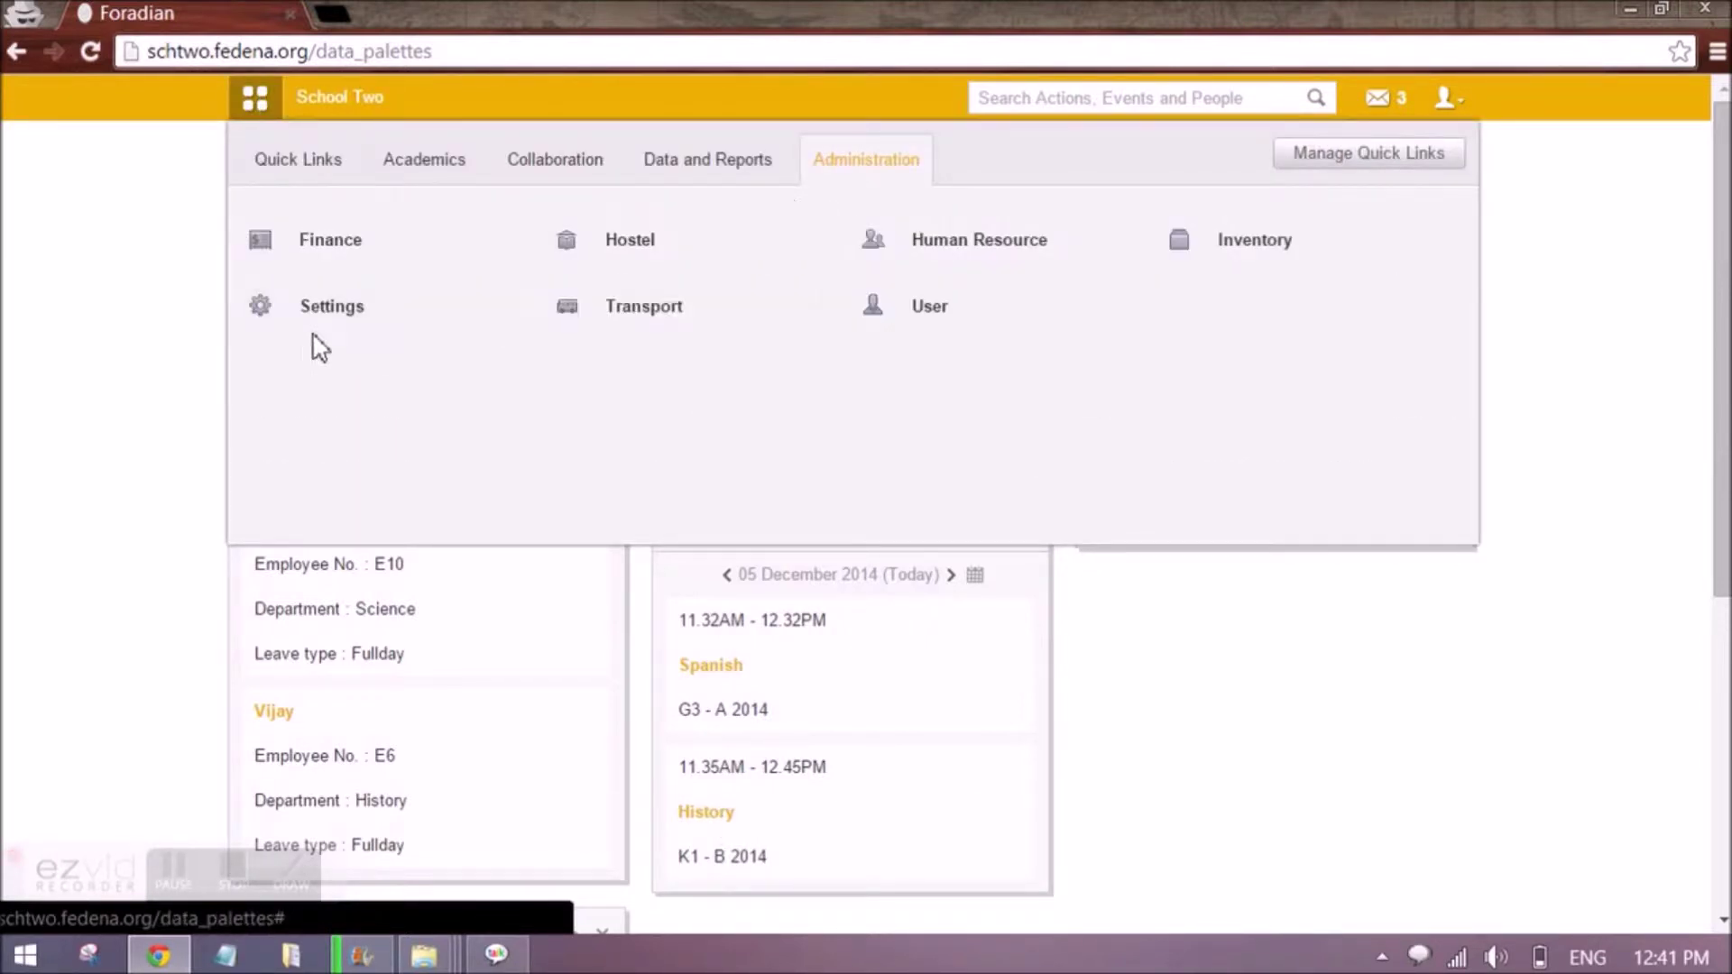
click(329, 326)
click(952, 458)
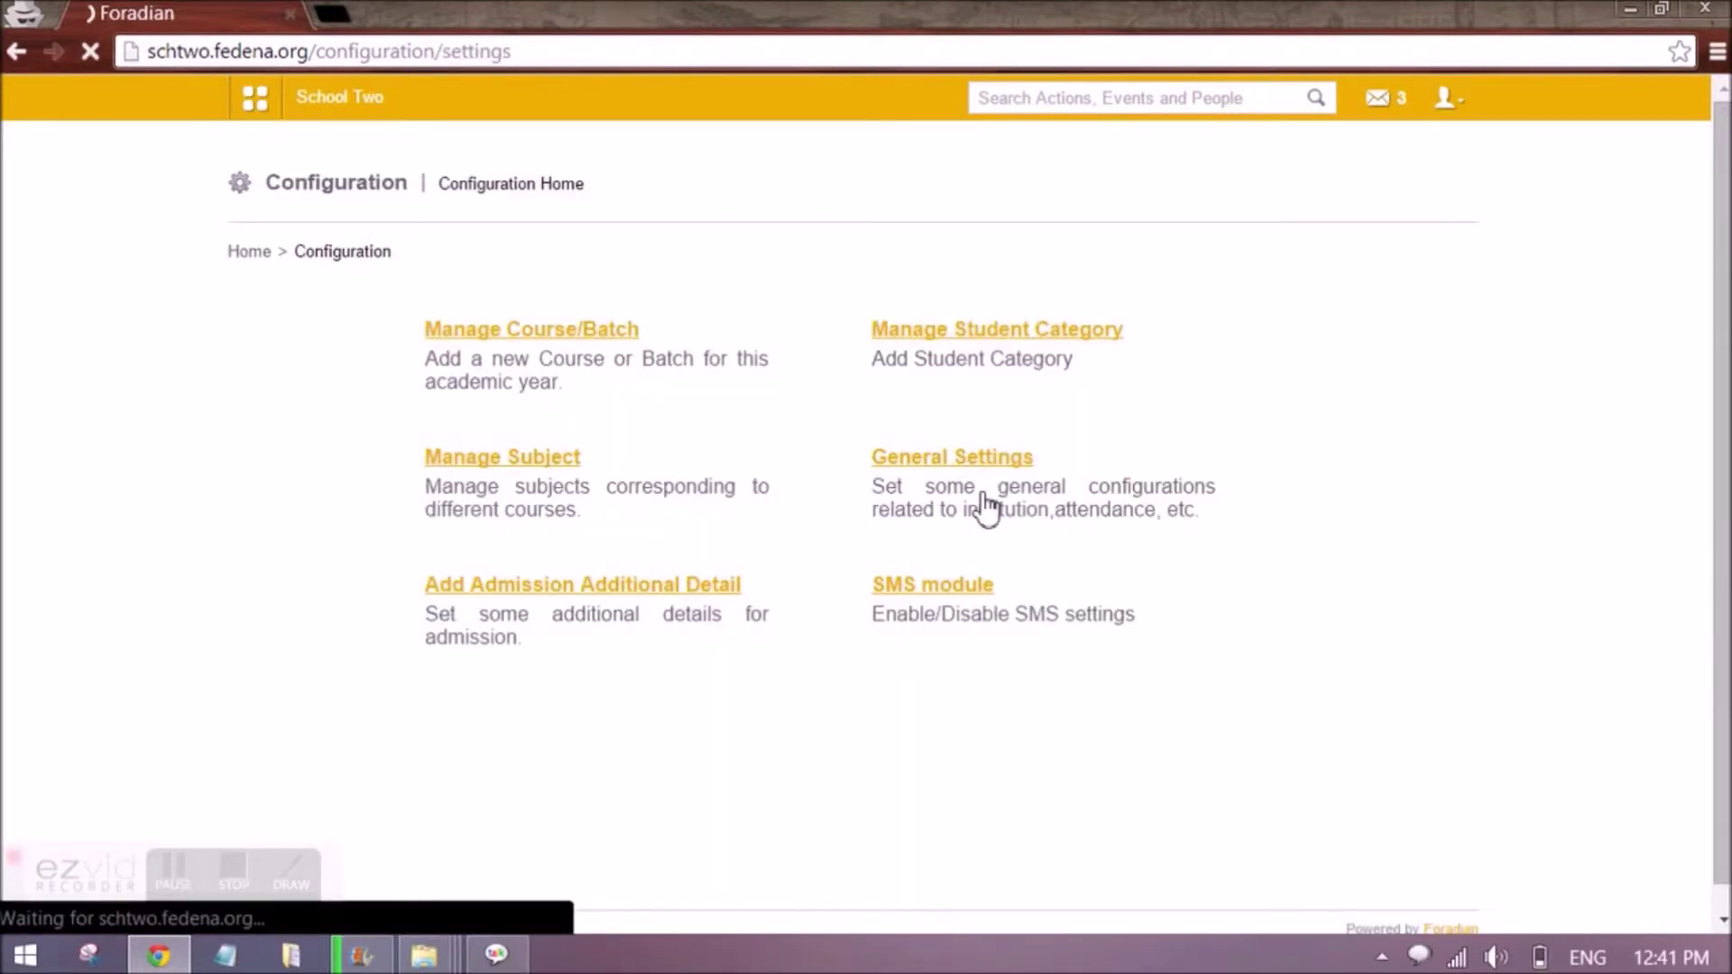
scroll(800, 607, down, 7)
click(838, 508)
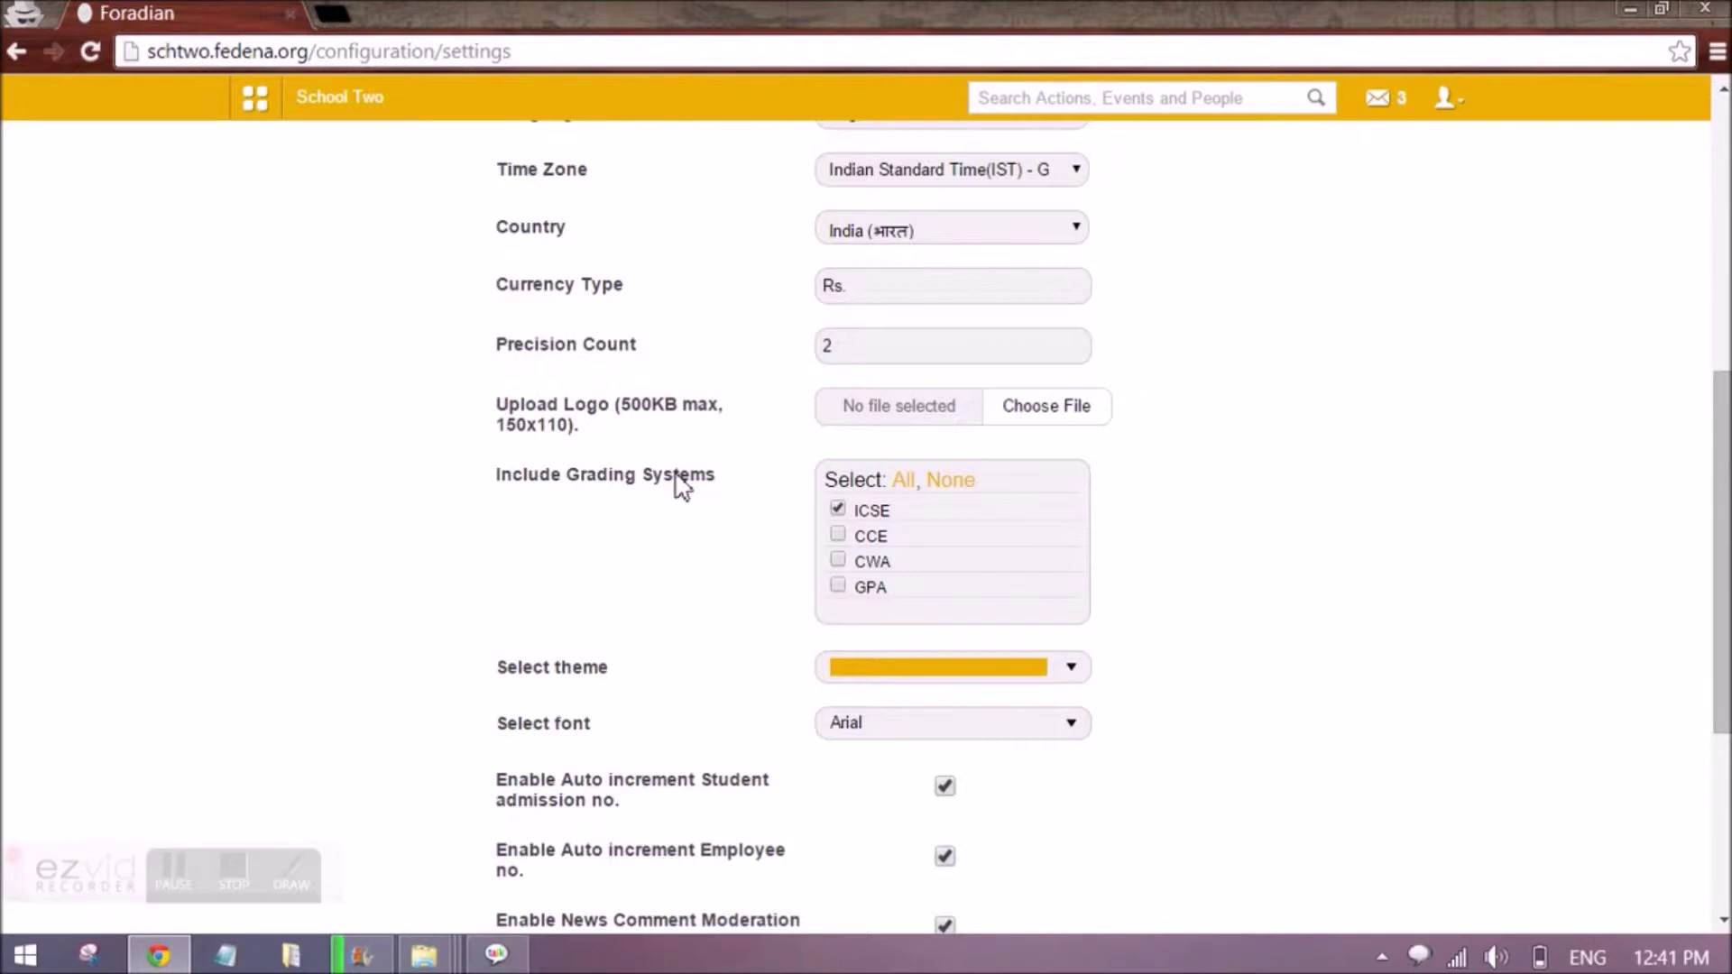
scroll(683, 487, down, 5)
click(858, 743)
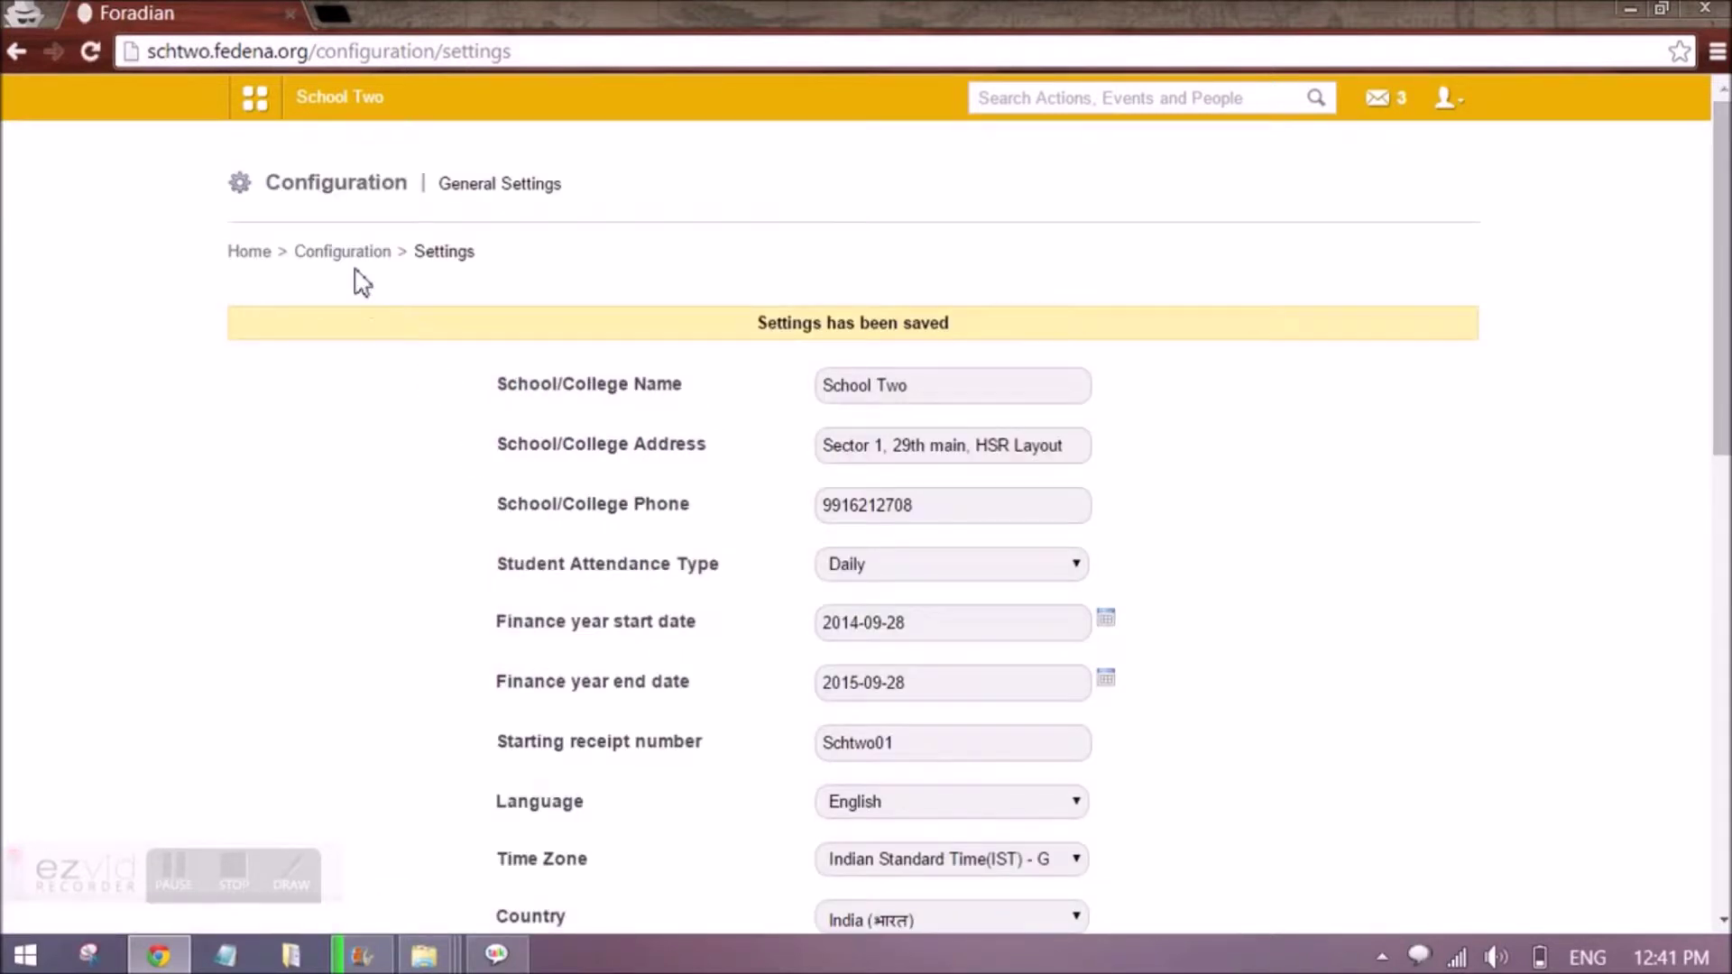
Open the Standard 1 course for editing and check its grading system type options, keeping ICSE selected.
click(348, 253)
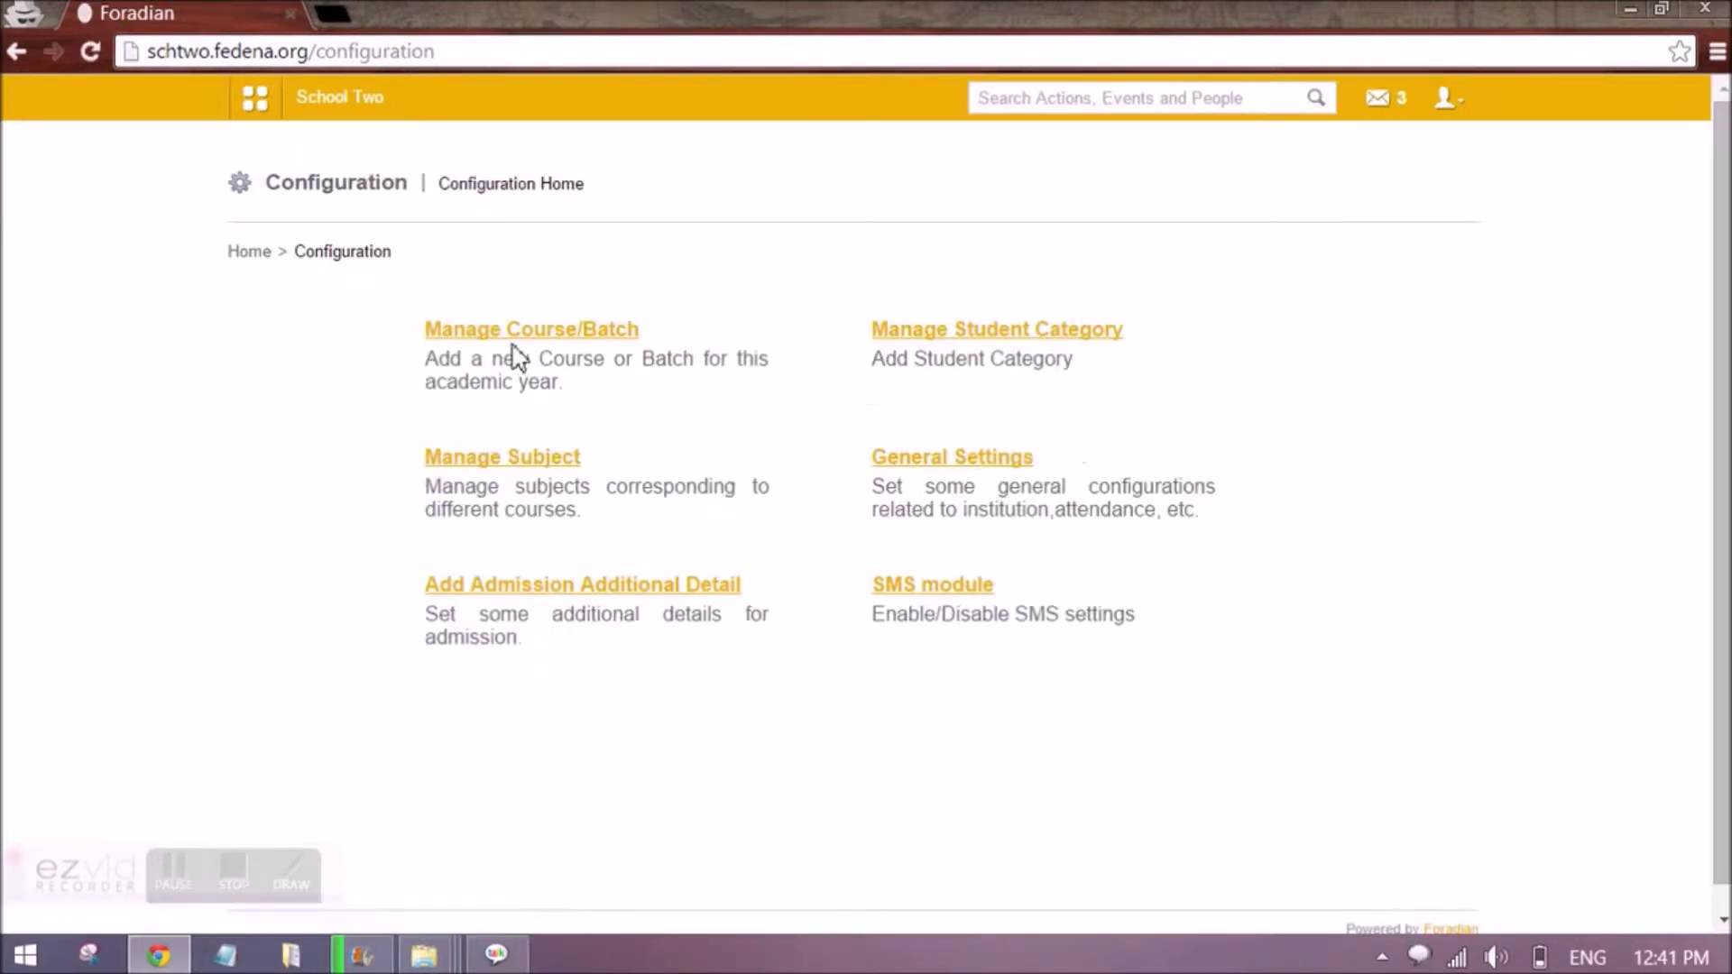
click(512, 343)
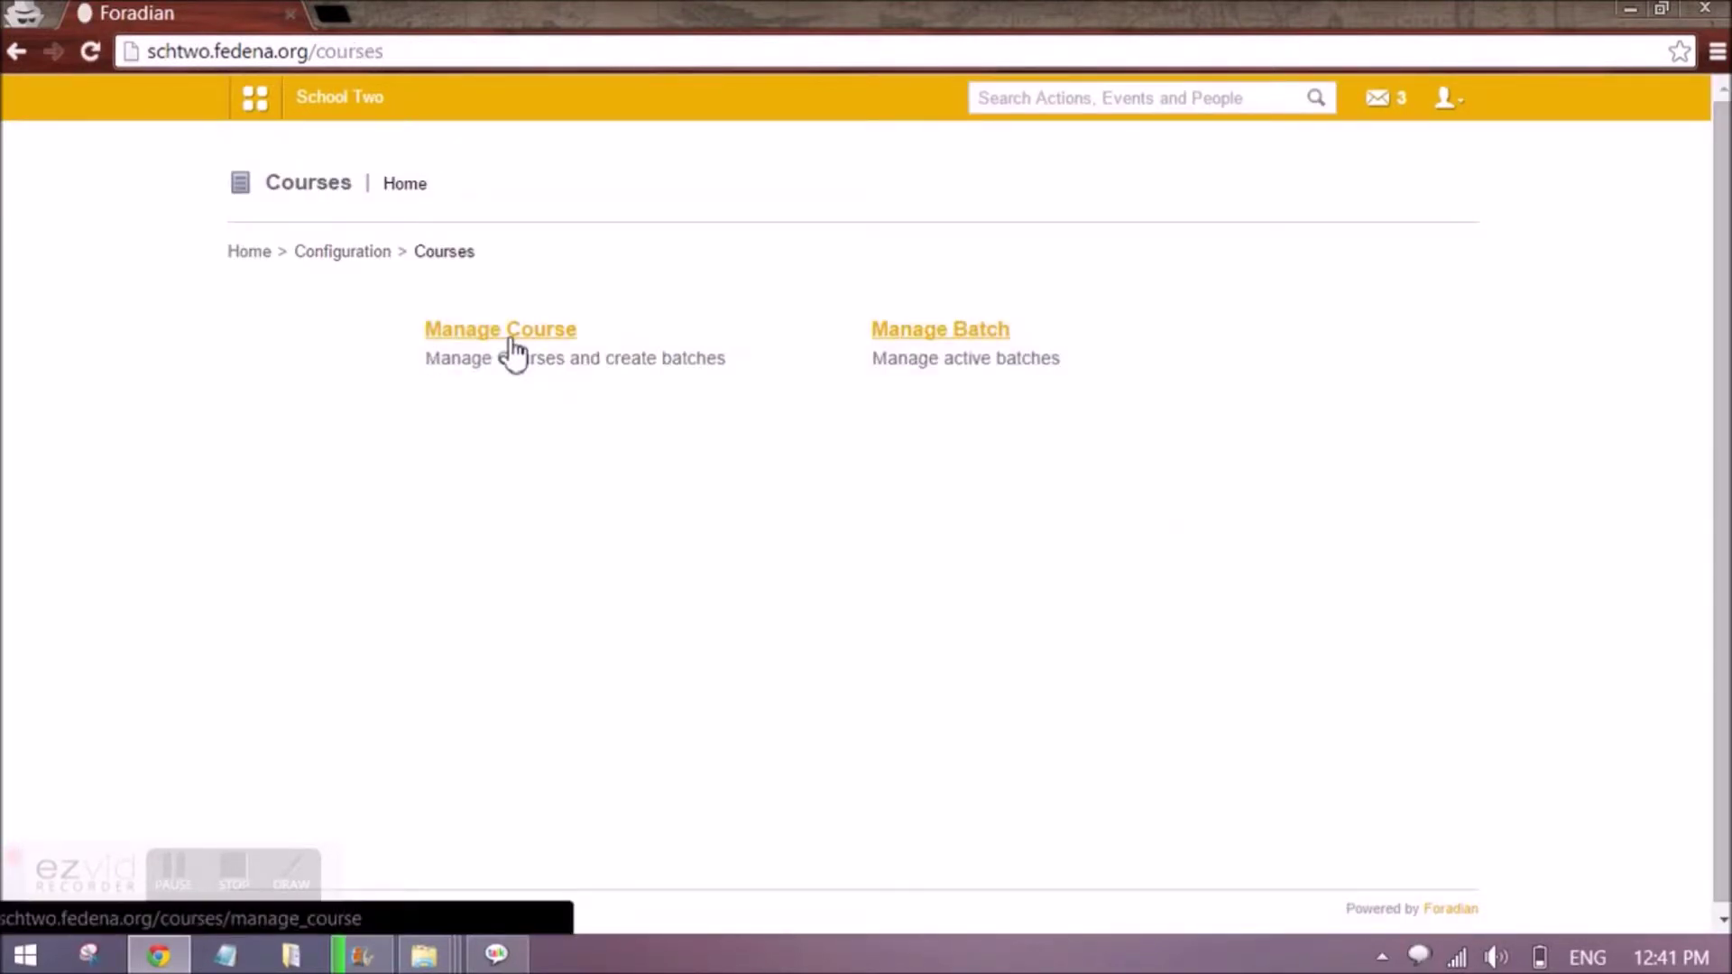
click(511, 343)
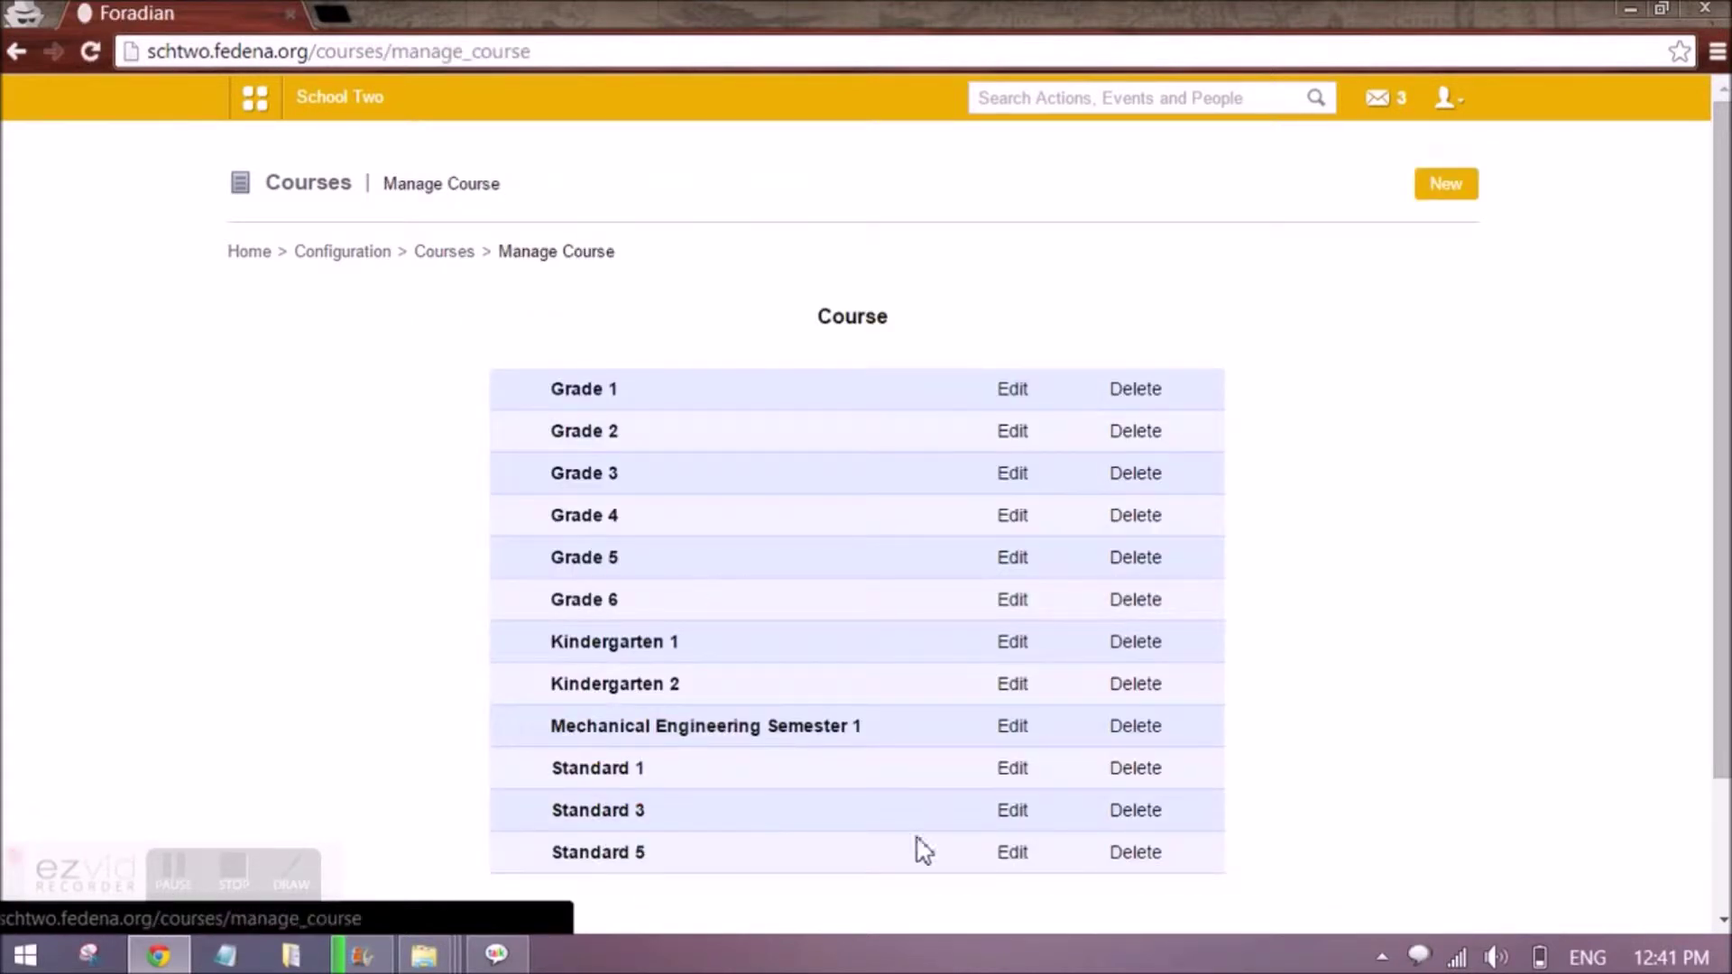
click(1012, 775)
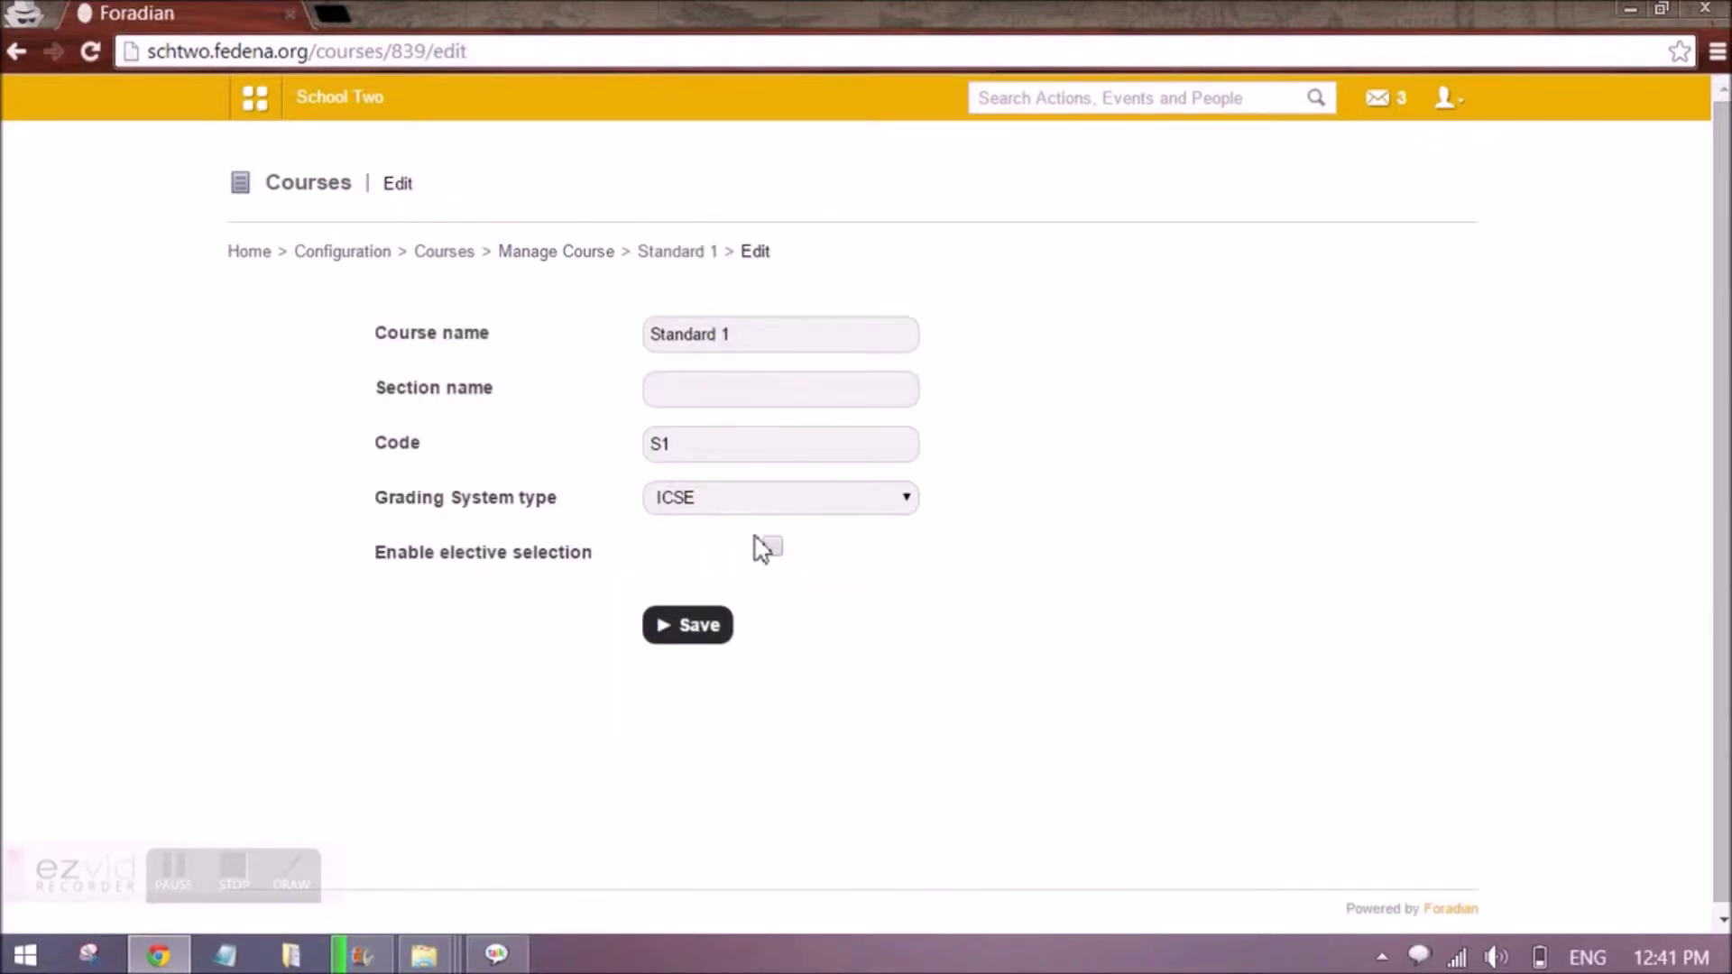
click(758, 497)
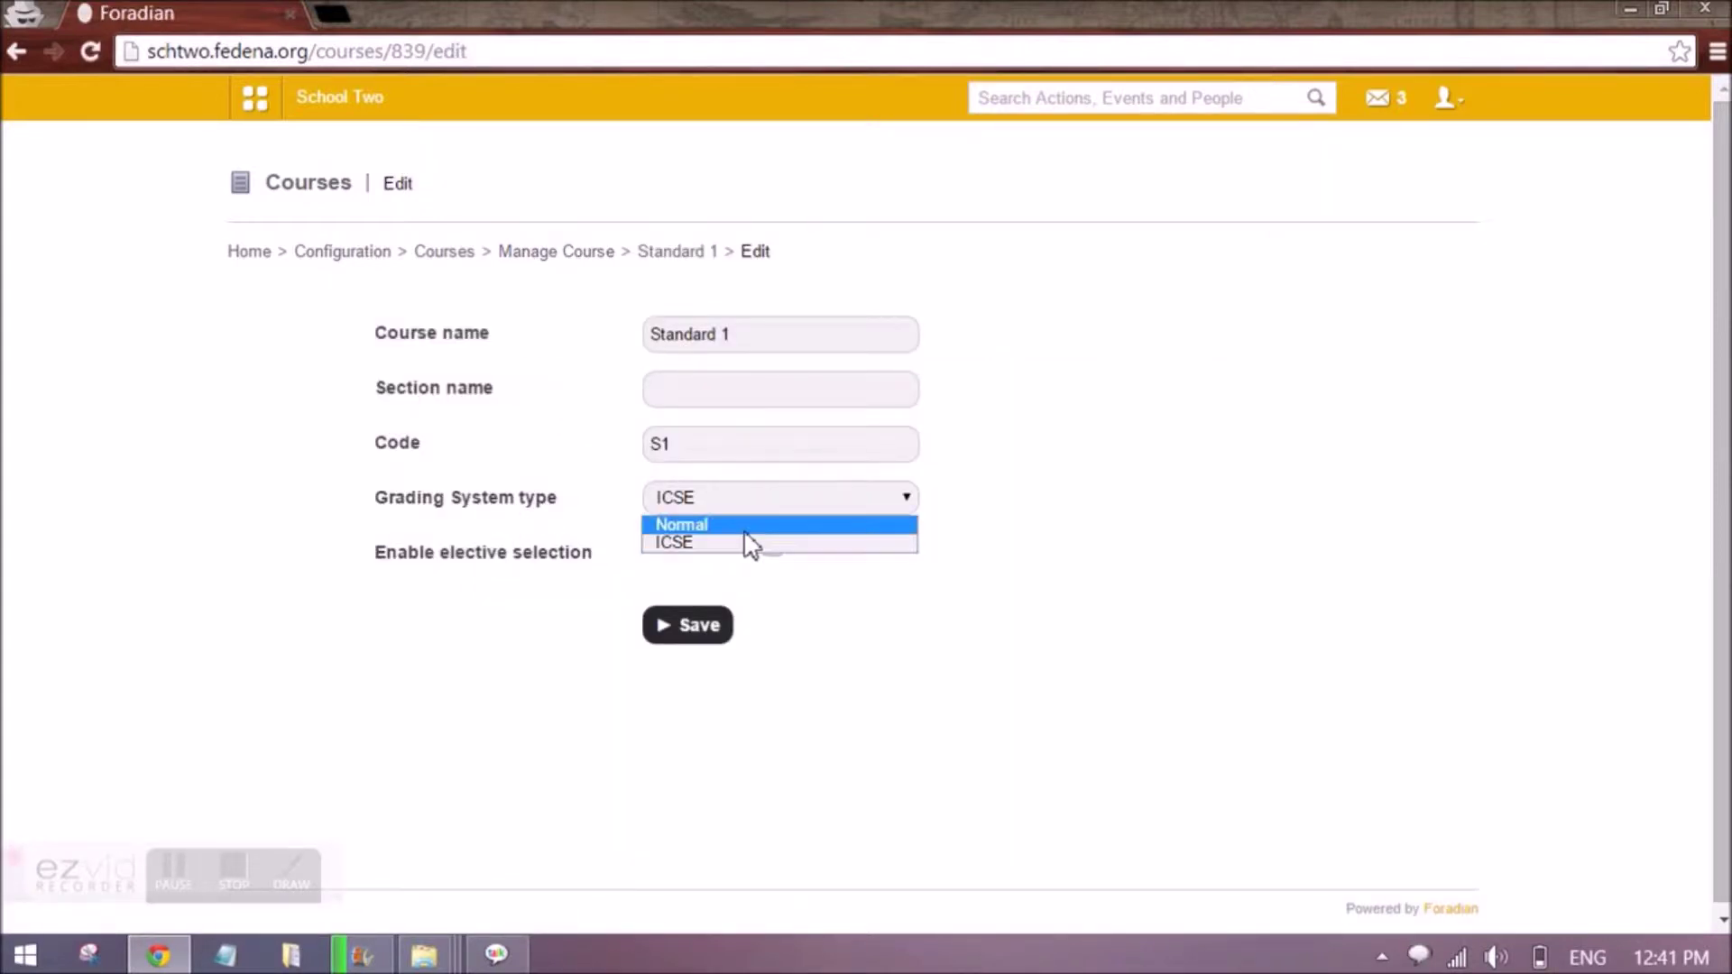
click(747, 543)
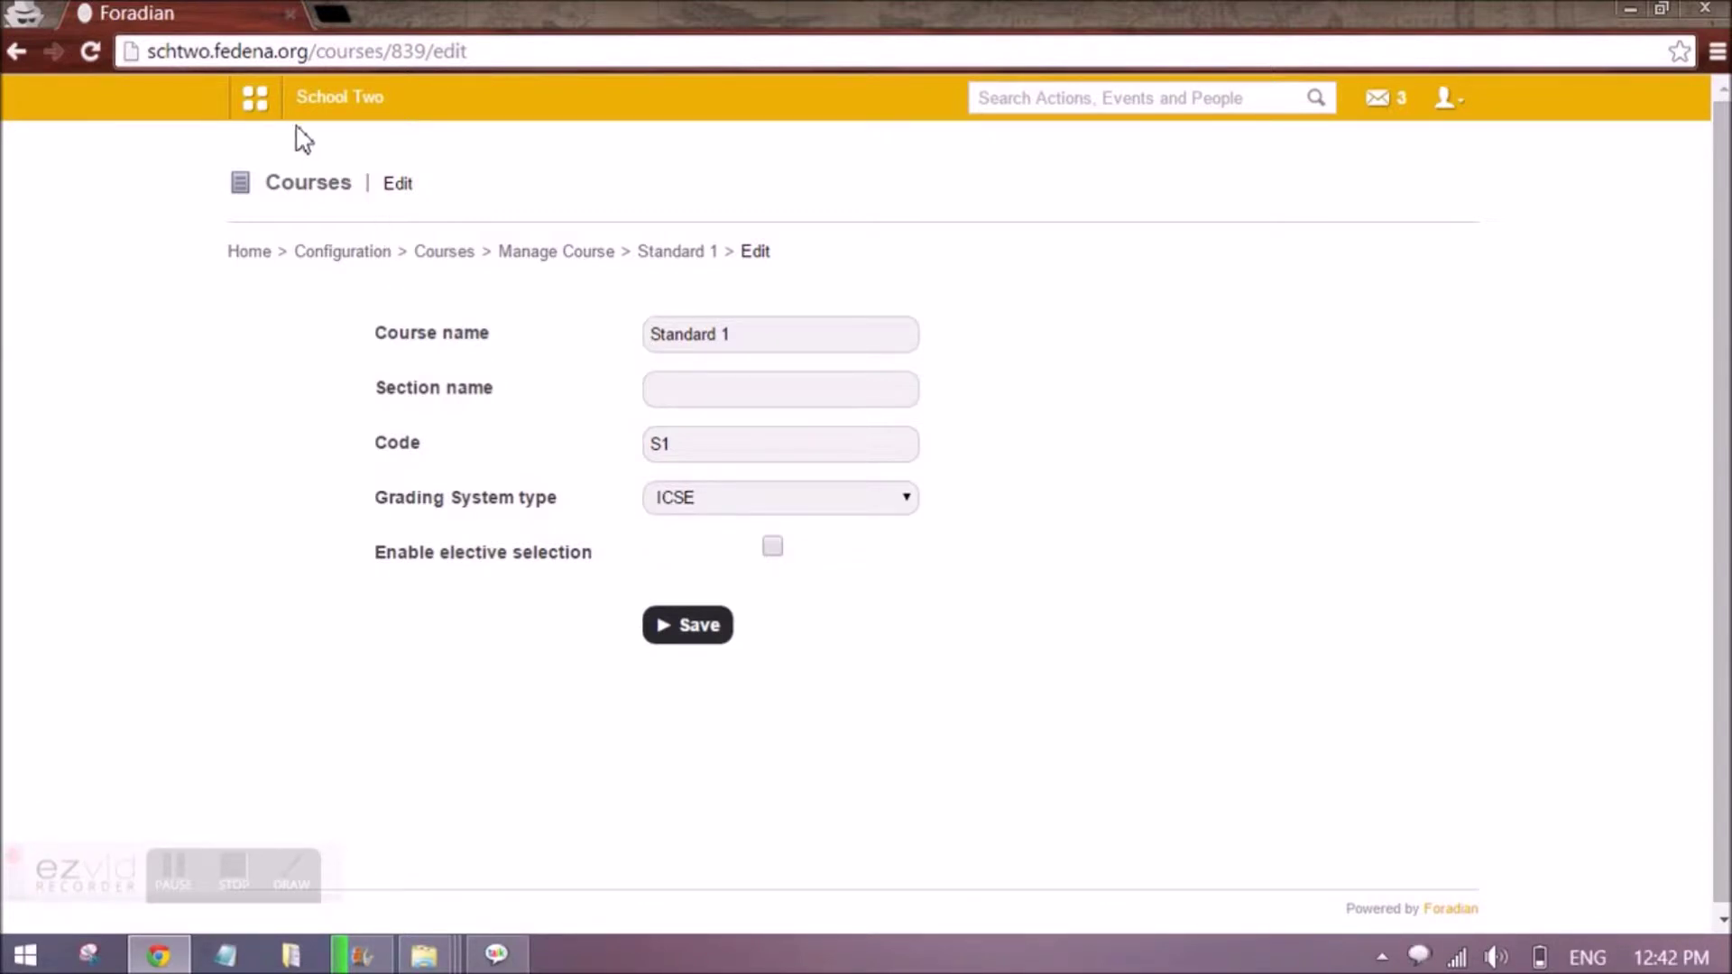
View the common exam grading levels, and display the grading levels of batch S1 - A 2014.
click(257, 101)
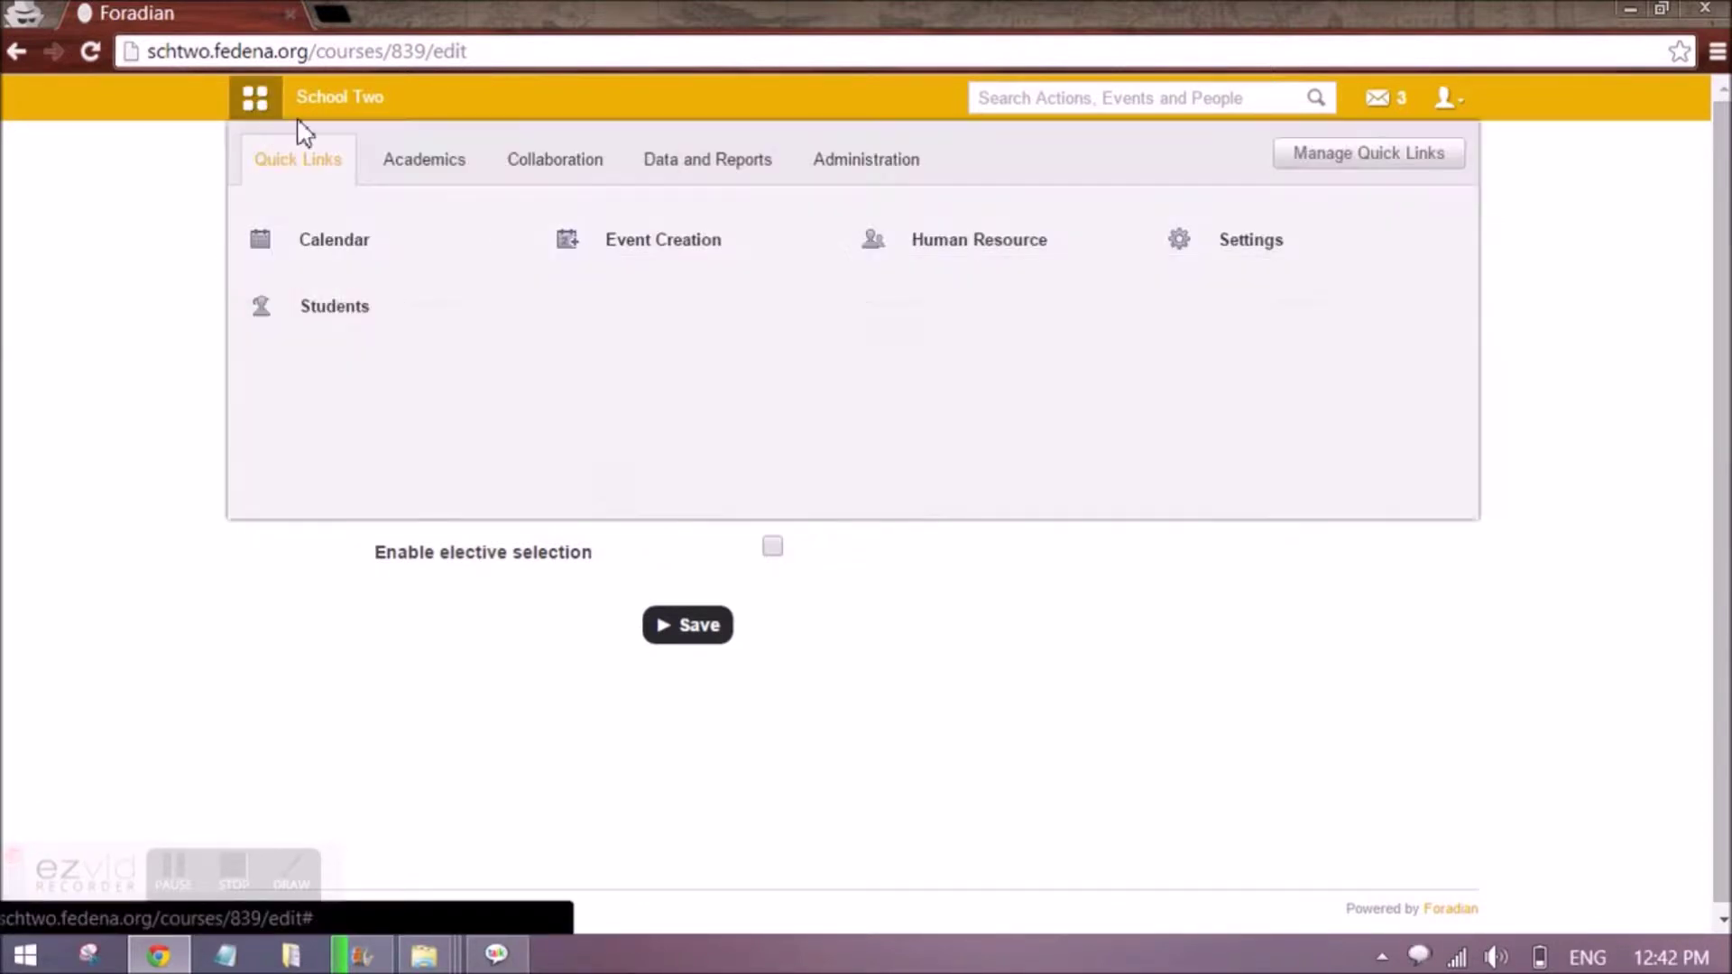
click(434, 181)
click(1277, 242)
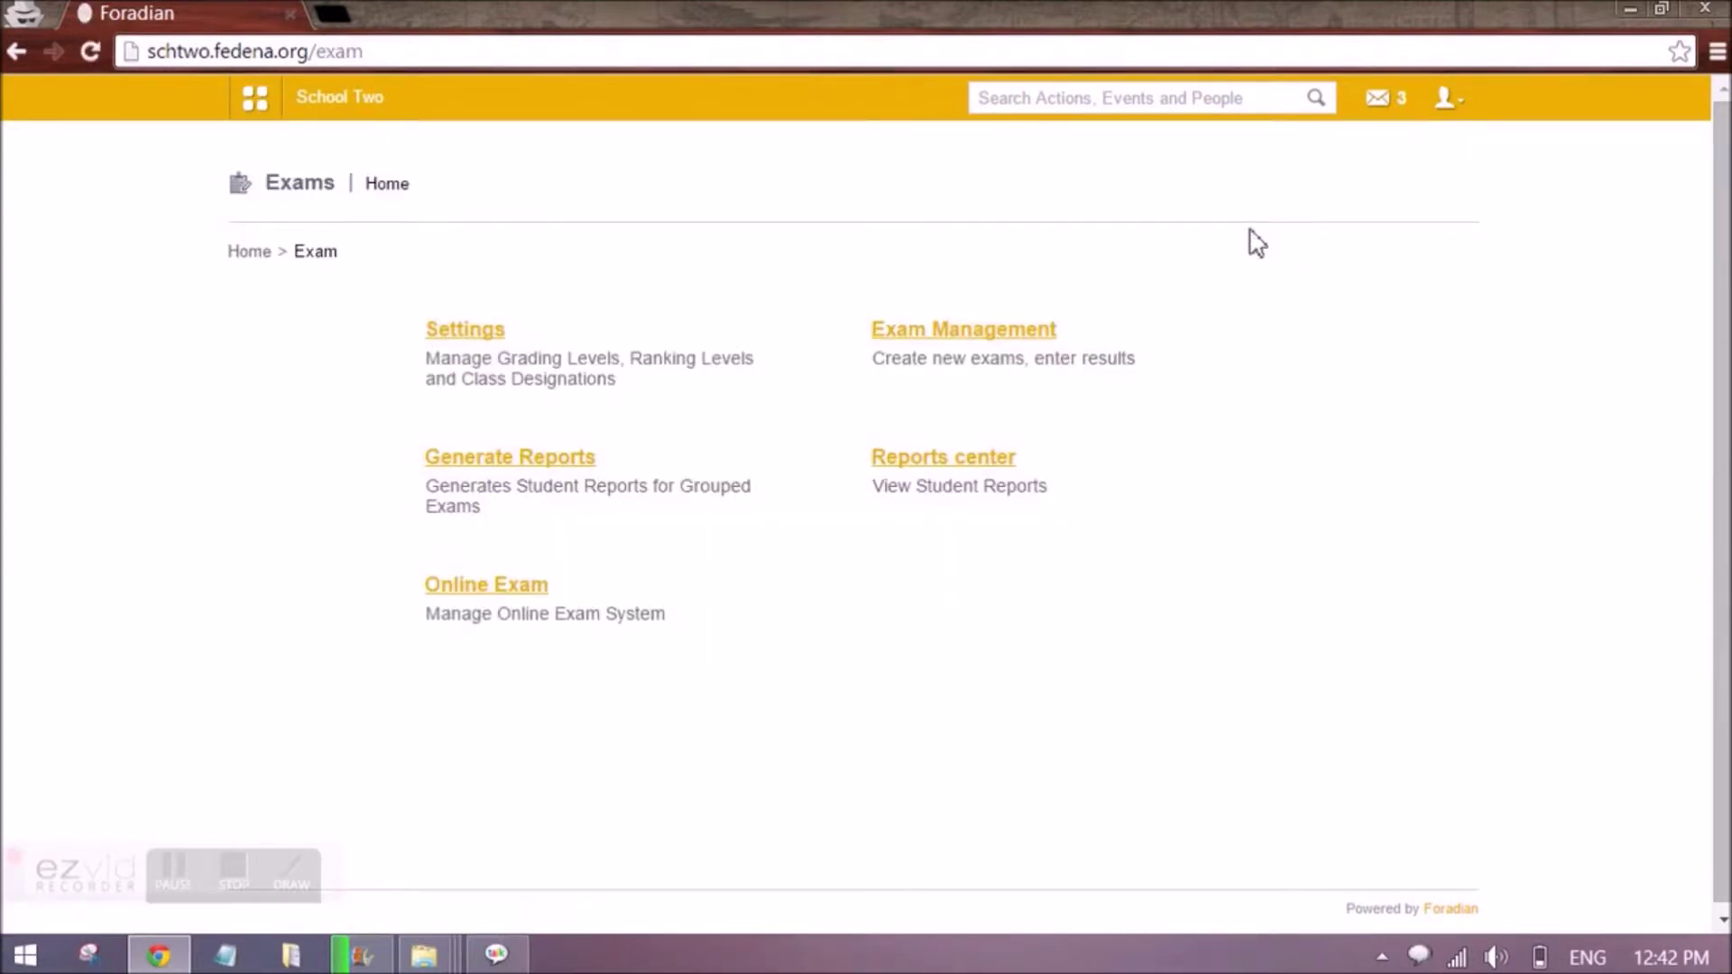
click(469, 343)
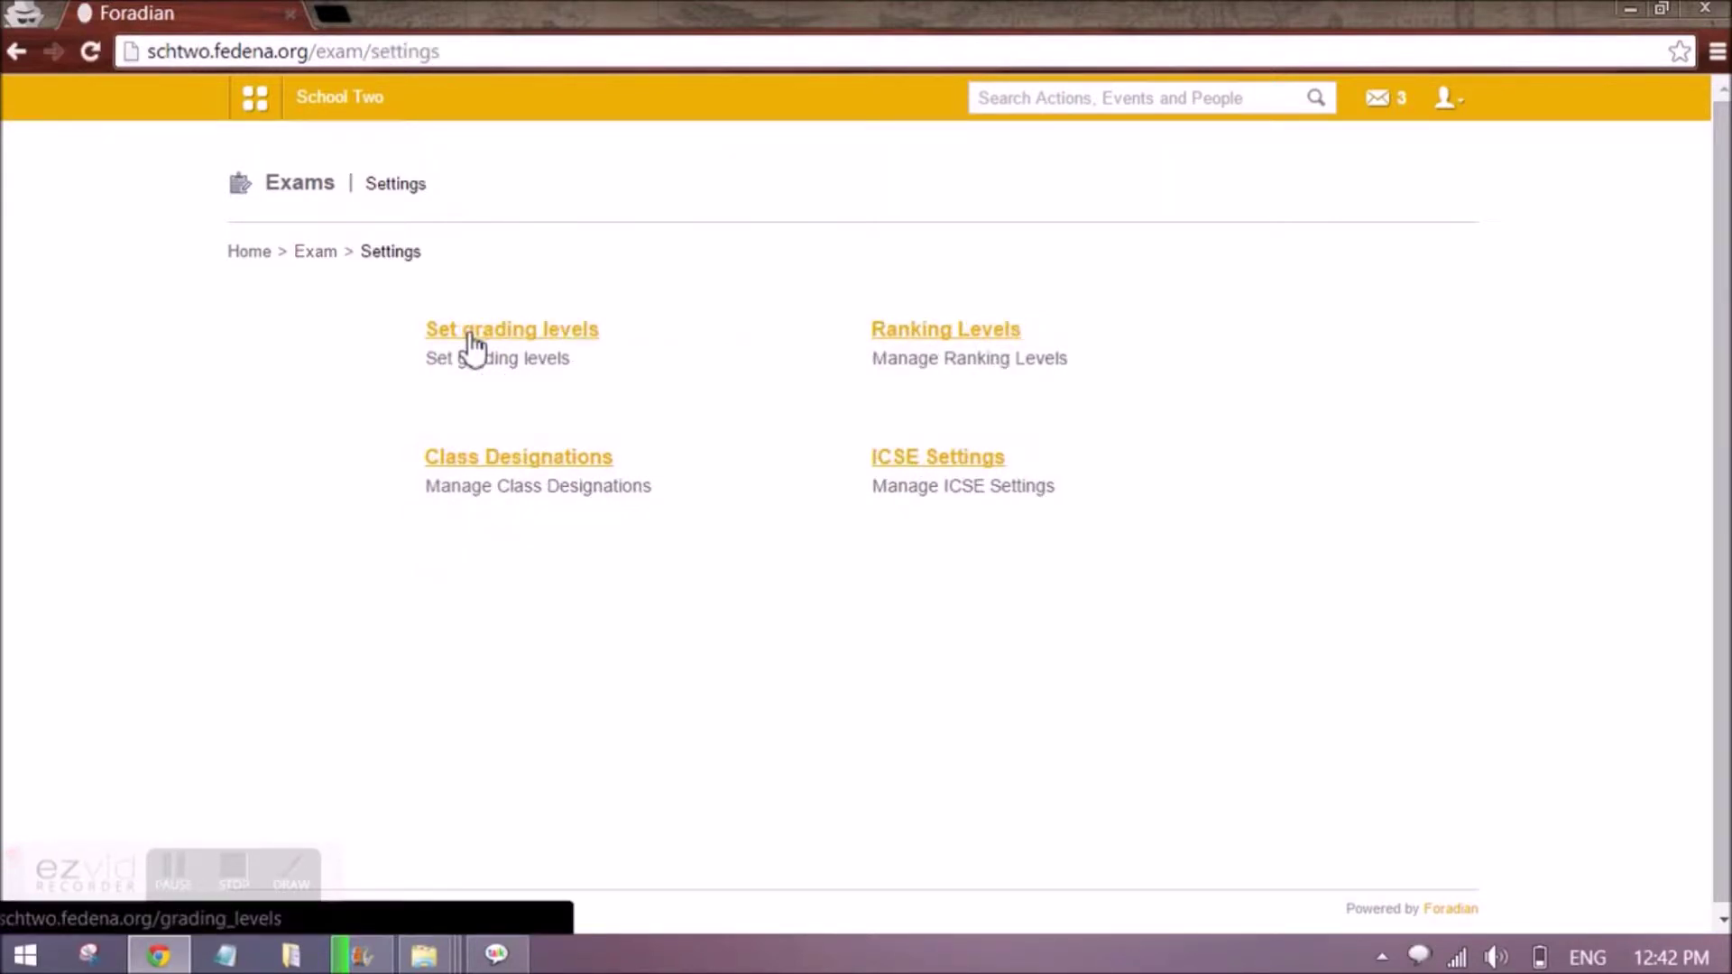
click(472, 348)
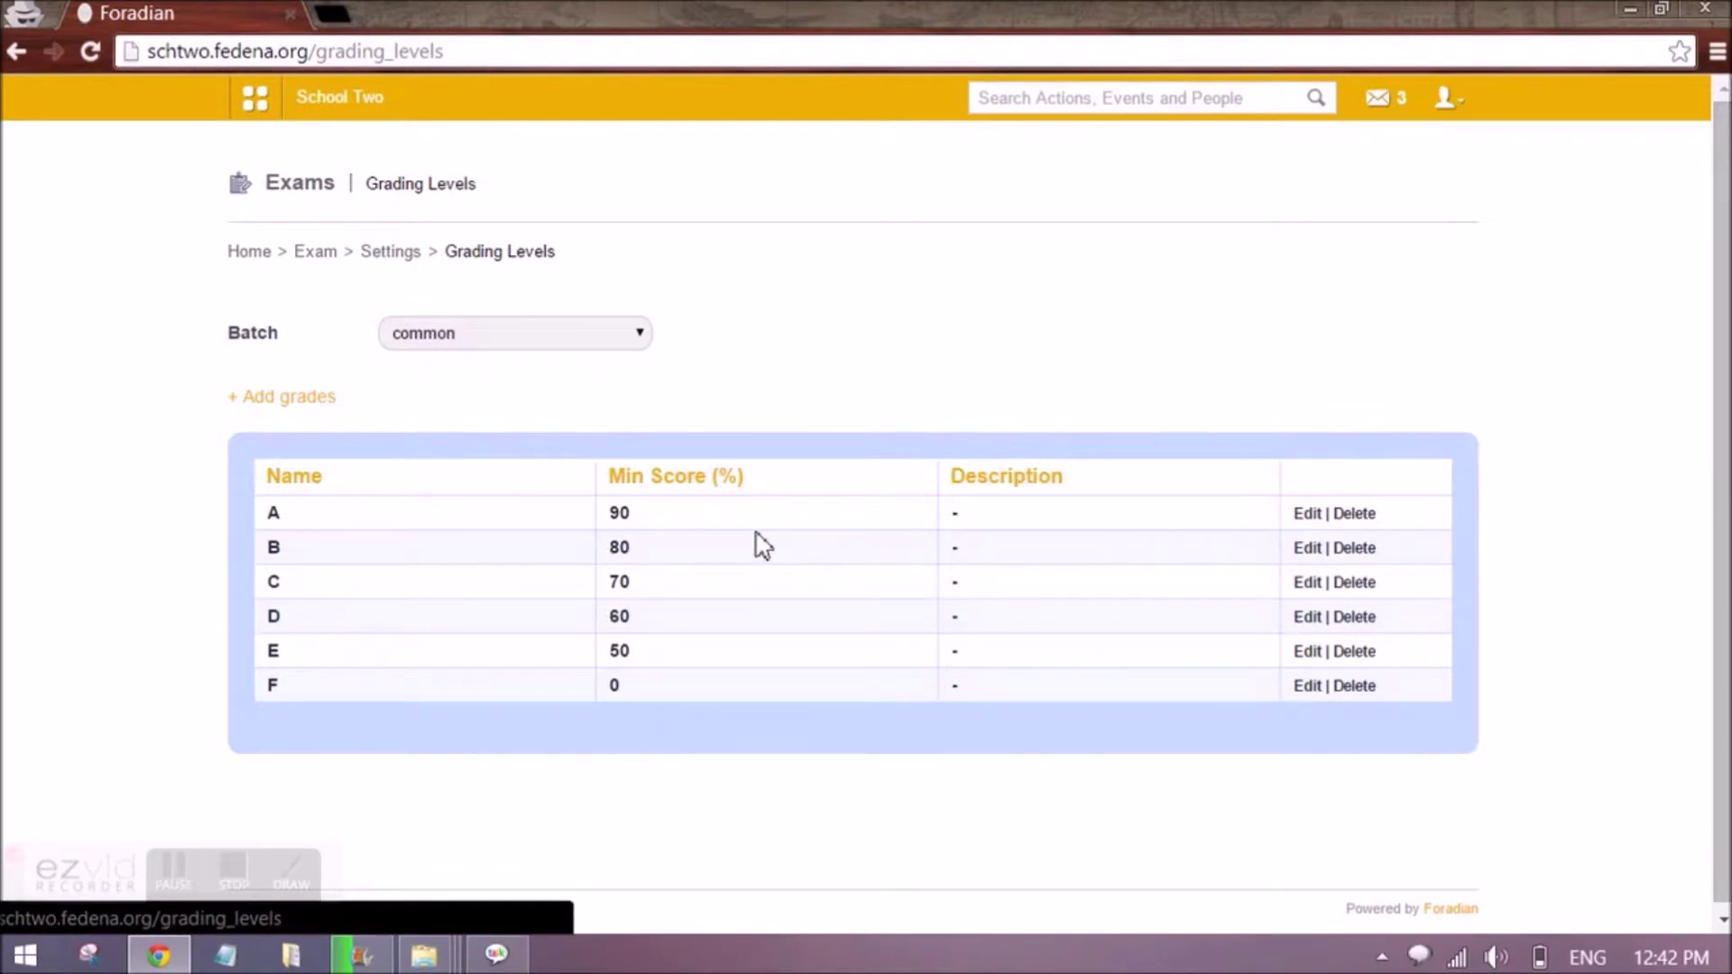
click(516, 336)
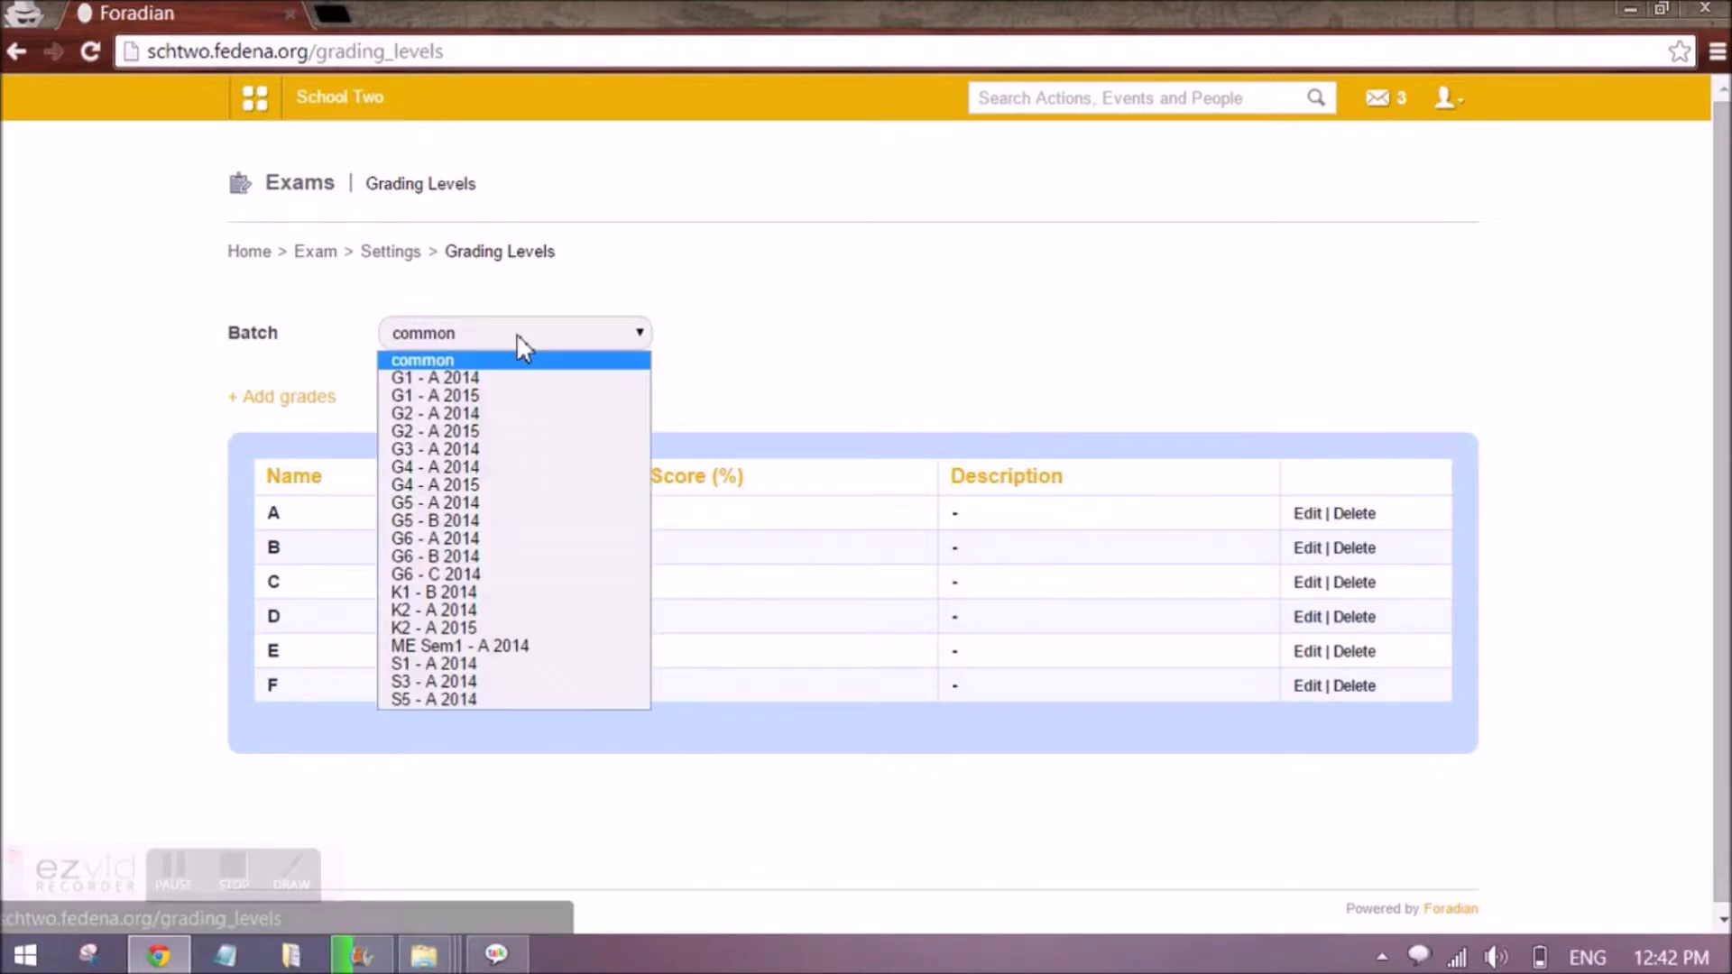
click(397, 665)
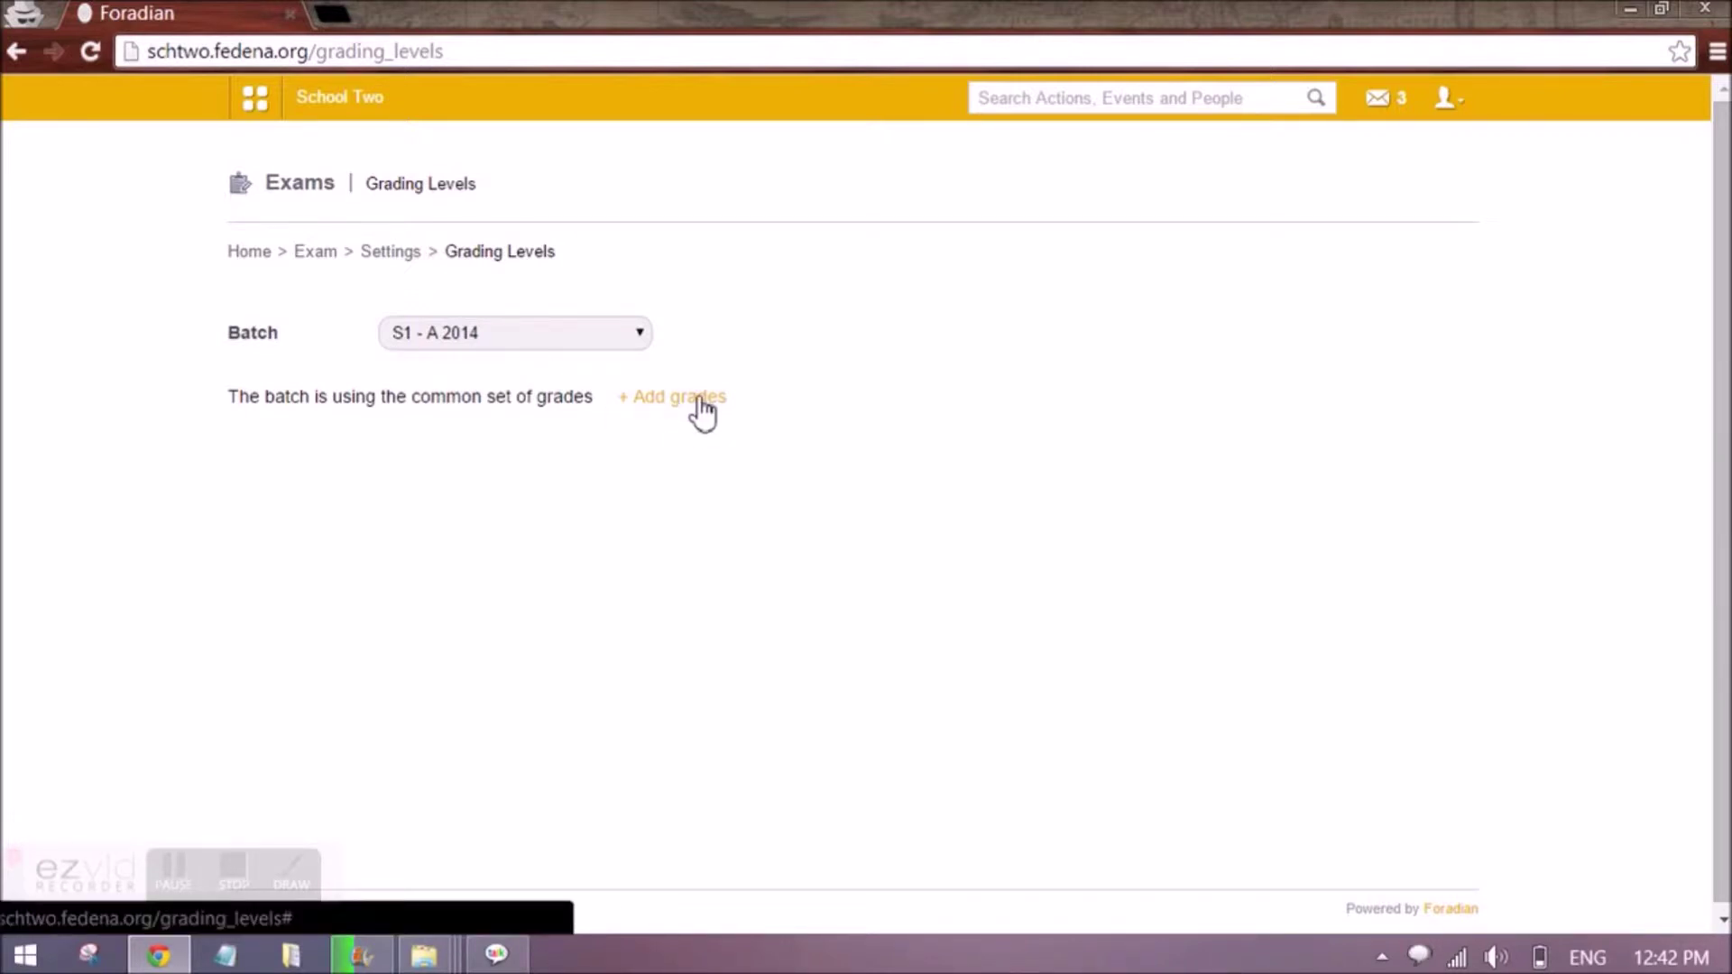
Review the Term 1 ICSE exam category and its detailed student report options, closing it without saving.
click(389, 253)
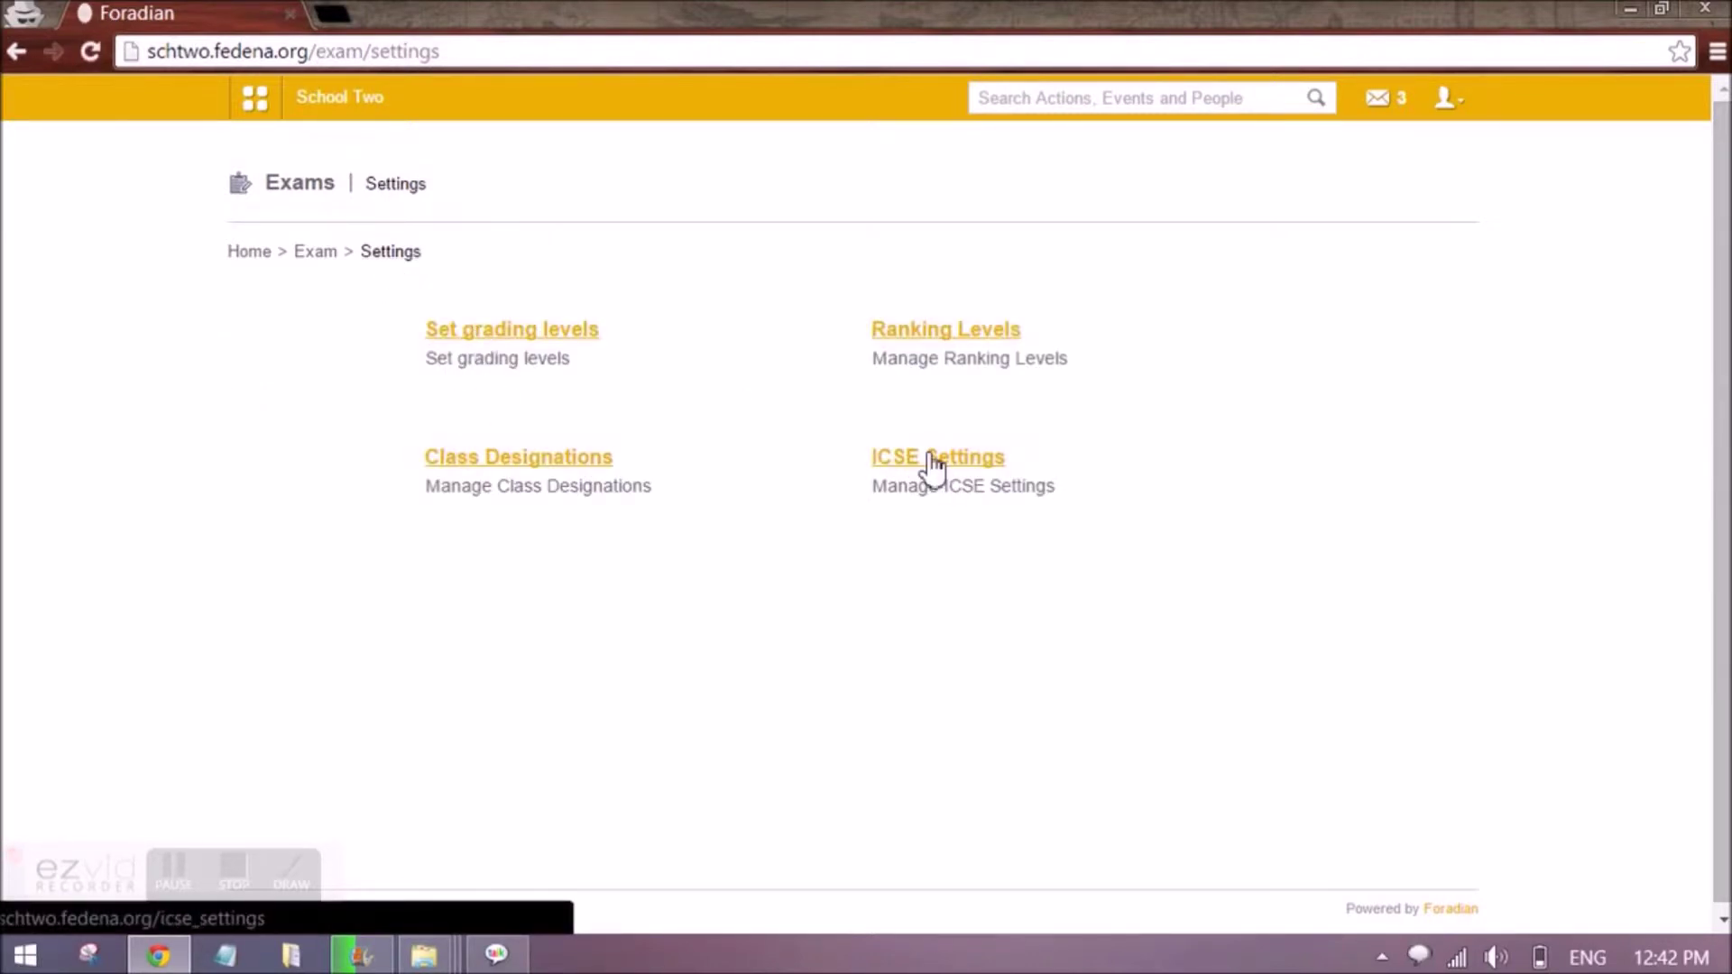
click(933, 464)
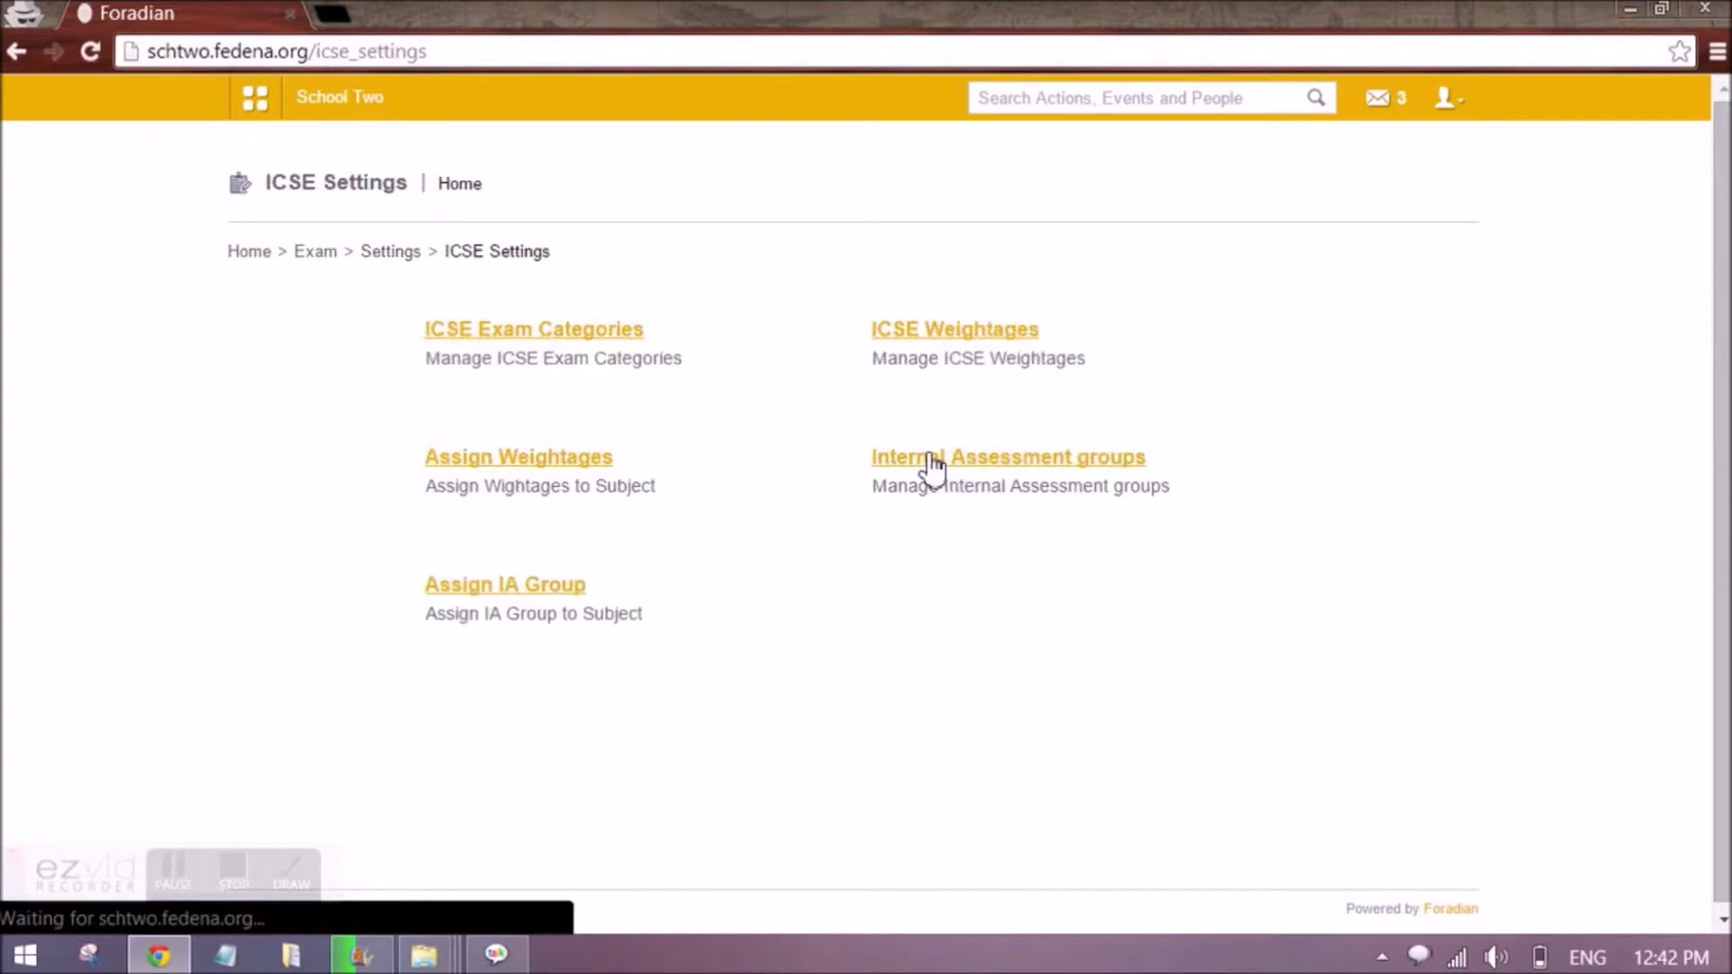
click(521, 343)
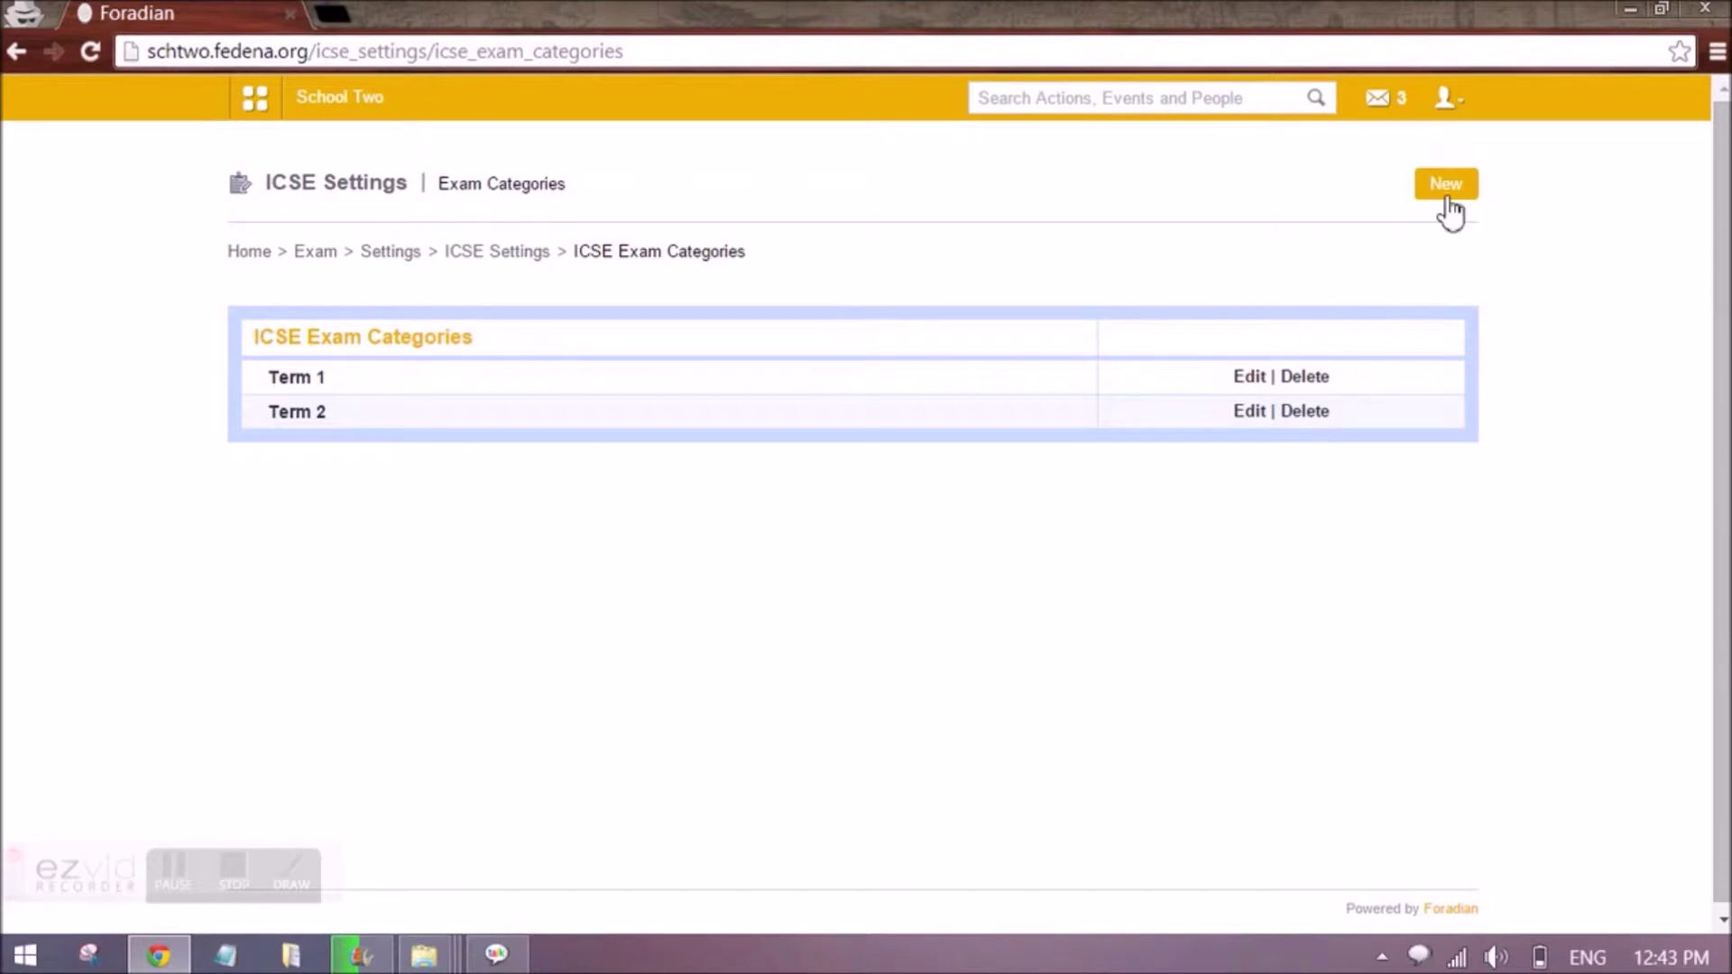
click(1247, 377)
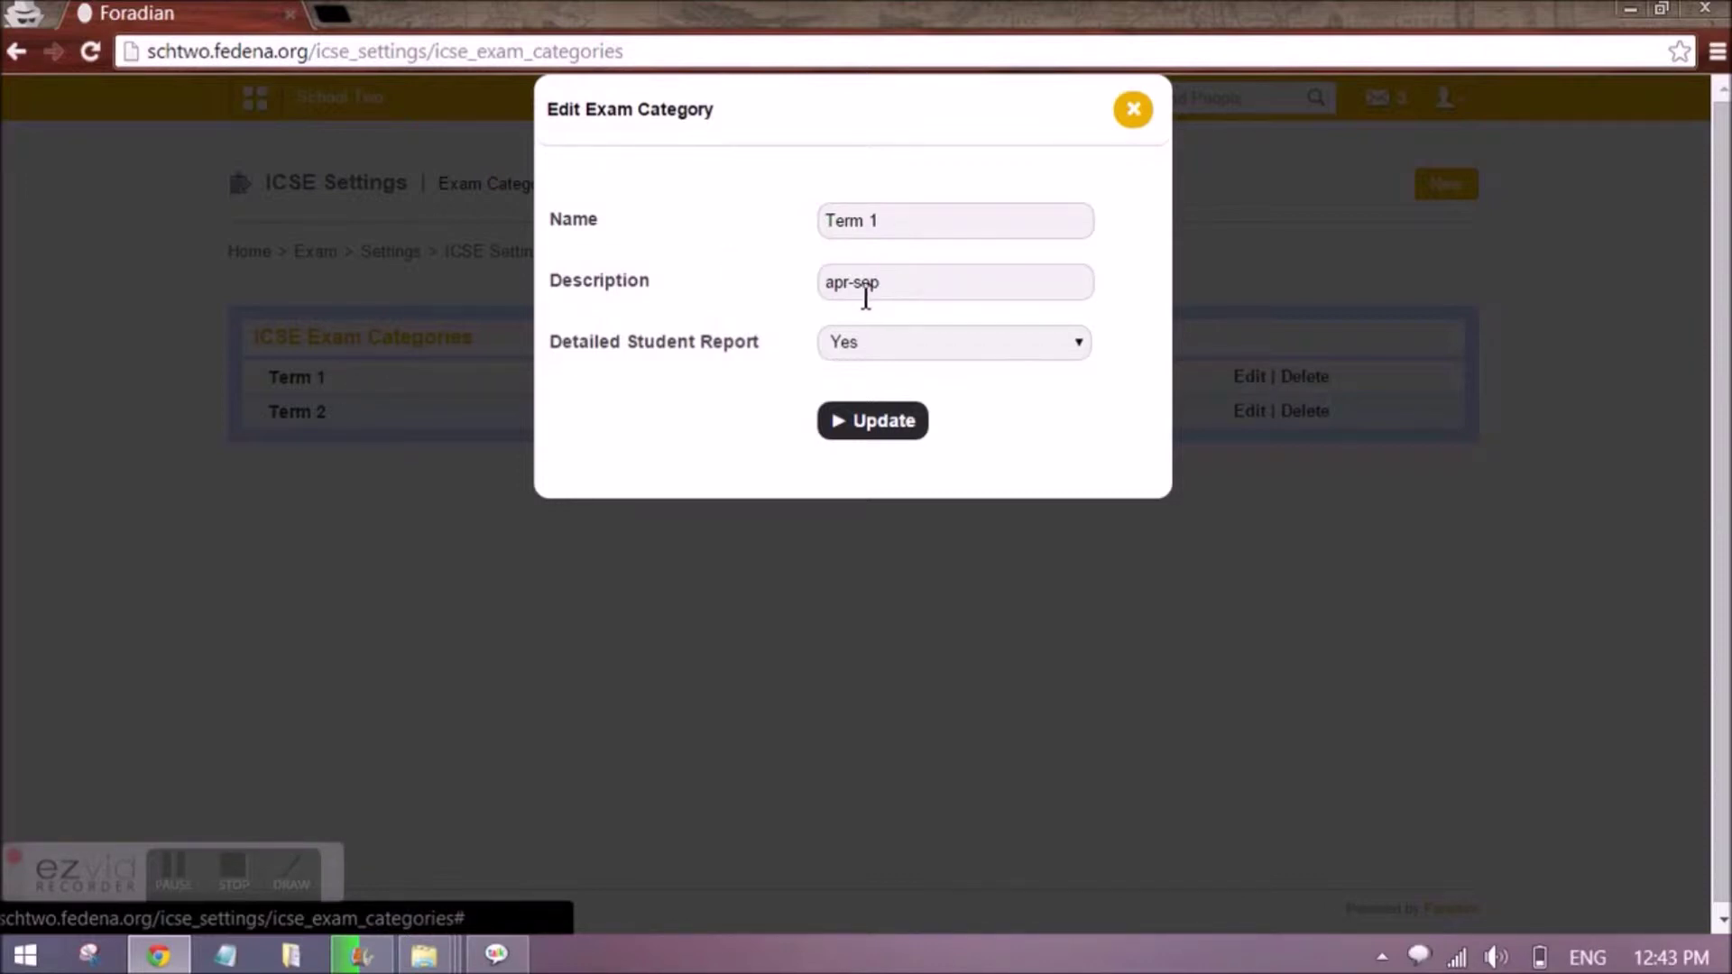
click(904, 344)
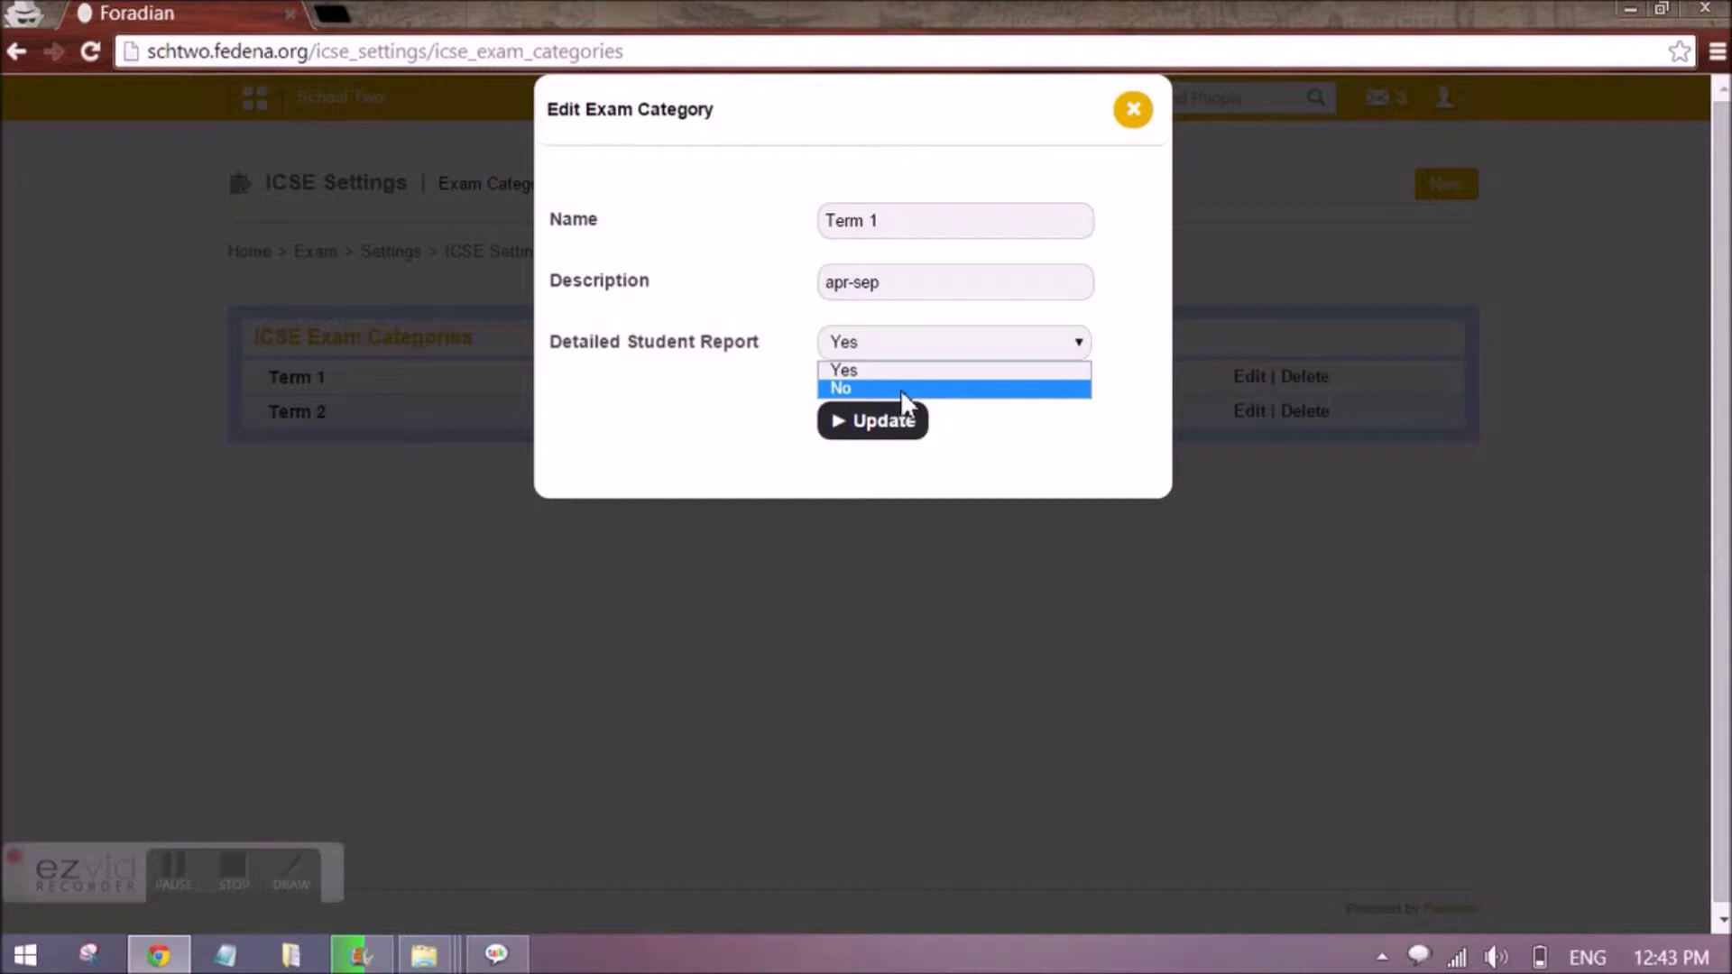
click(1135, 274)
click(1134, 109)
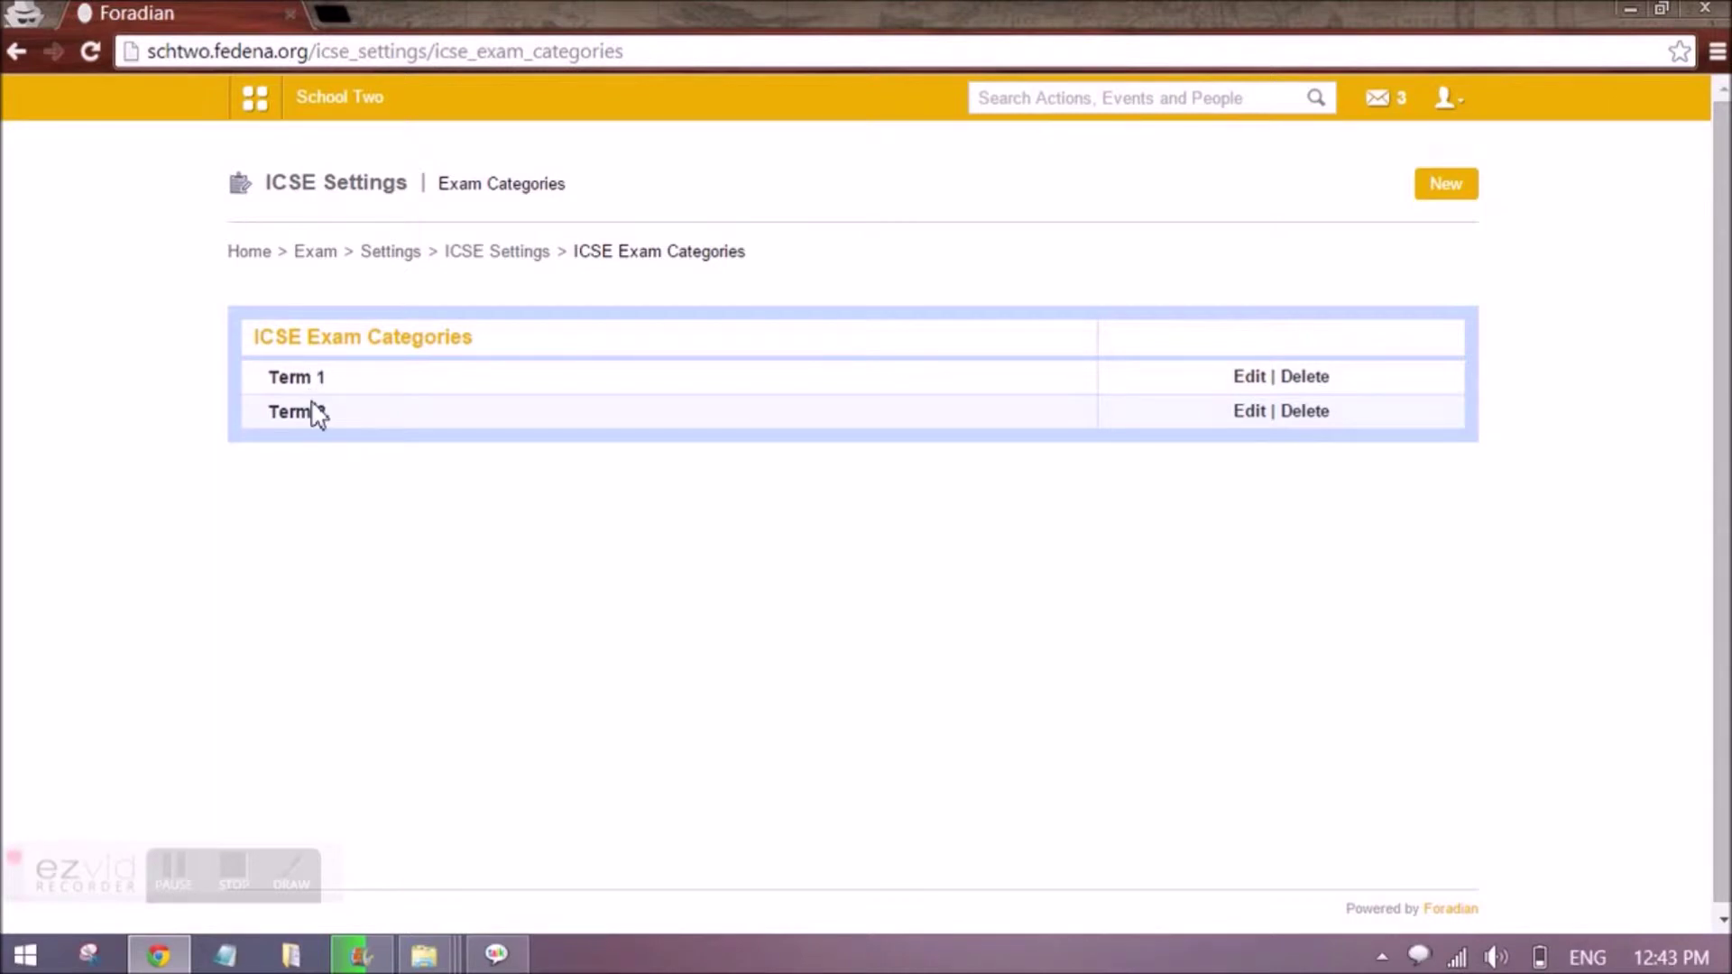
Inspect the Primary Normal Subject (Term 1) weightage, trying Grade as report mark type and viewing the co-curricular options, without saving.
click(488, 257)
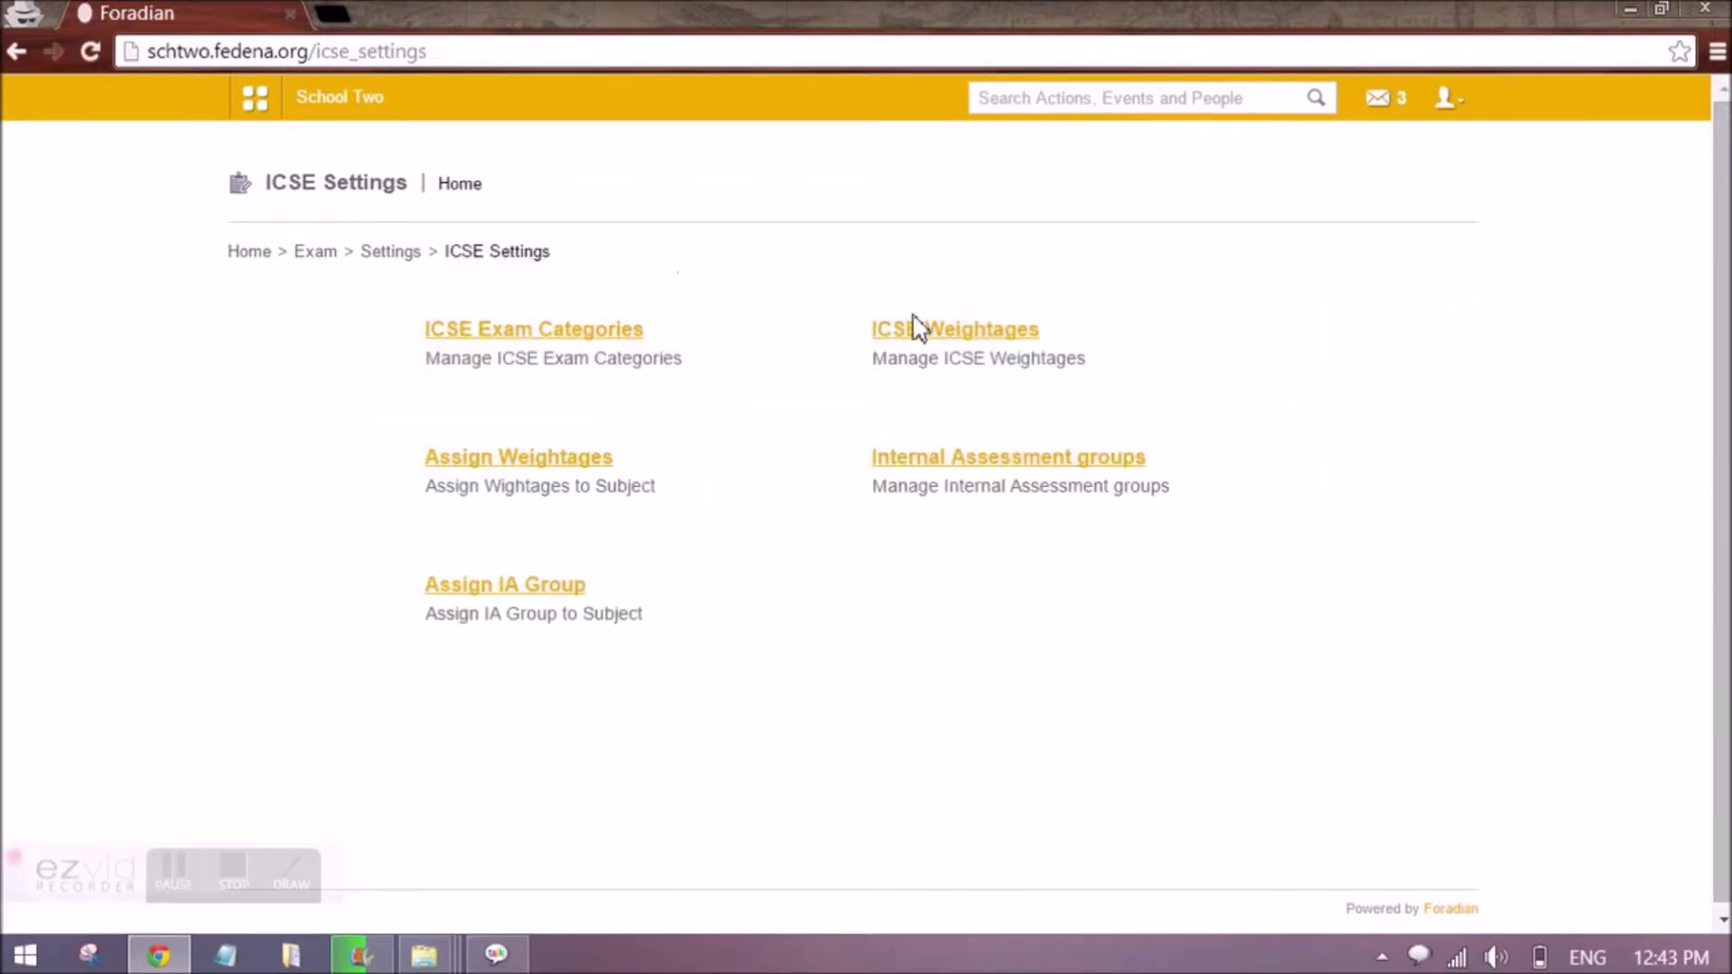
click(937, 341)
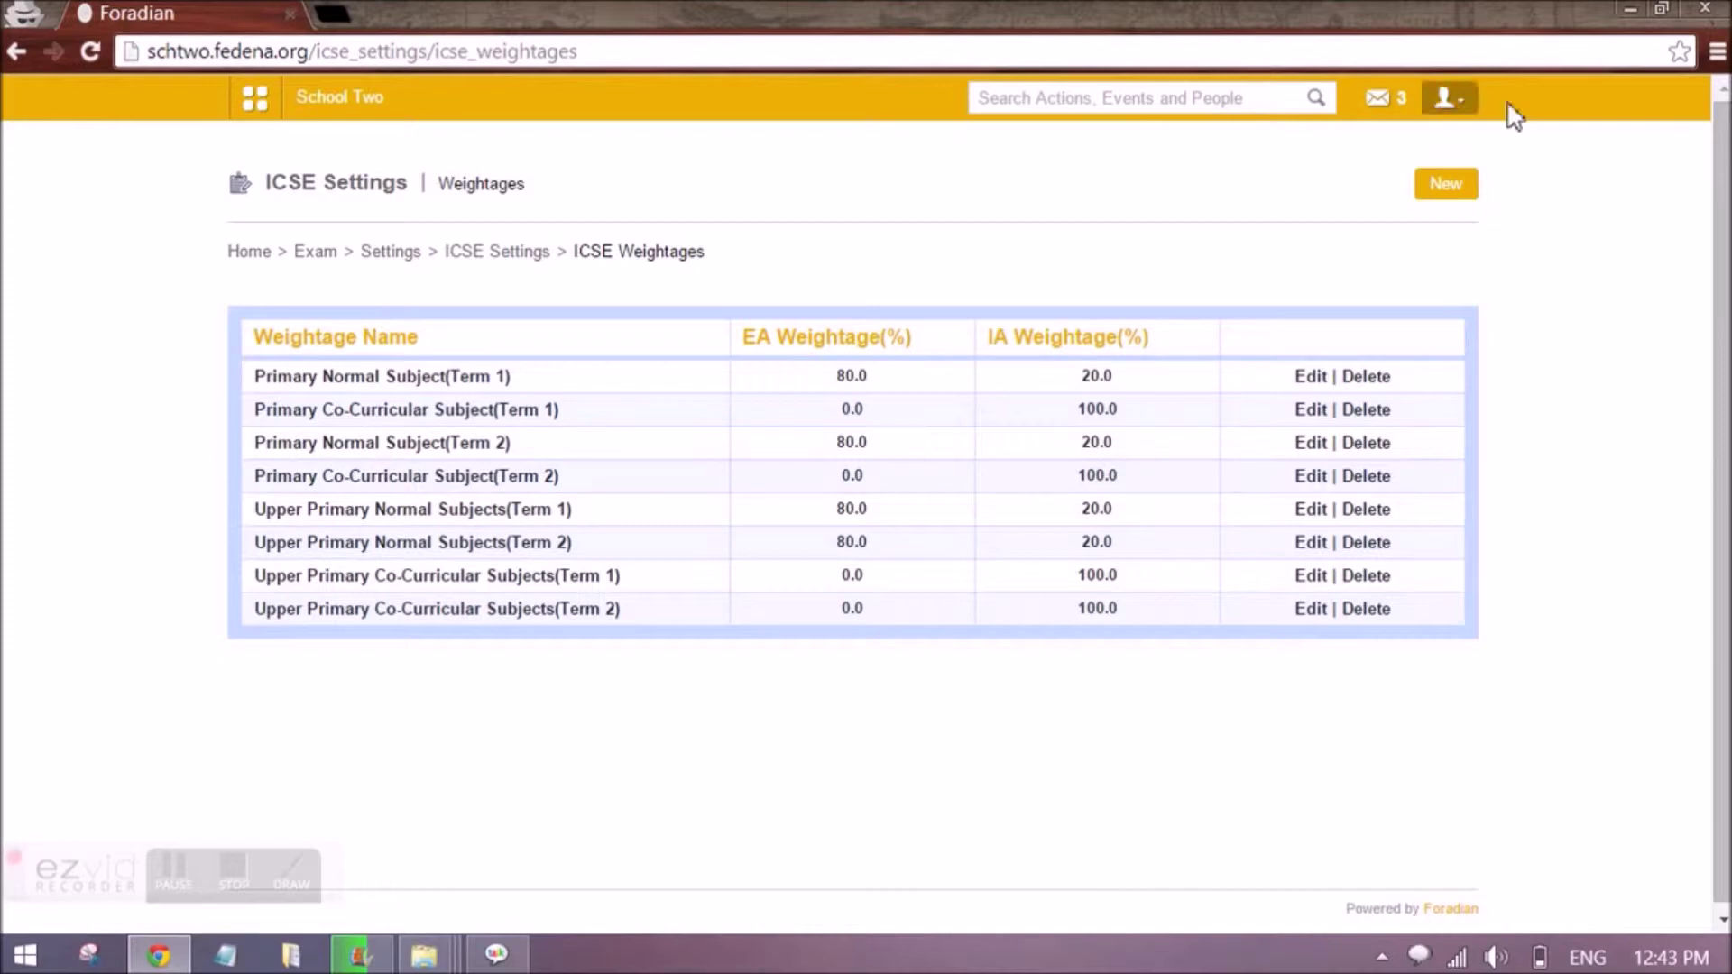
click(1310, 377)
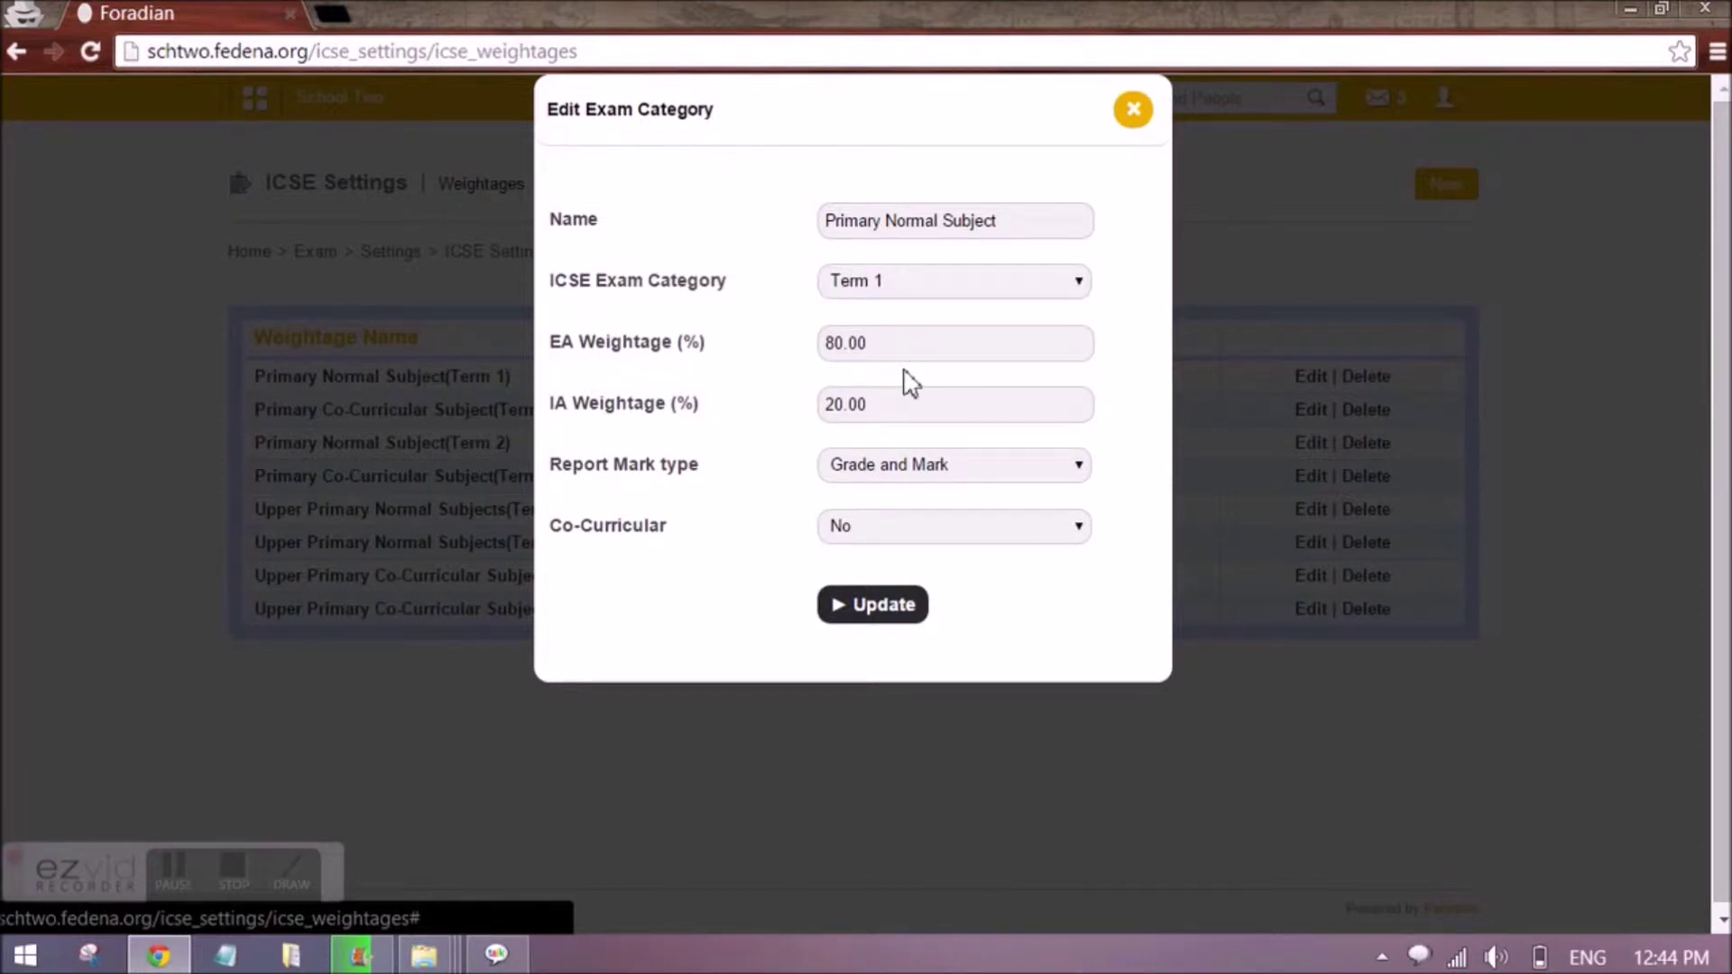
click(877, 473)
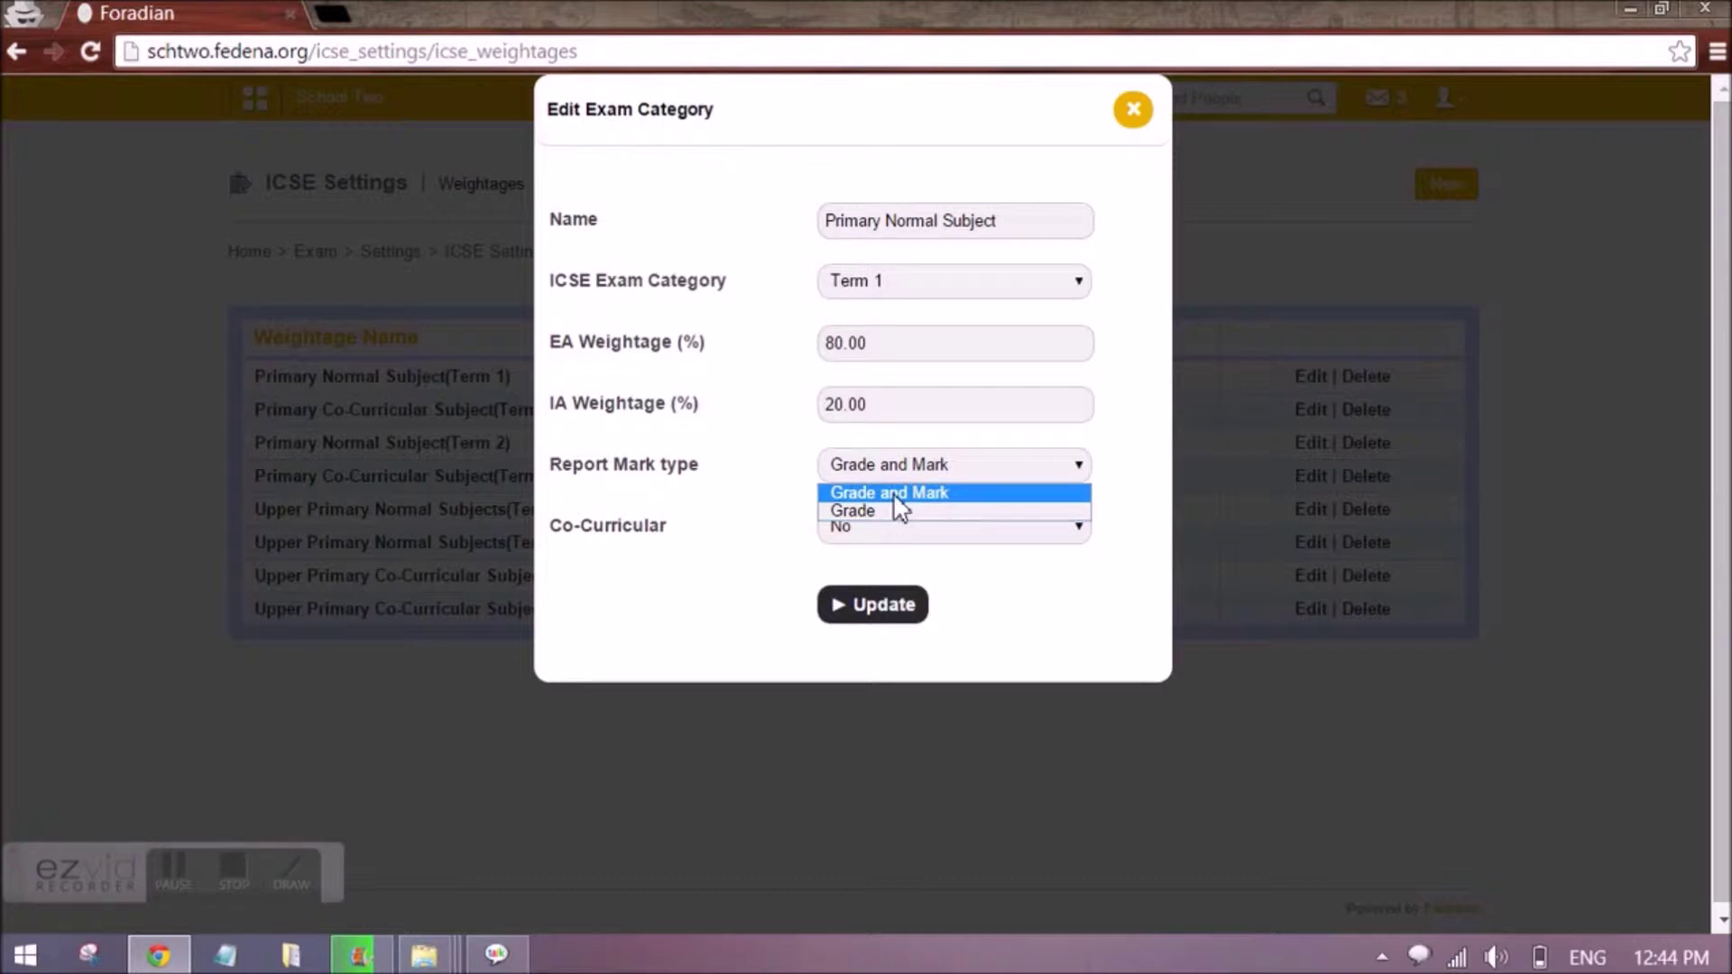
click(880, 511)
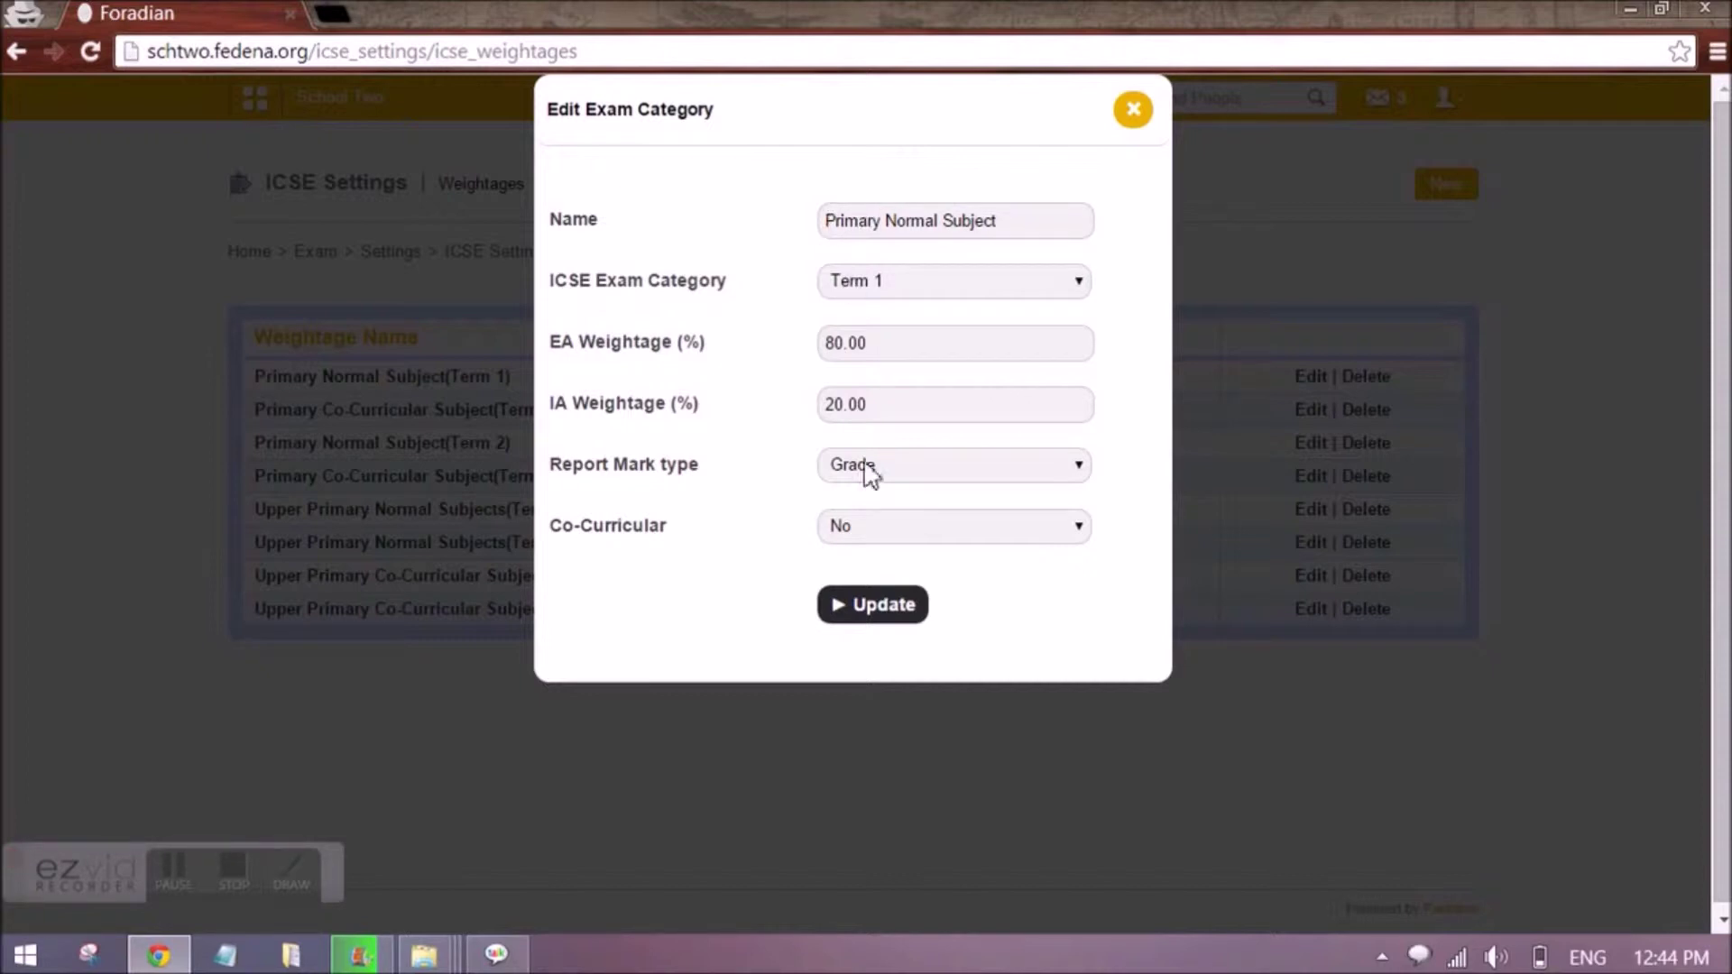
click(890, 536)
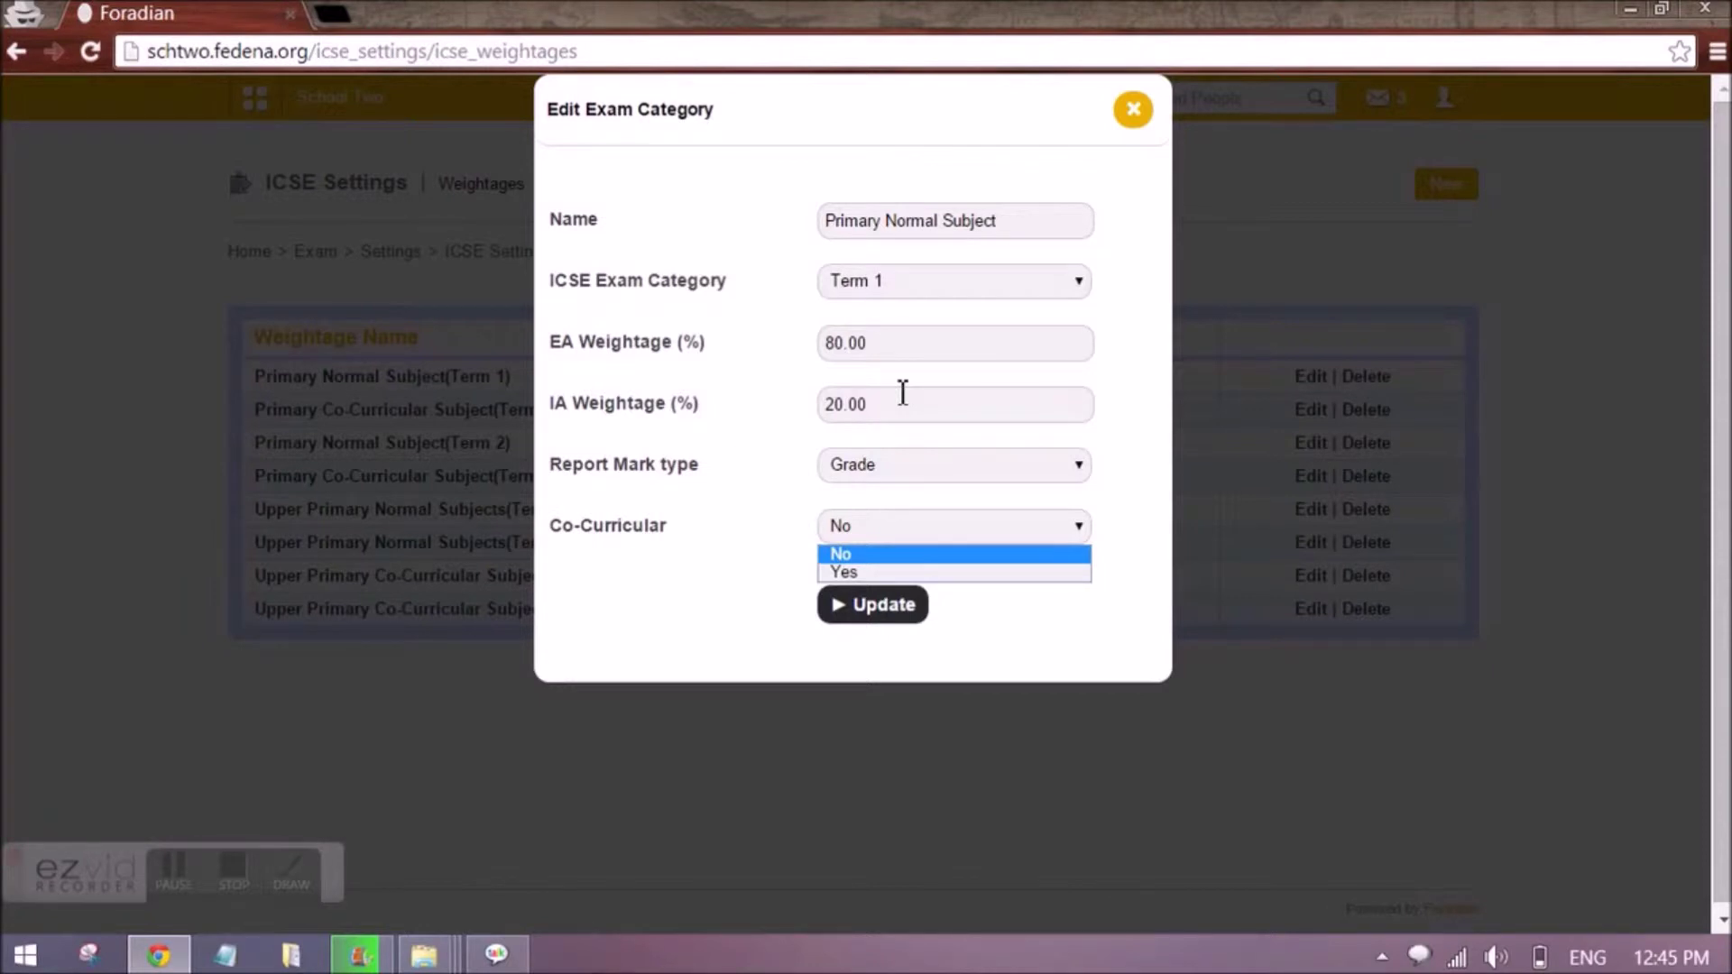
click(1133, 109)
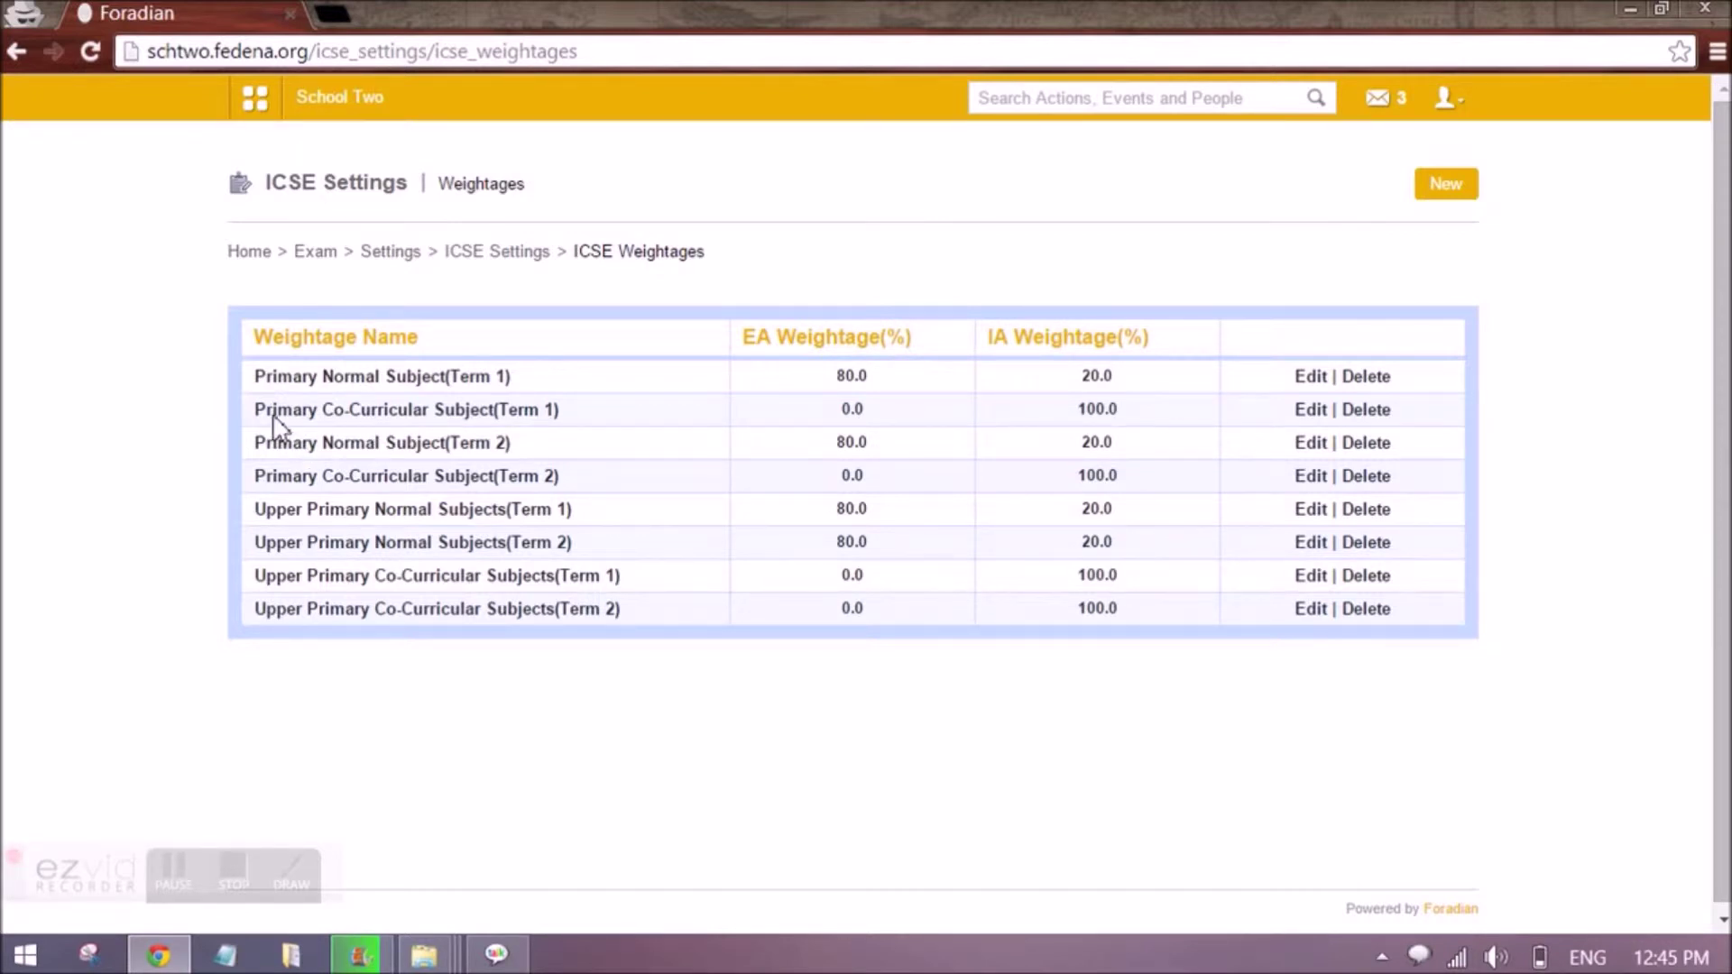
Inspect the Primary Co-Curricular Subject (Term 1) weightage, trying Grade as its report mark type without saving.
click(1313, 411)
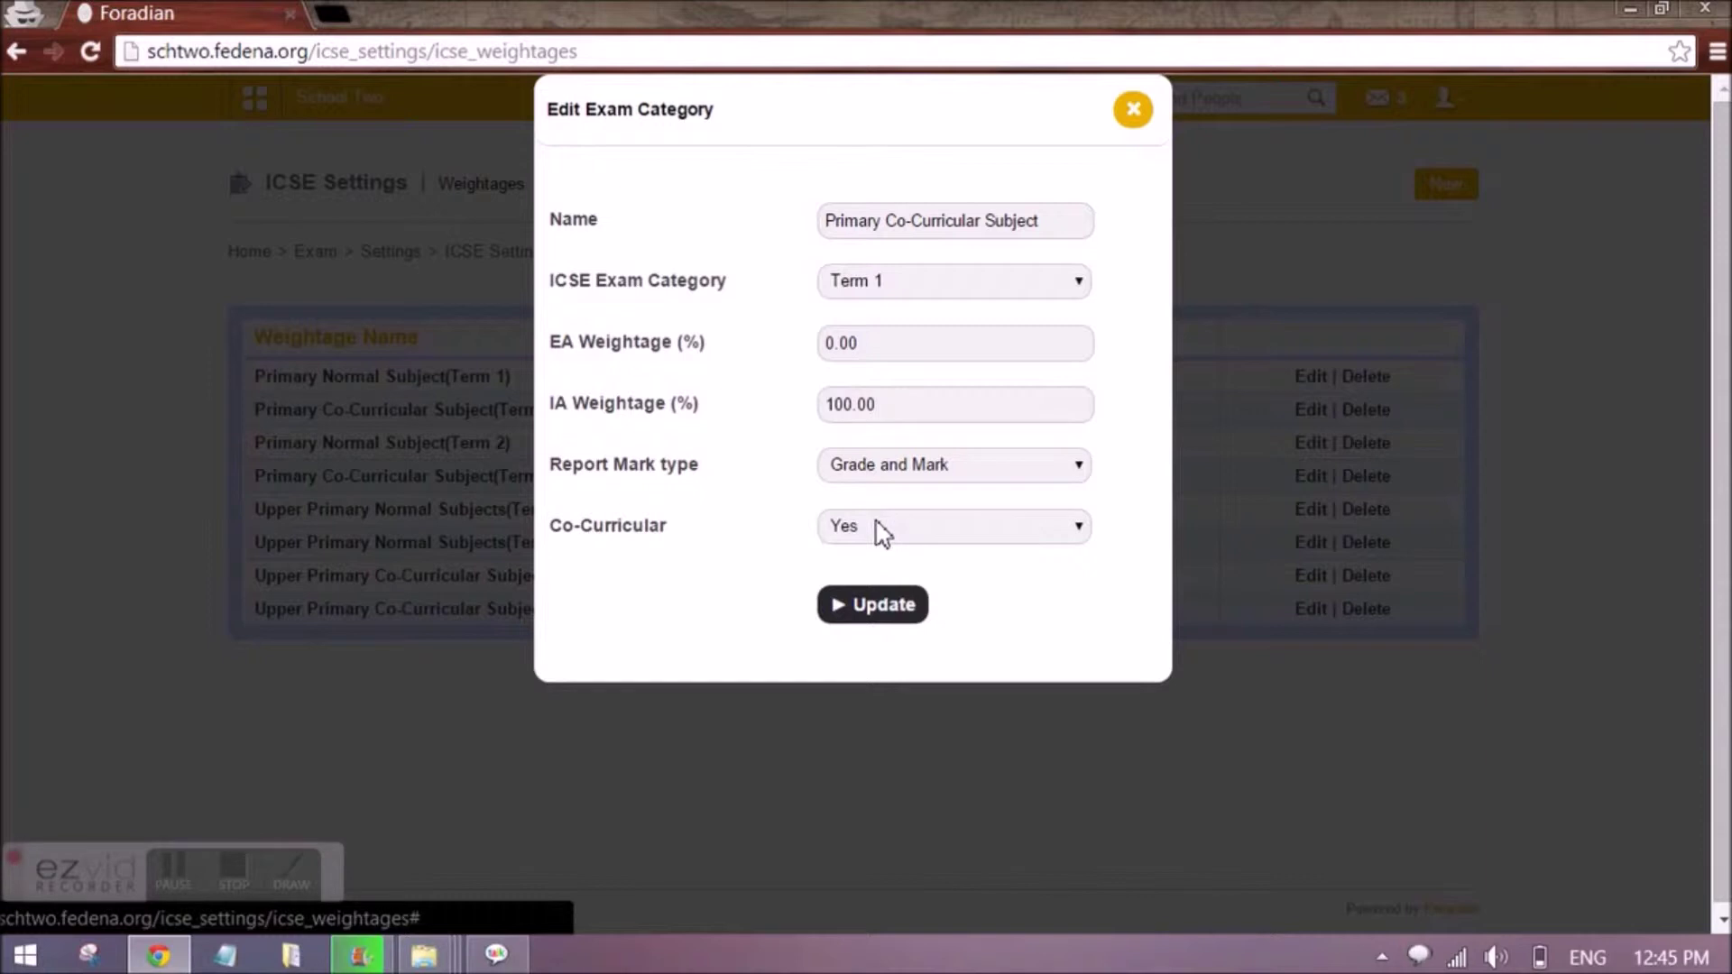
click(882, 469)
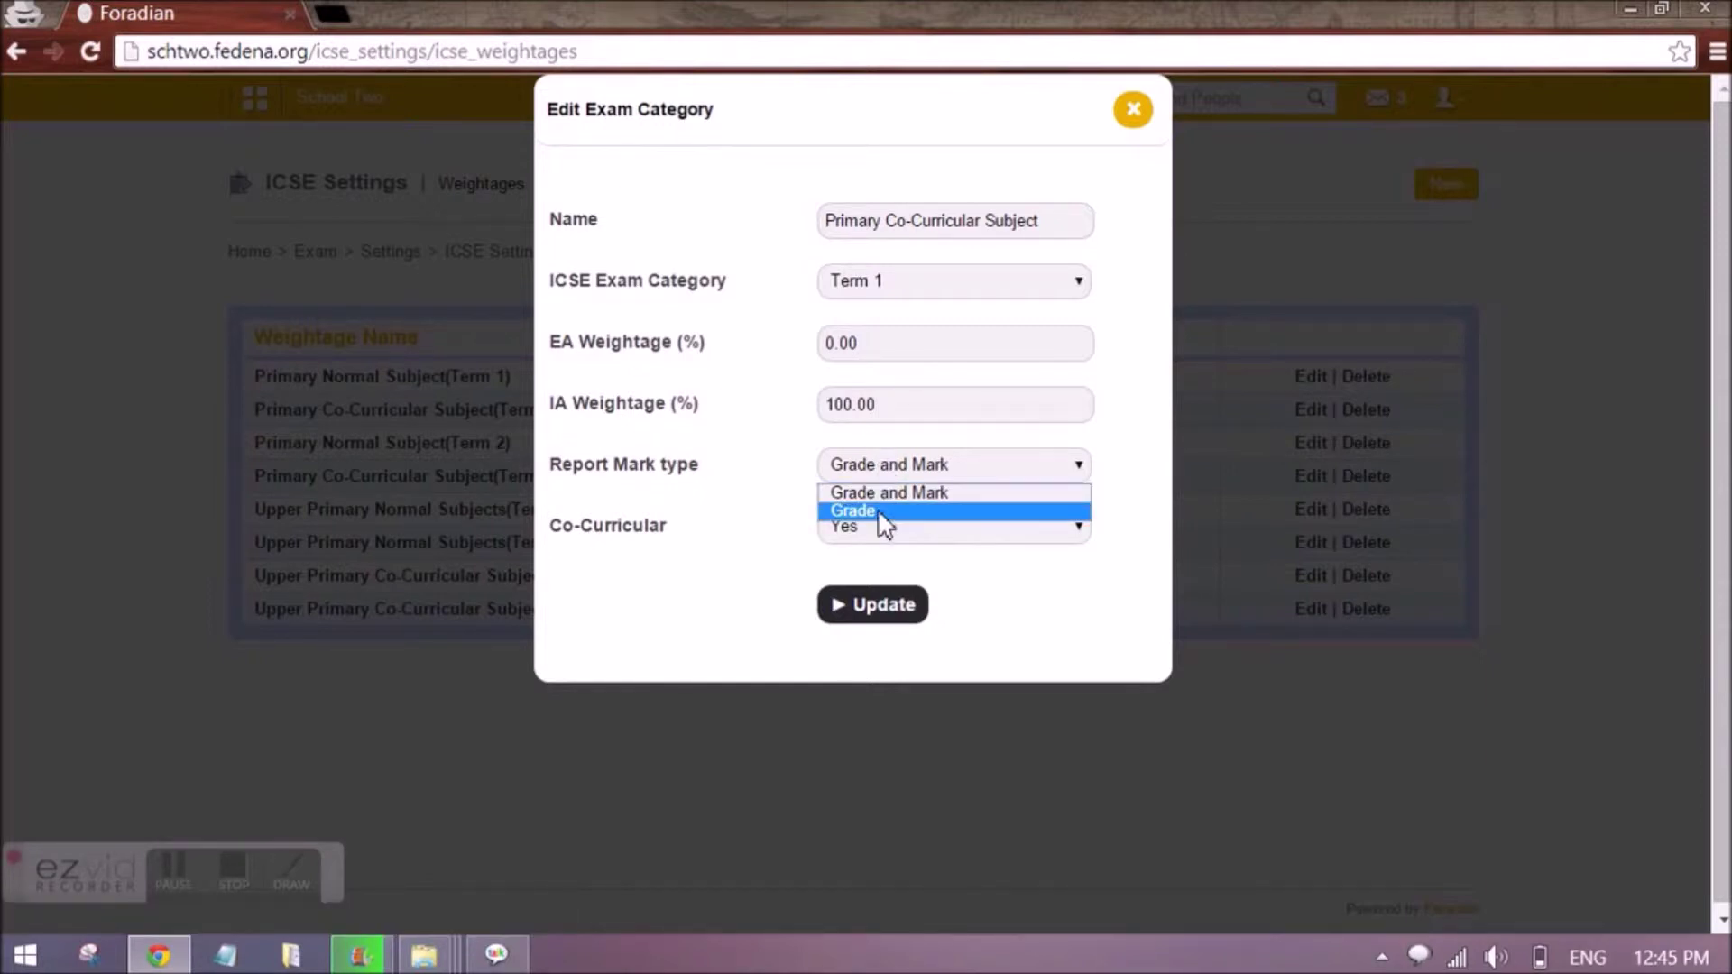
click(882, 511)
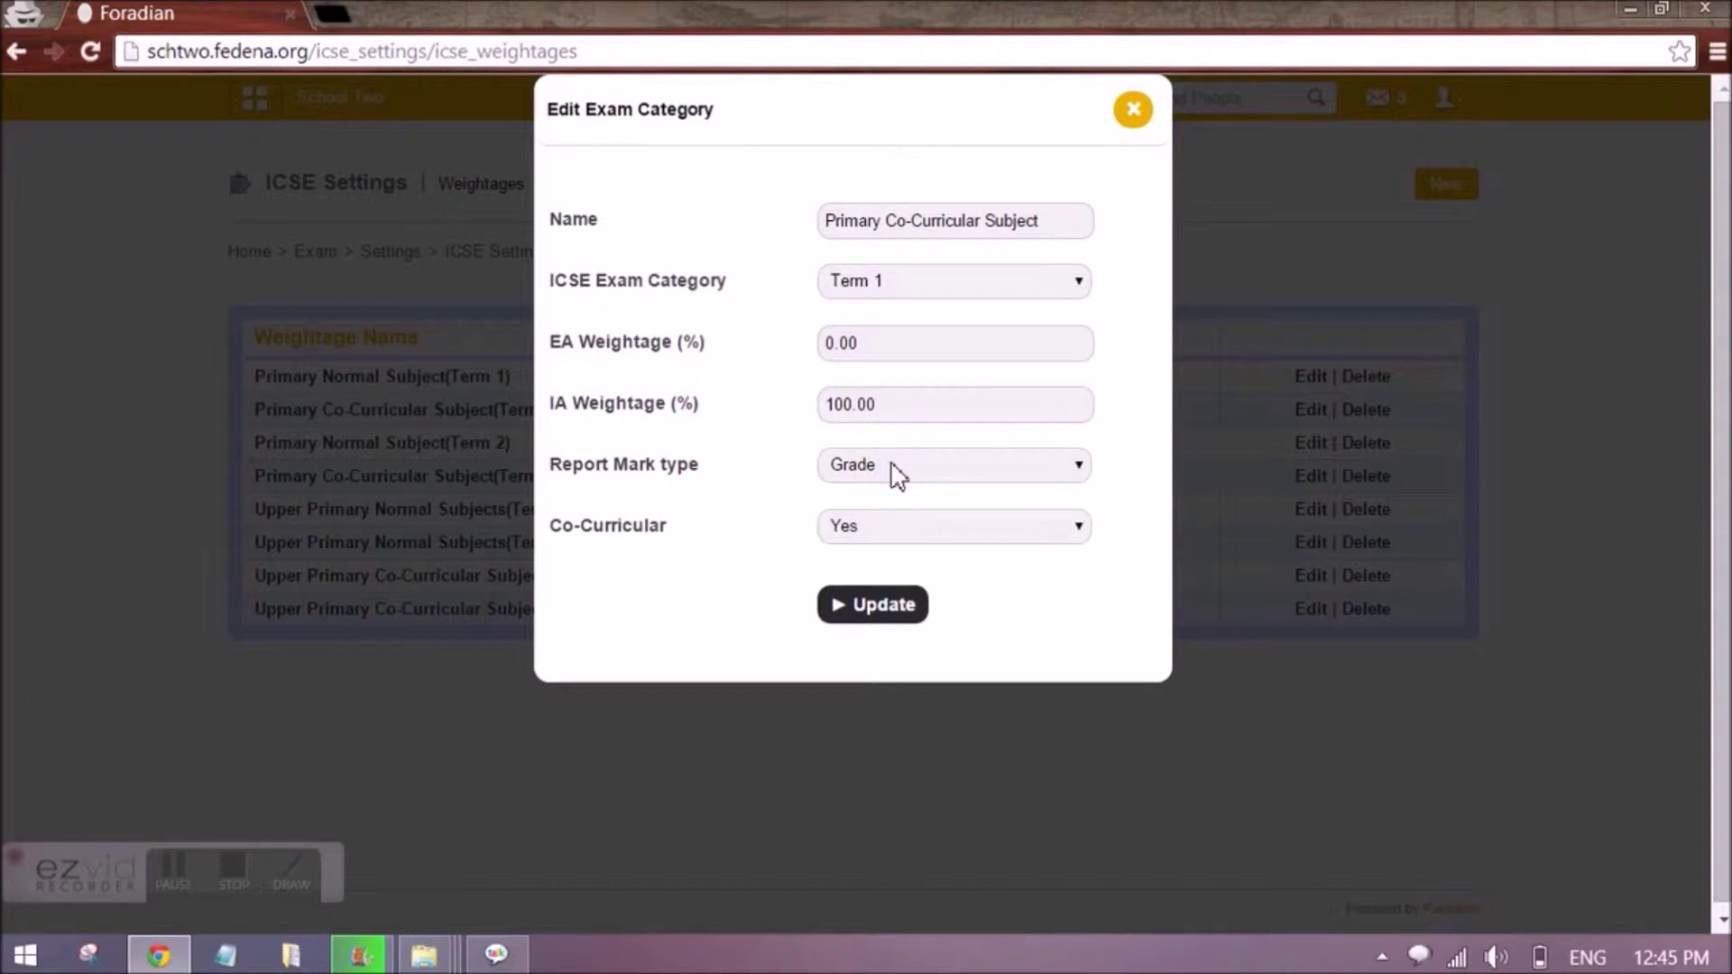
click(1131, 109)
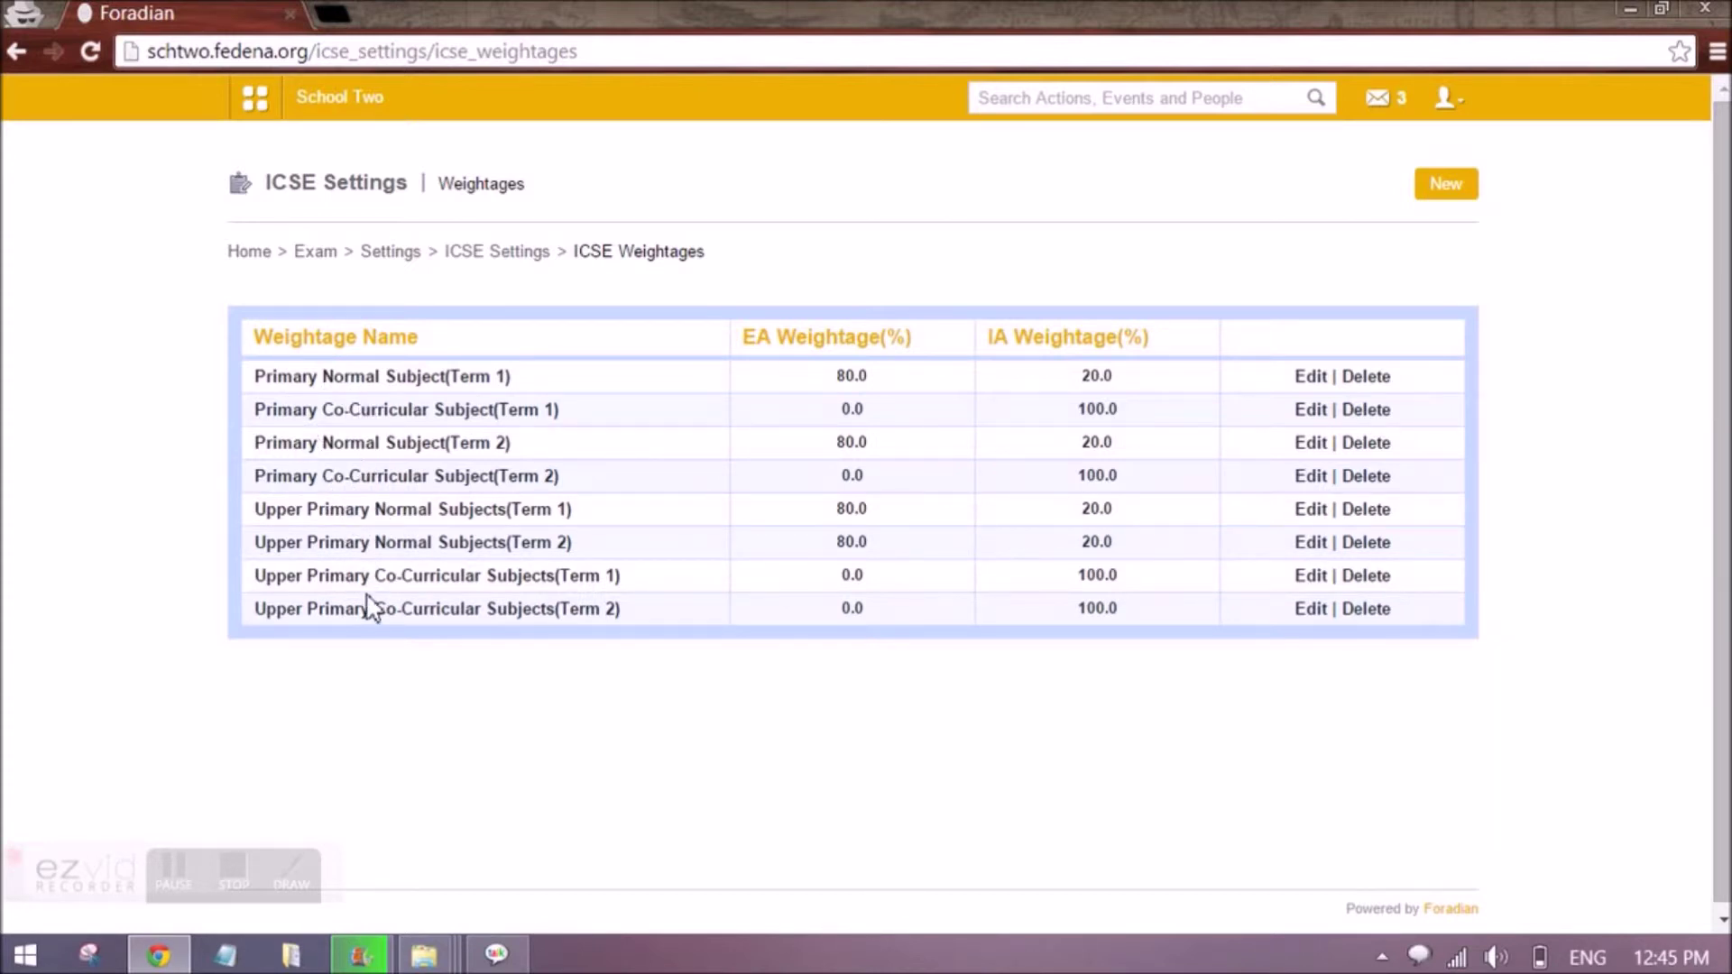
Inspect the Upper Primary Normal Subjects (Term 1) weightage and its report mark type options, closing it without saving.
click(1313, 512)
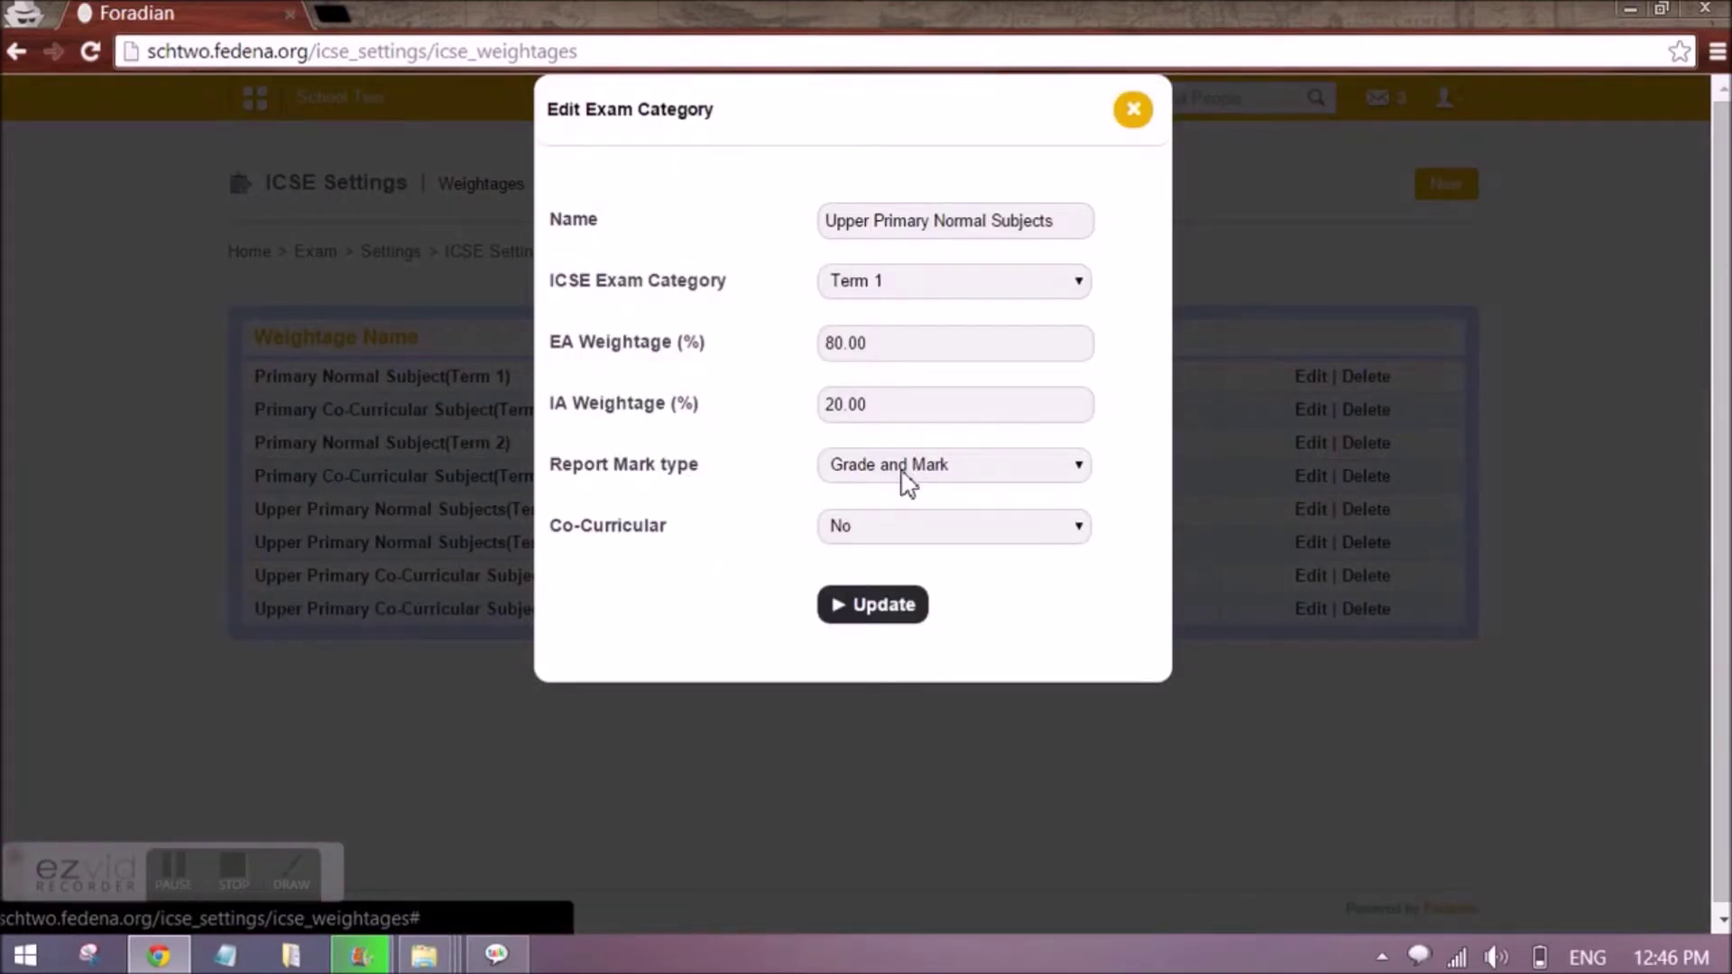
click(902, 469)
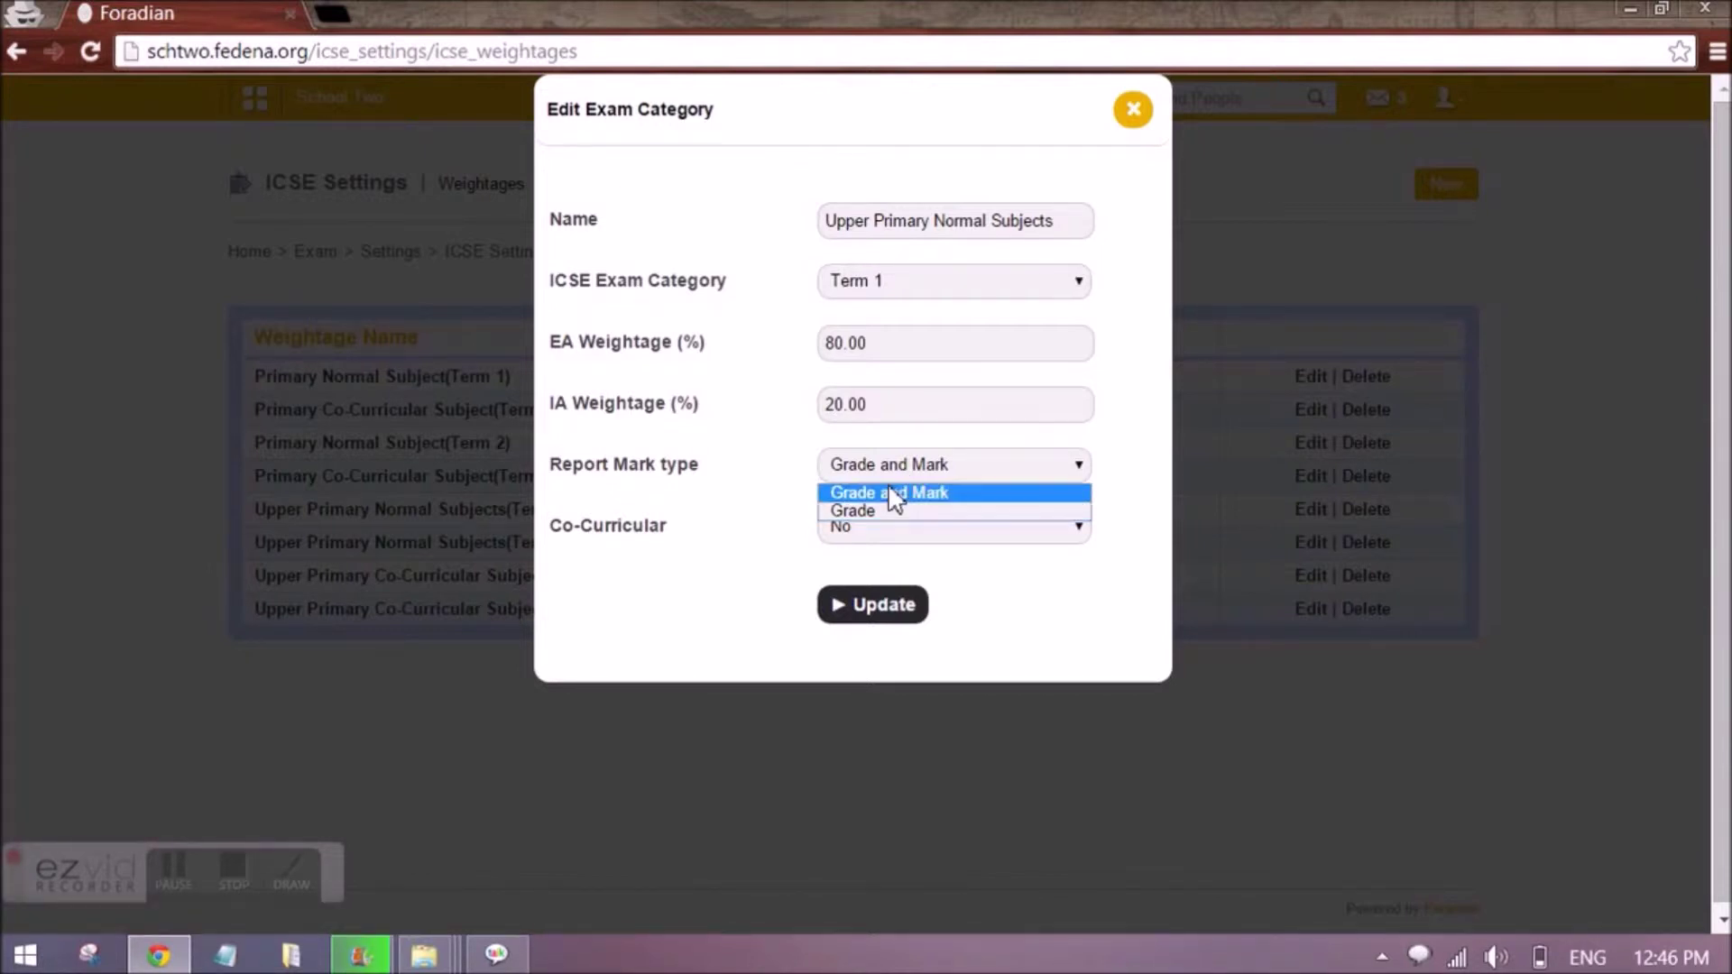
click(892, 487)
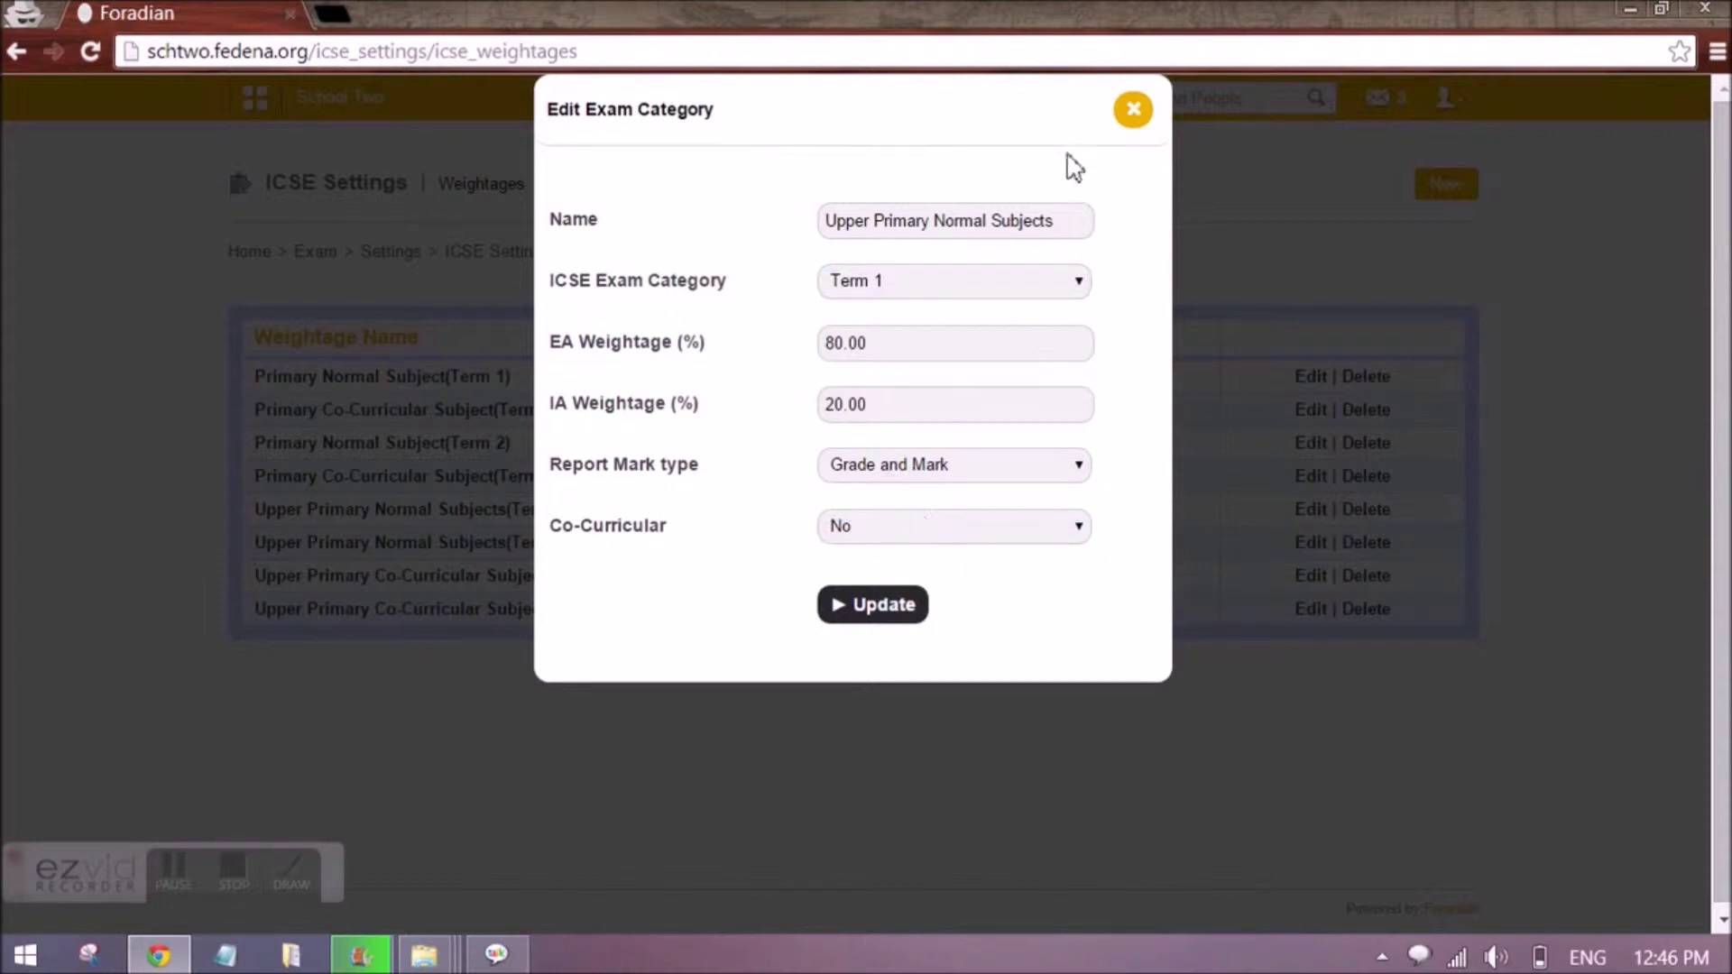
click(1133, 108)
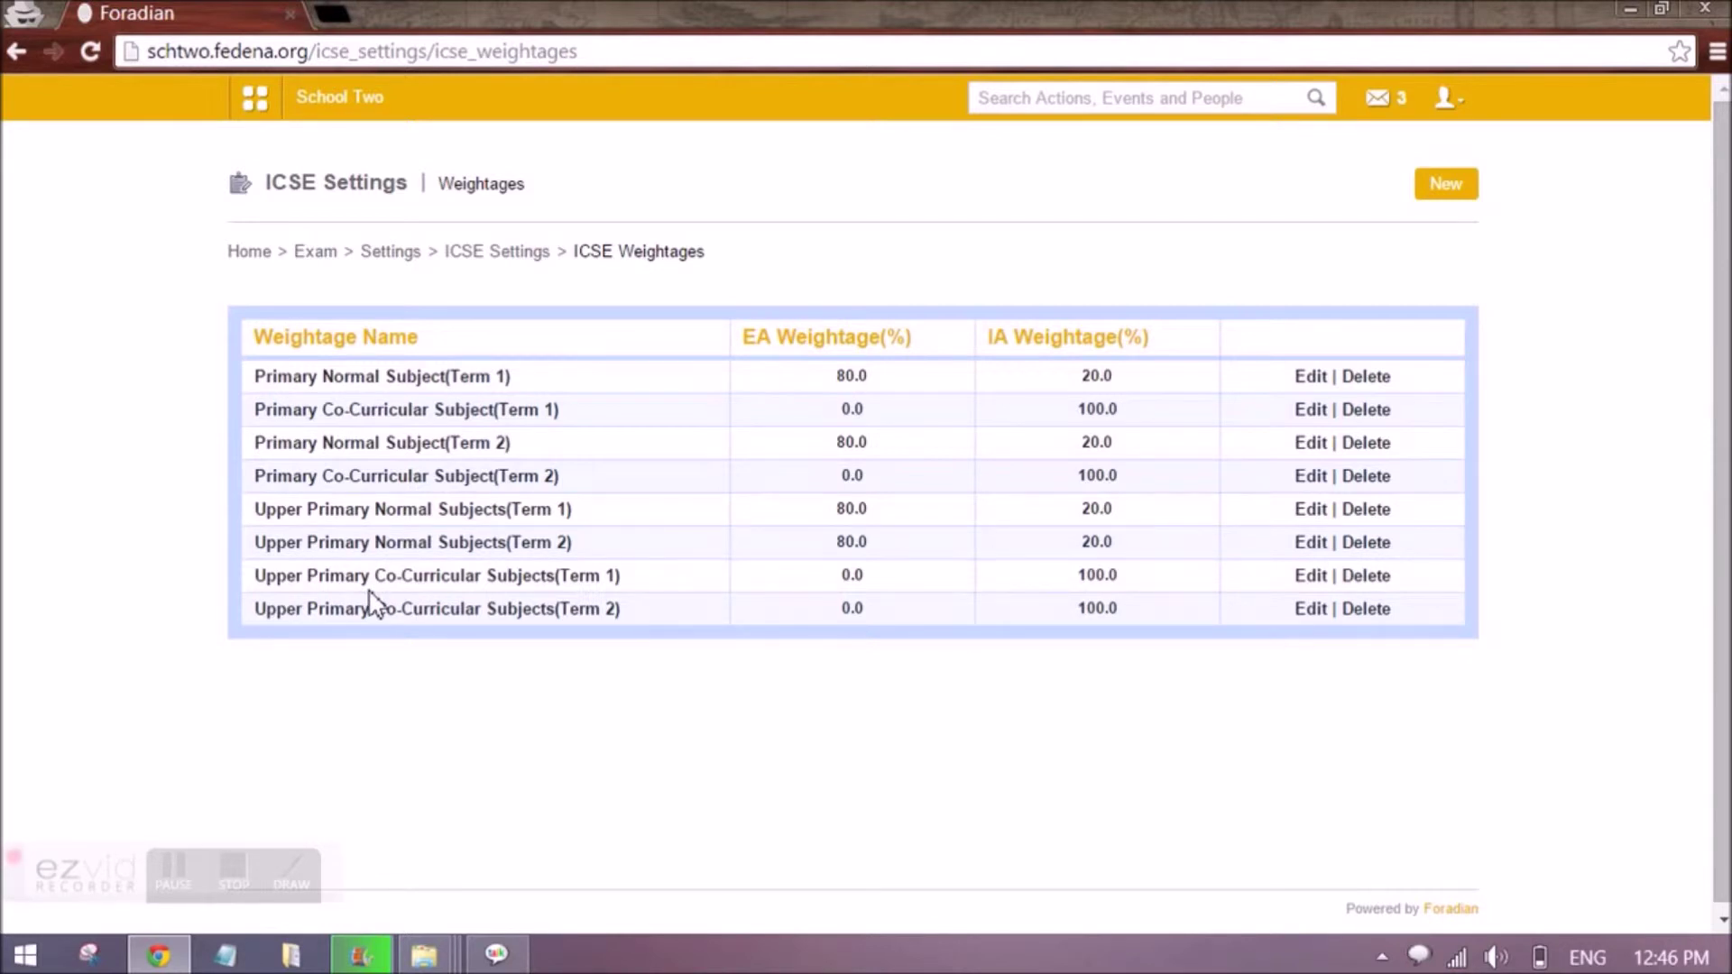
Display the weightages assigned to the subject English I of course Standard 1 in the Assign Weightages settings.
click(499, 256)
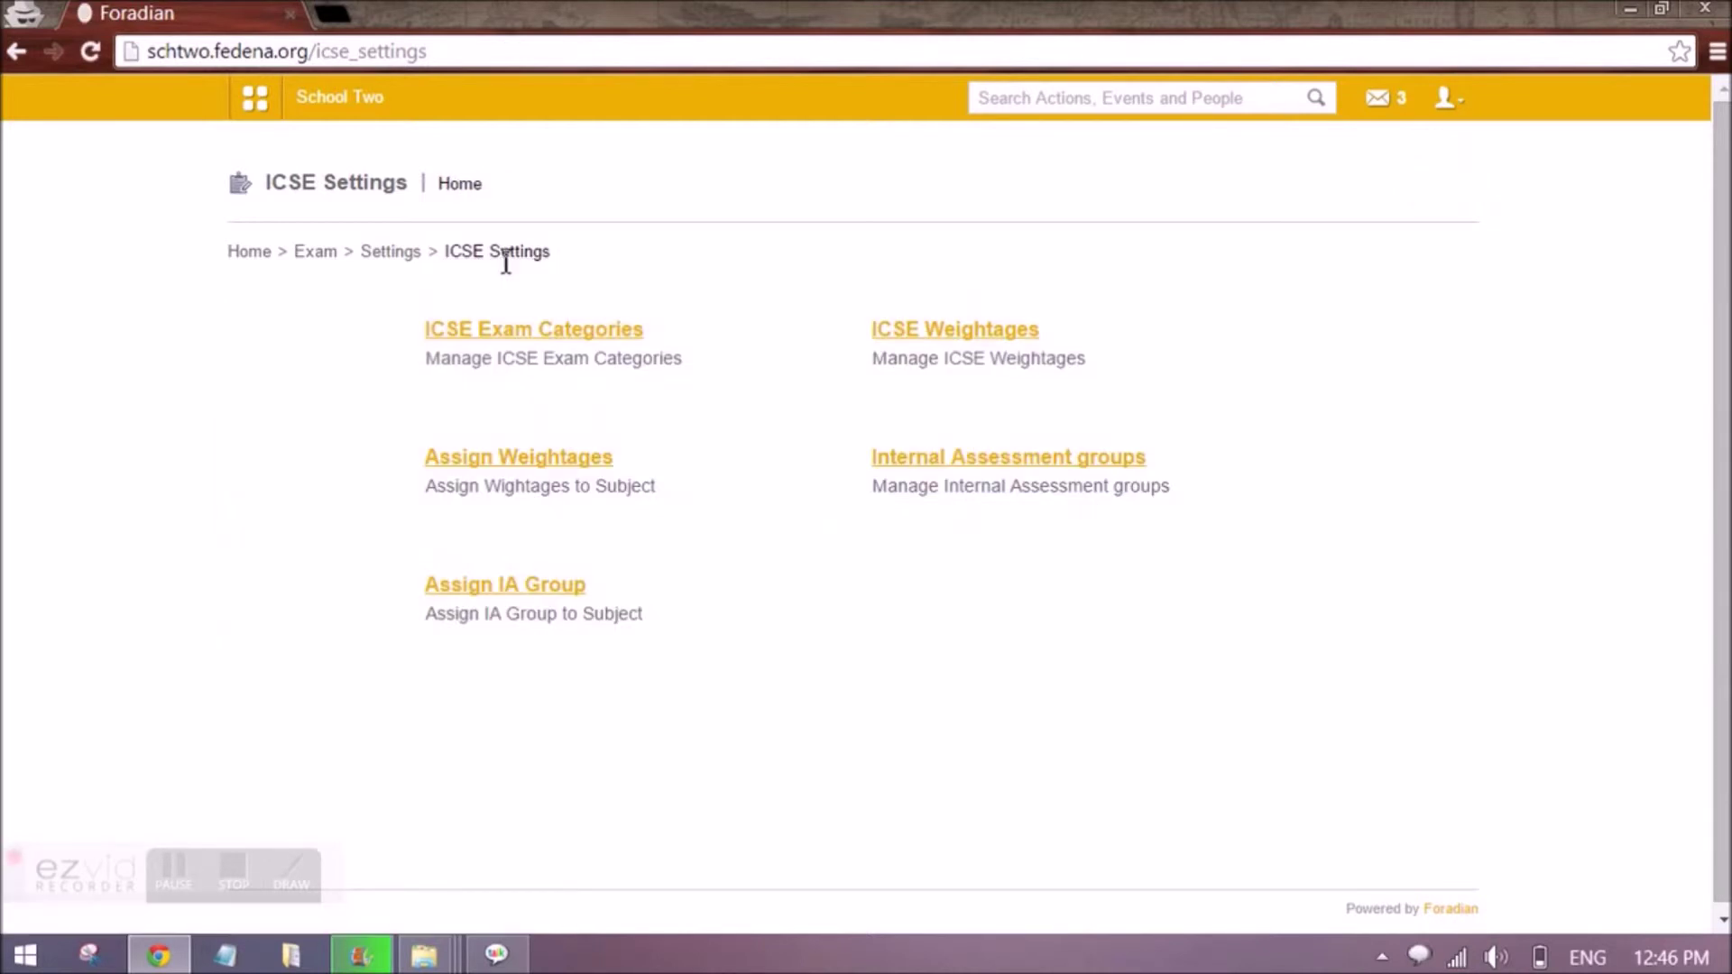
click(538, 462)
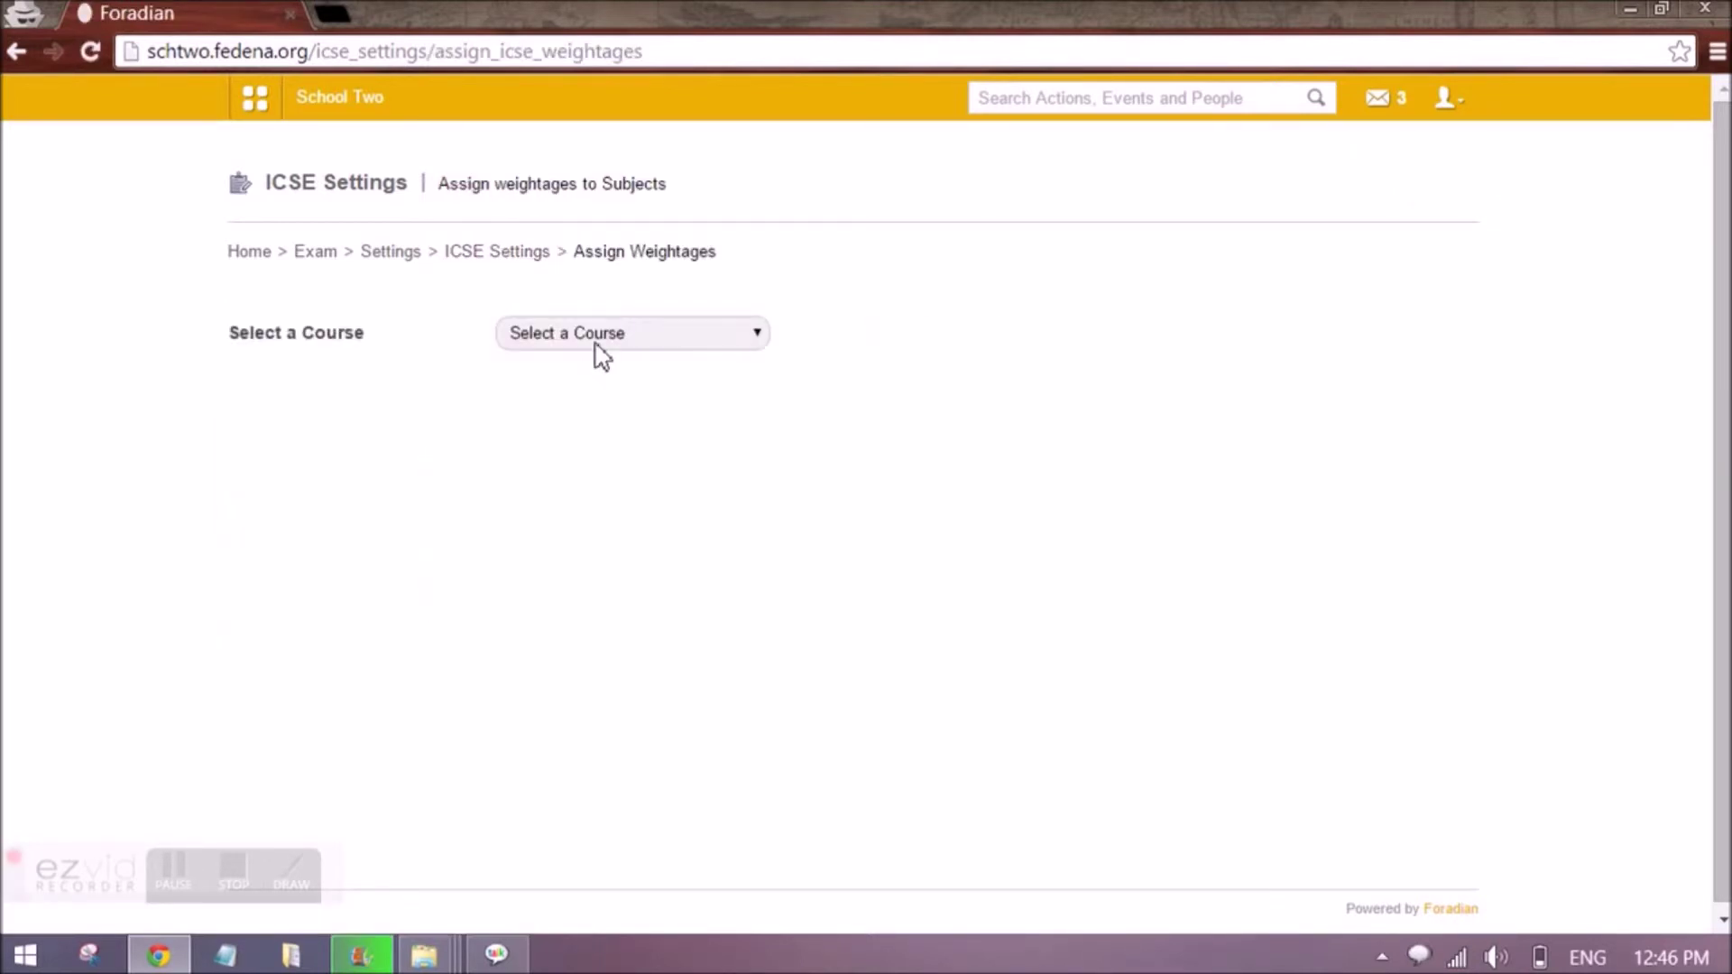
click(594, 335)
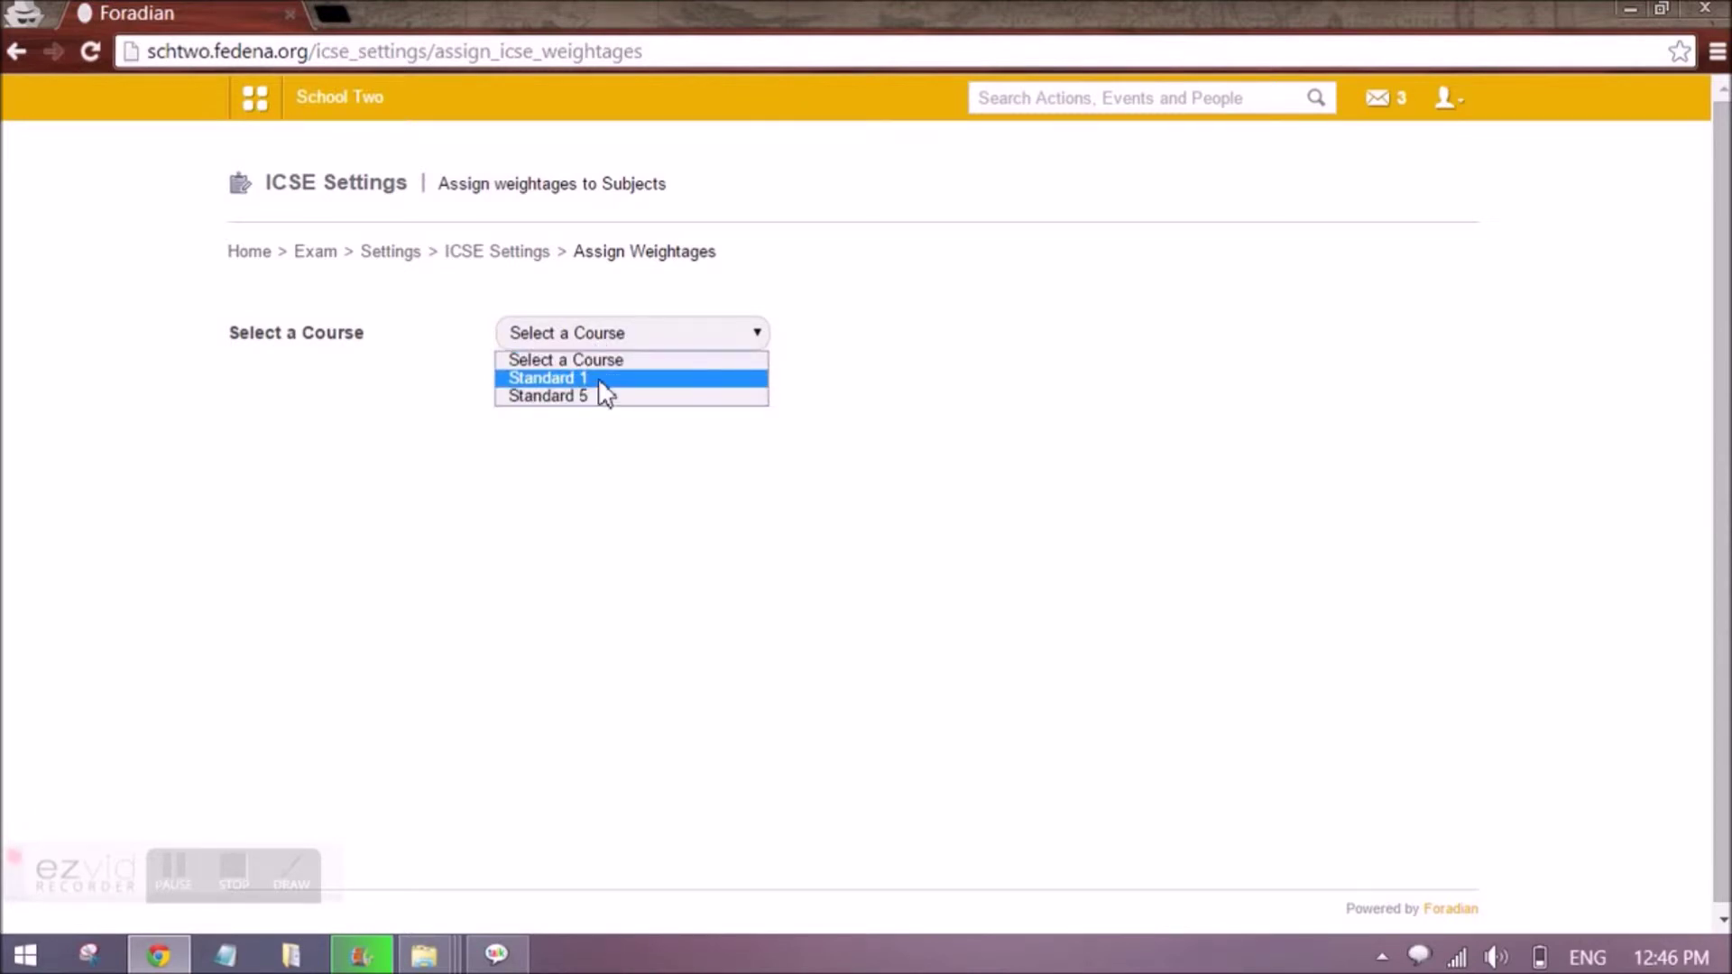
click(599, 380)
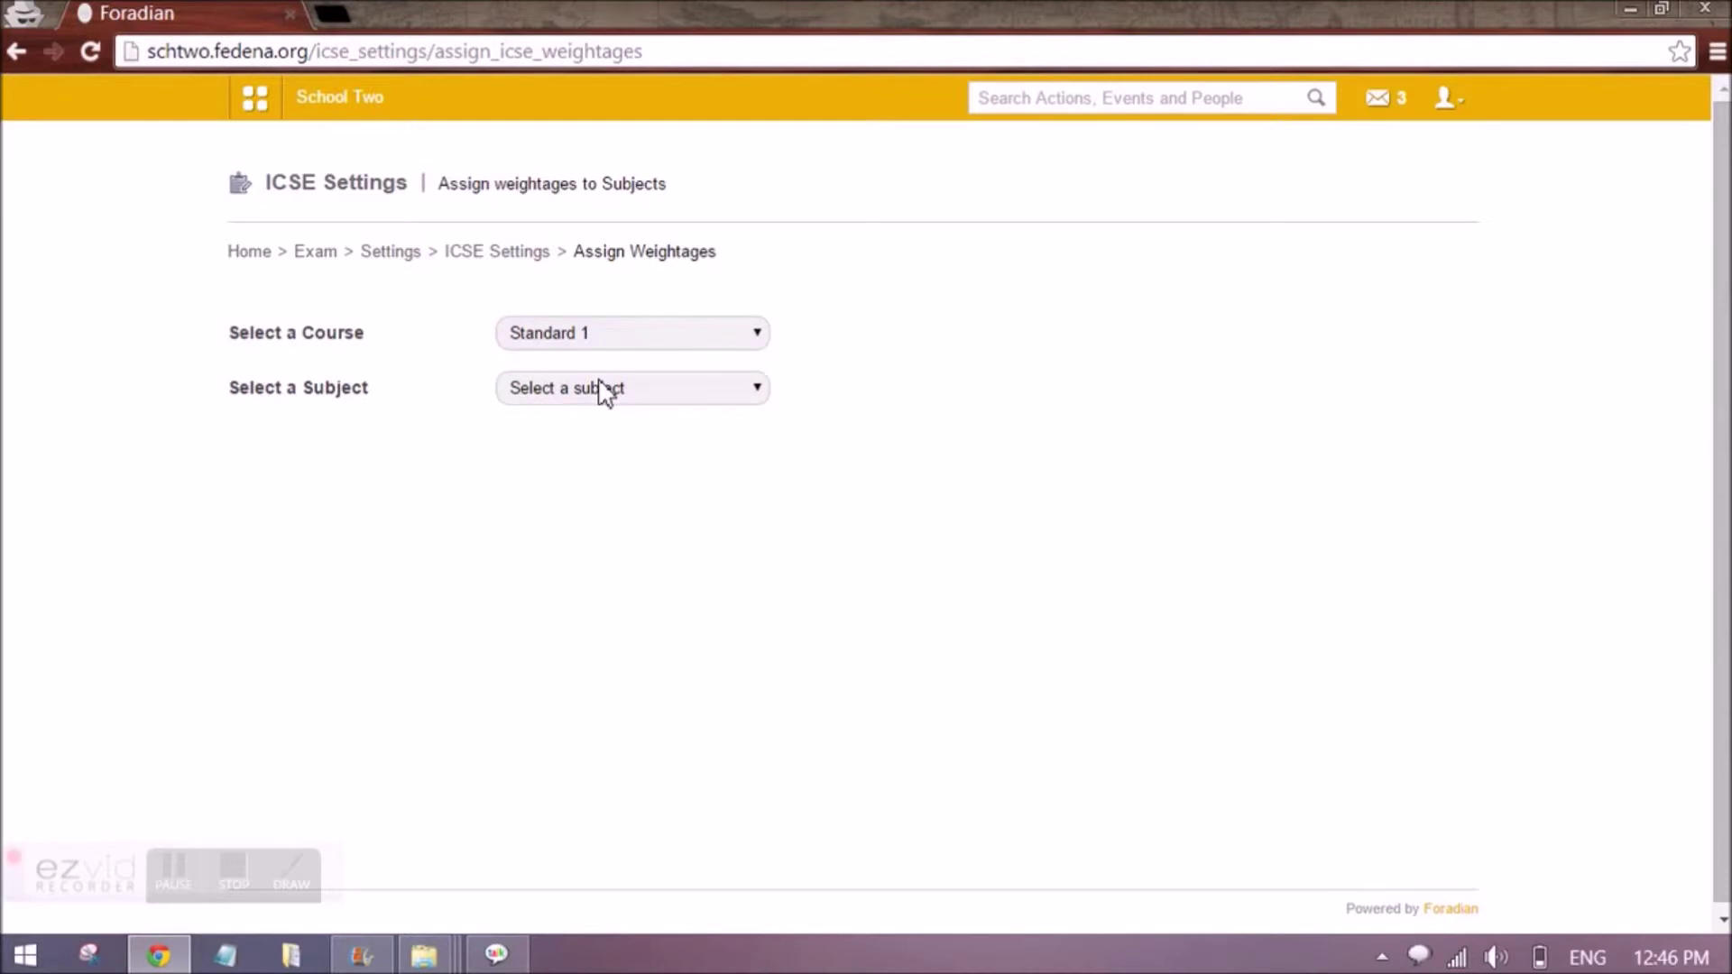
click(604, 394)
click(605, 431)
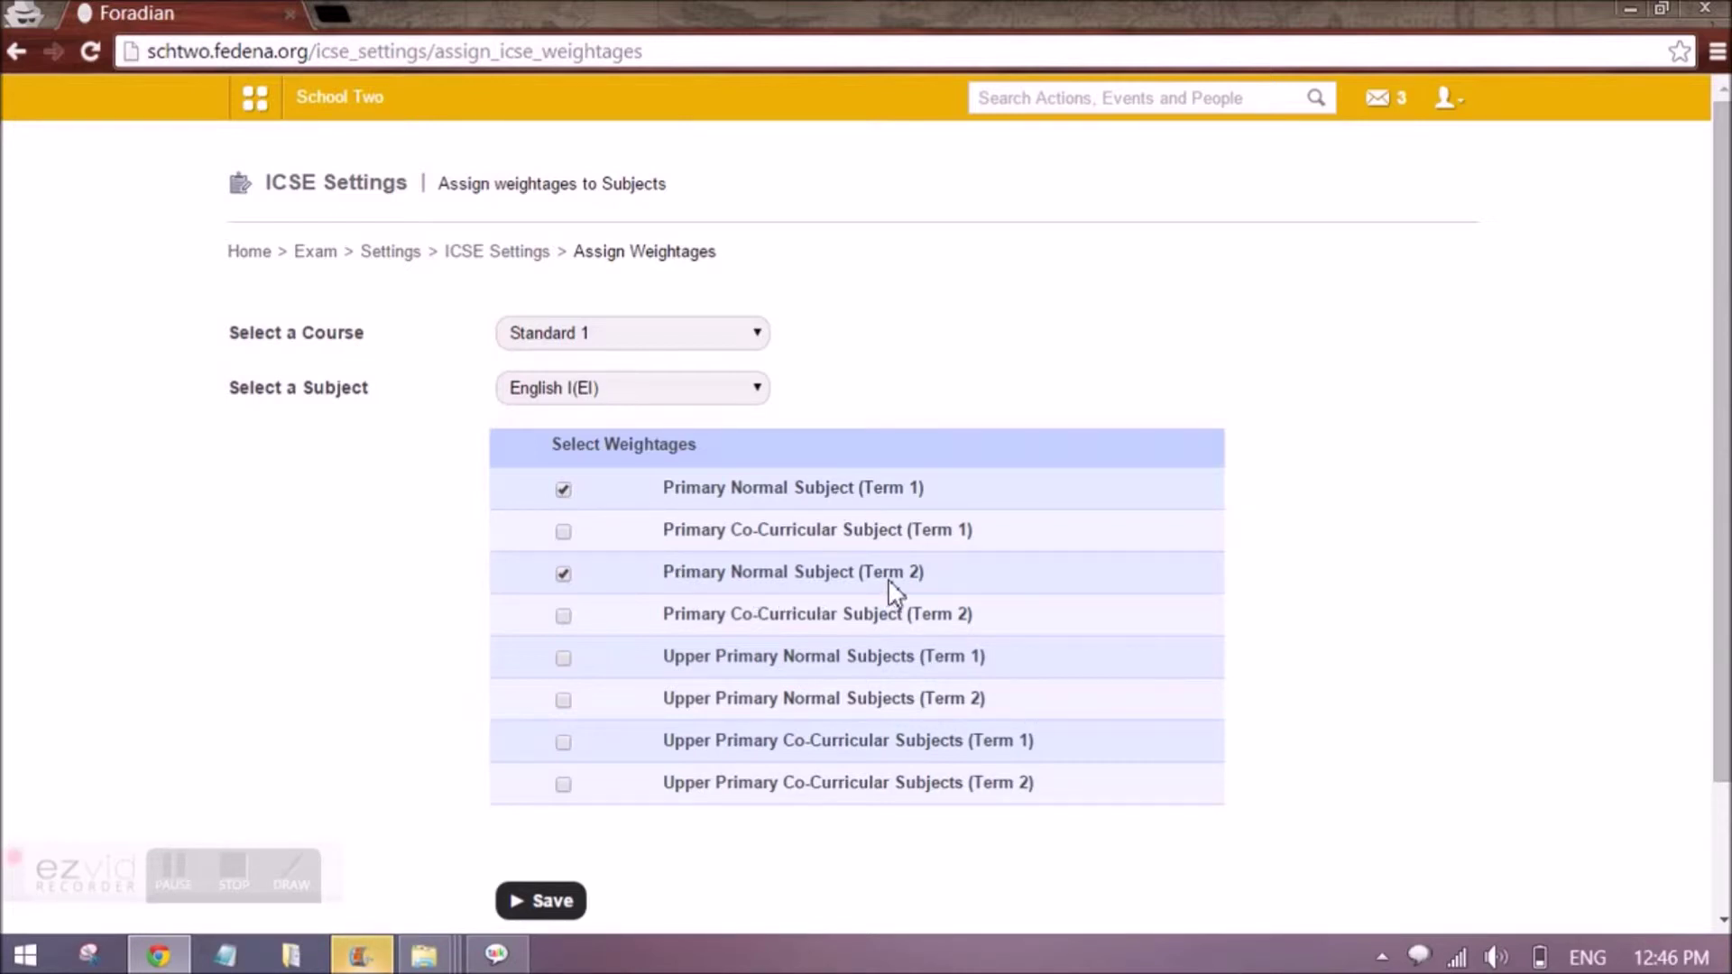
View the weightages assigned to English II, French, Maths and Music in Standard 1, one subject after another.
click(606, 393)
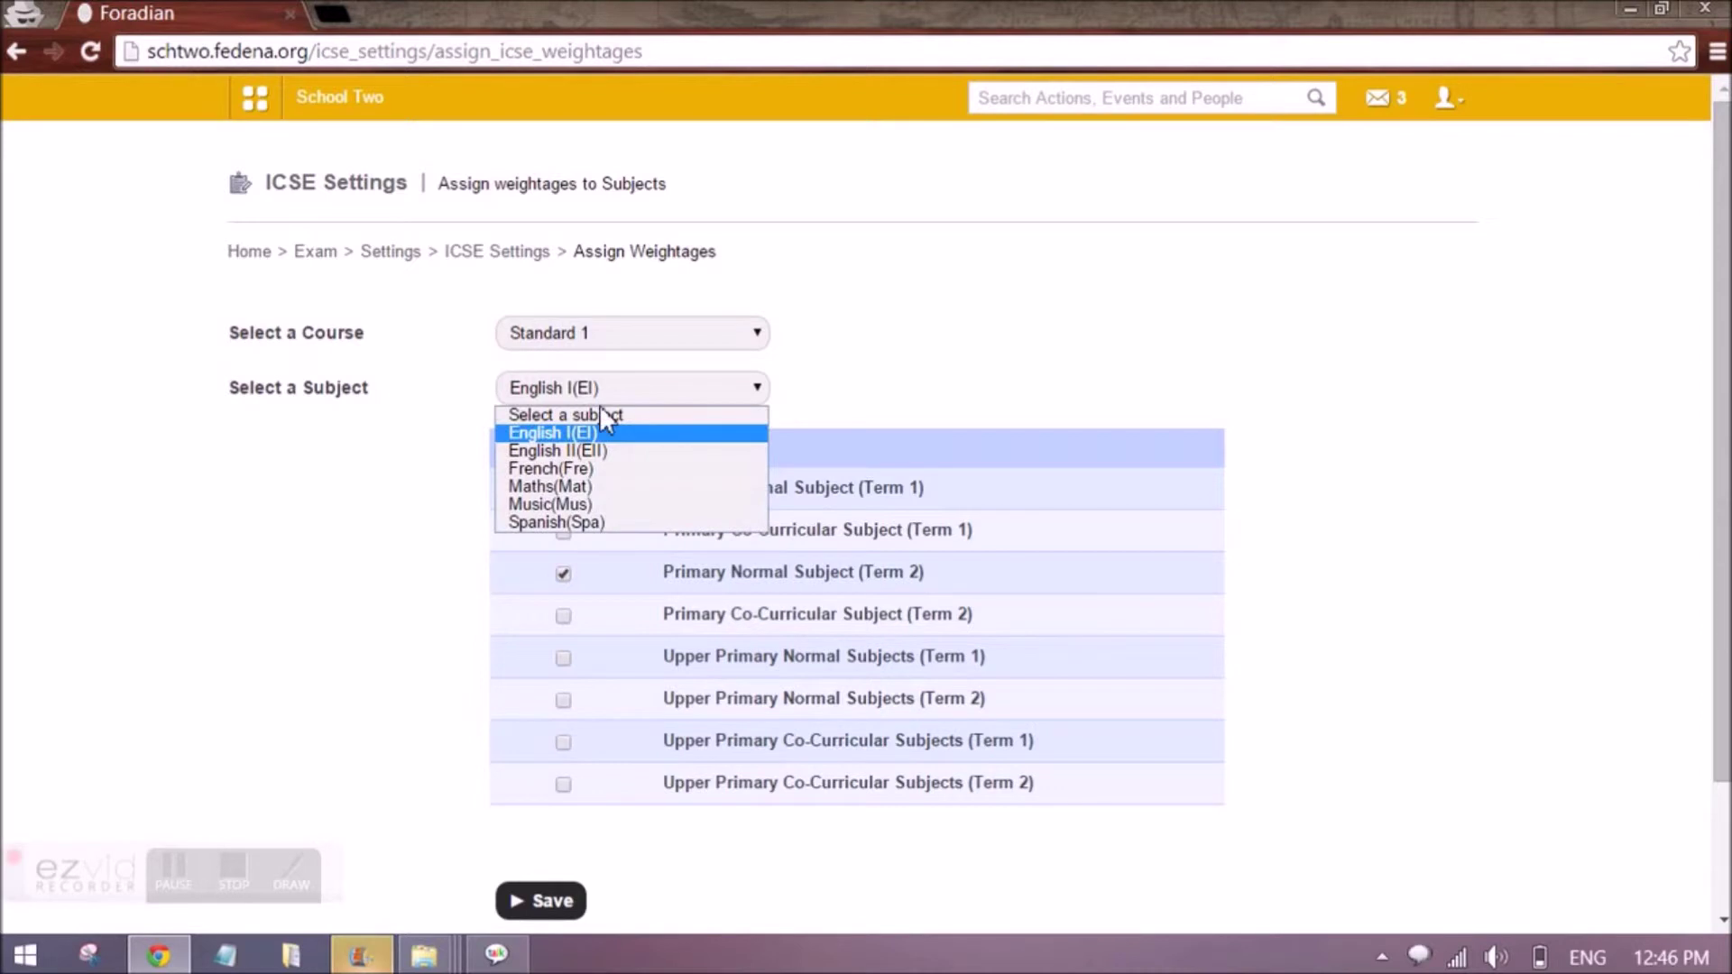
click(599, 434)
click(588, 390)
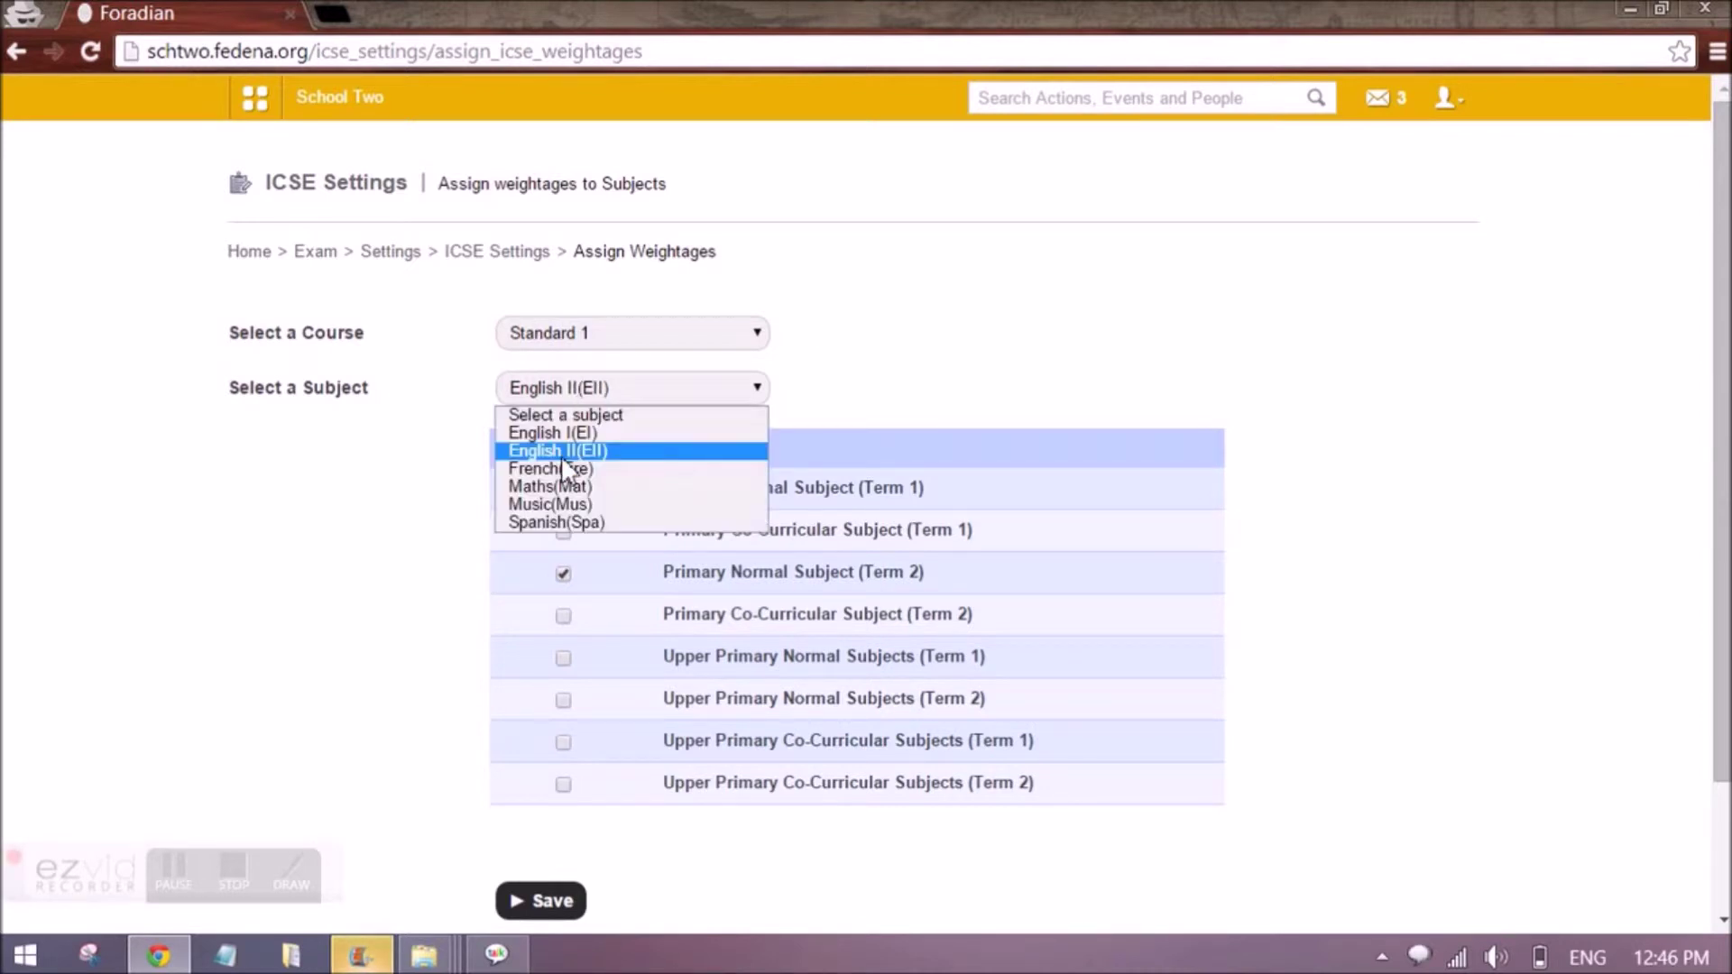
click(561, 469)
click(582, 390)
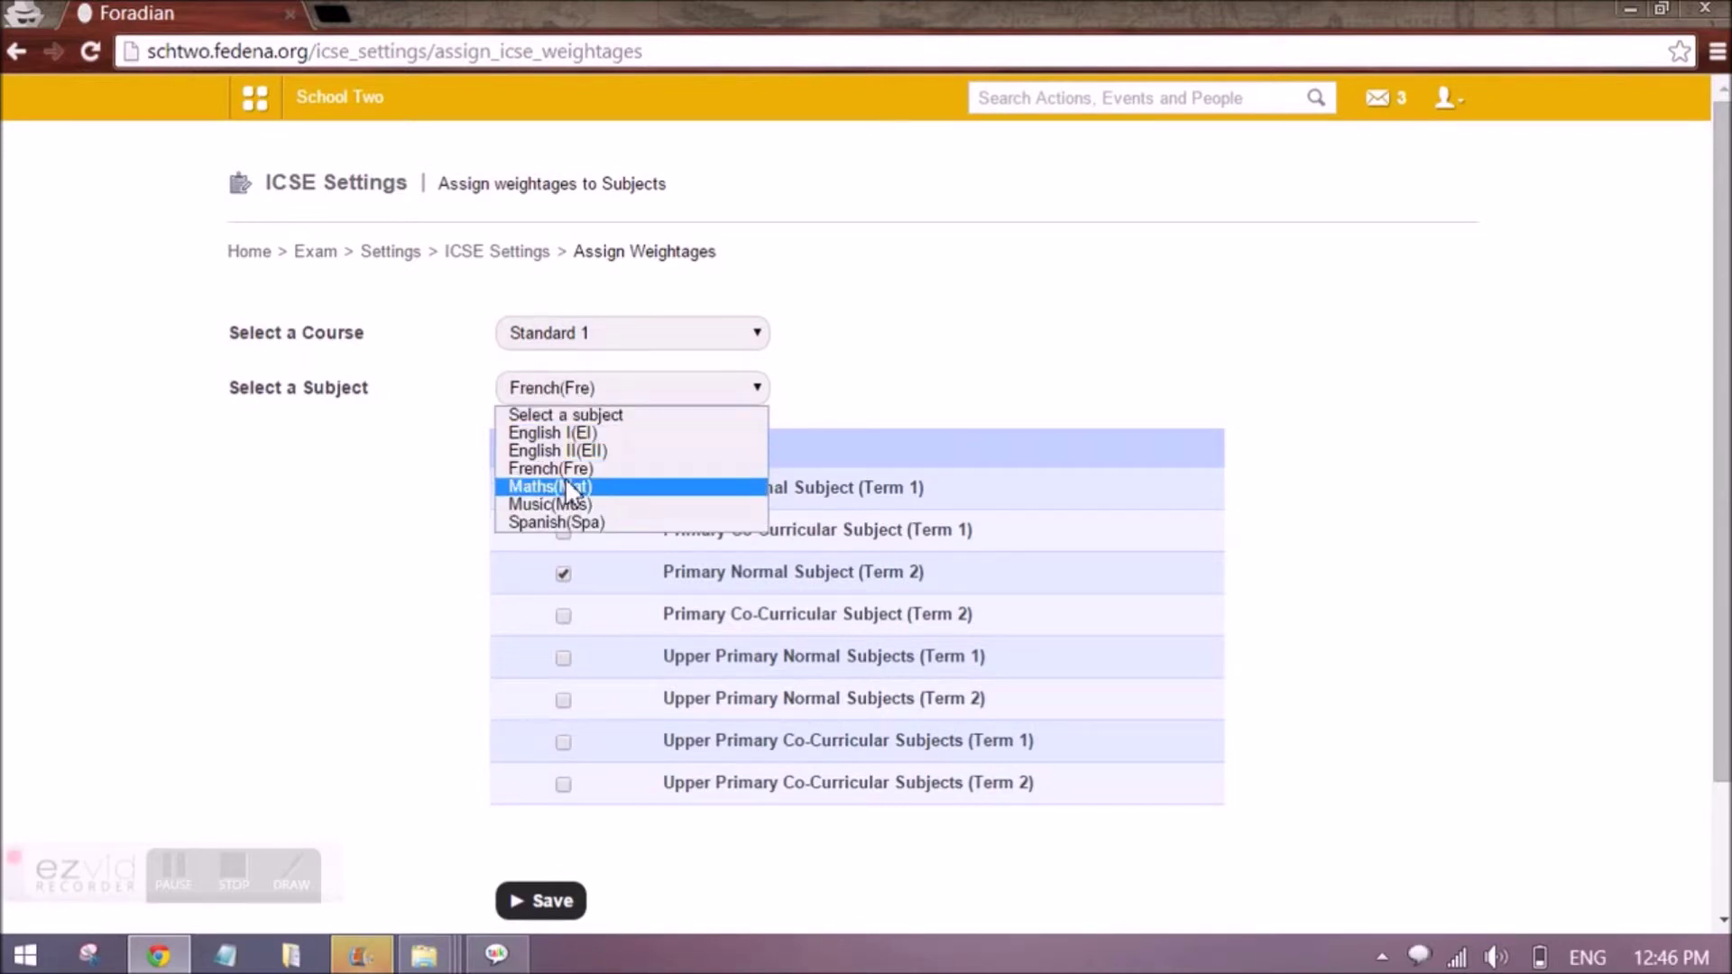
click(565, 487)
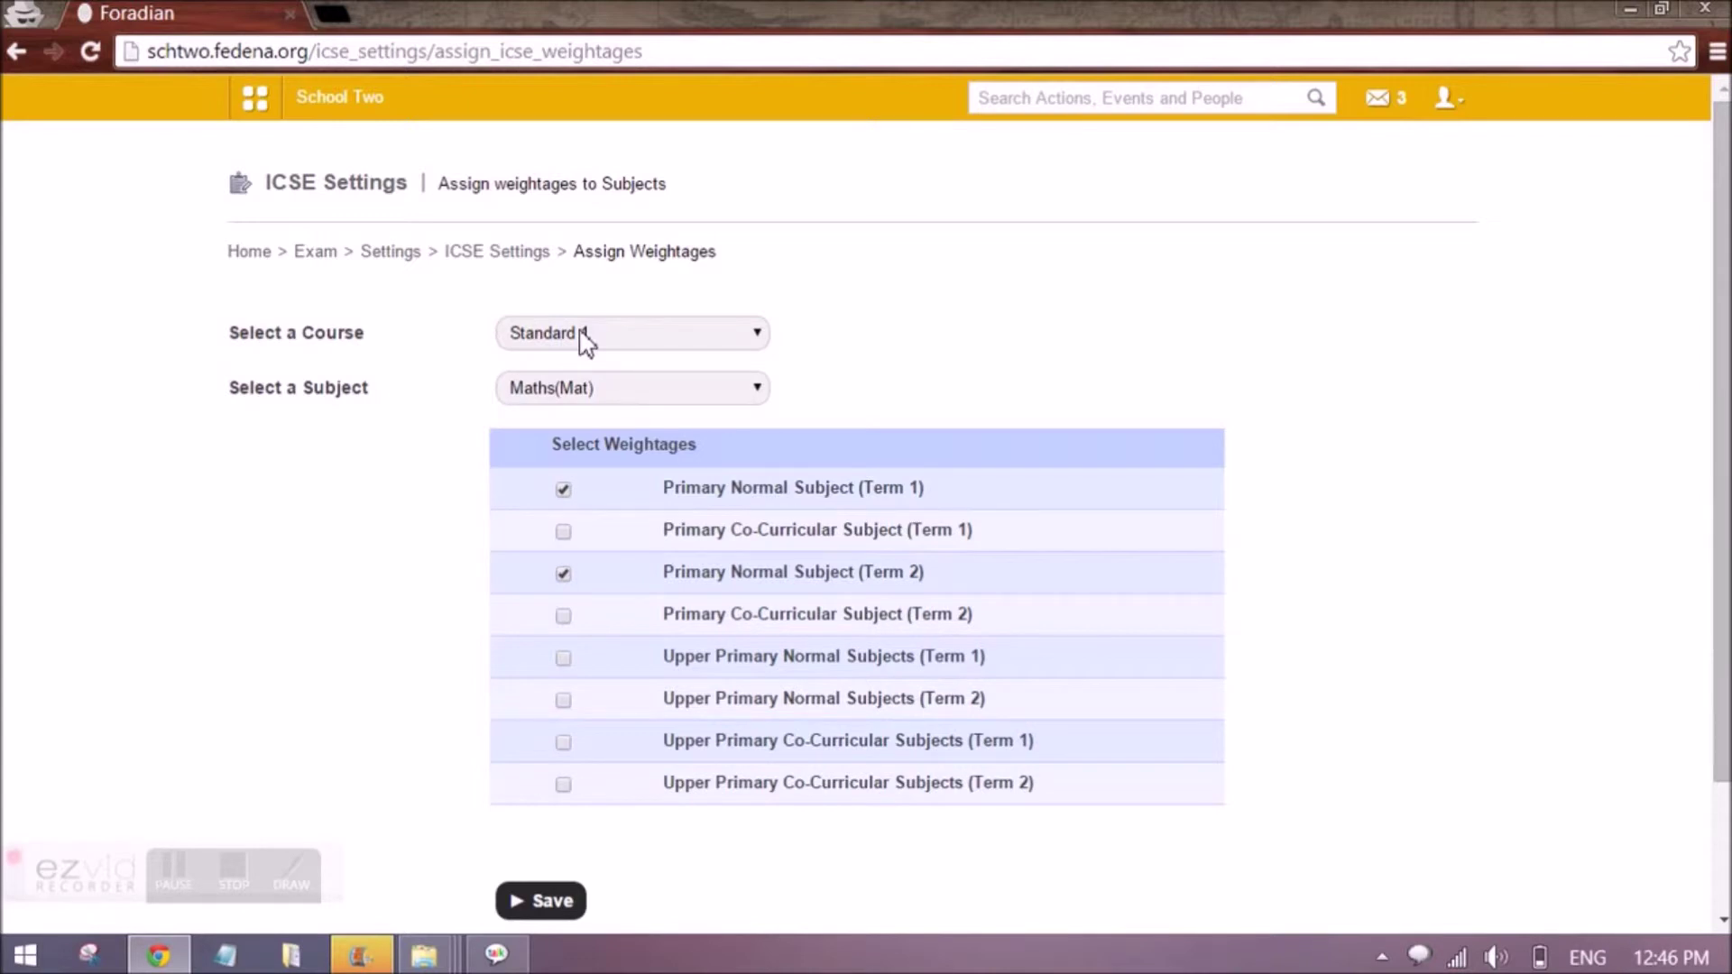
click(571, 395)
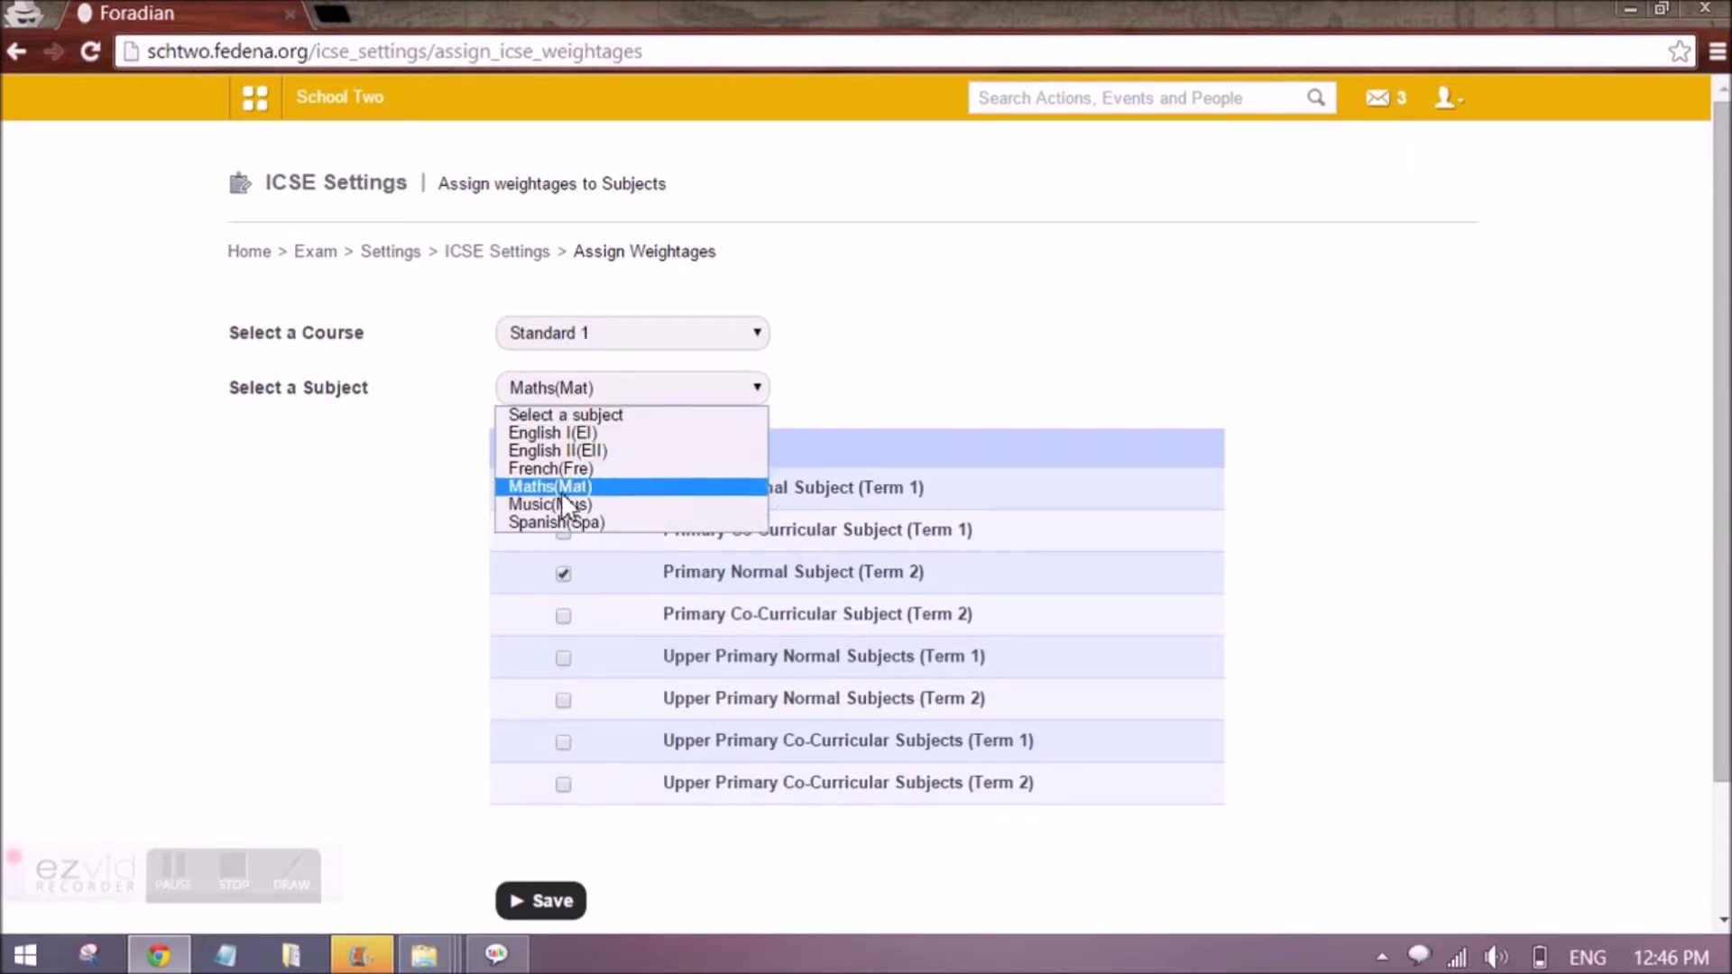
click(586, 507)
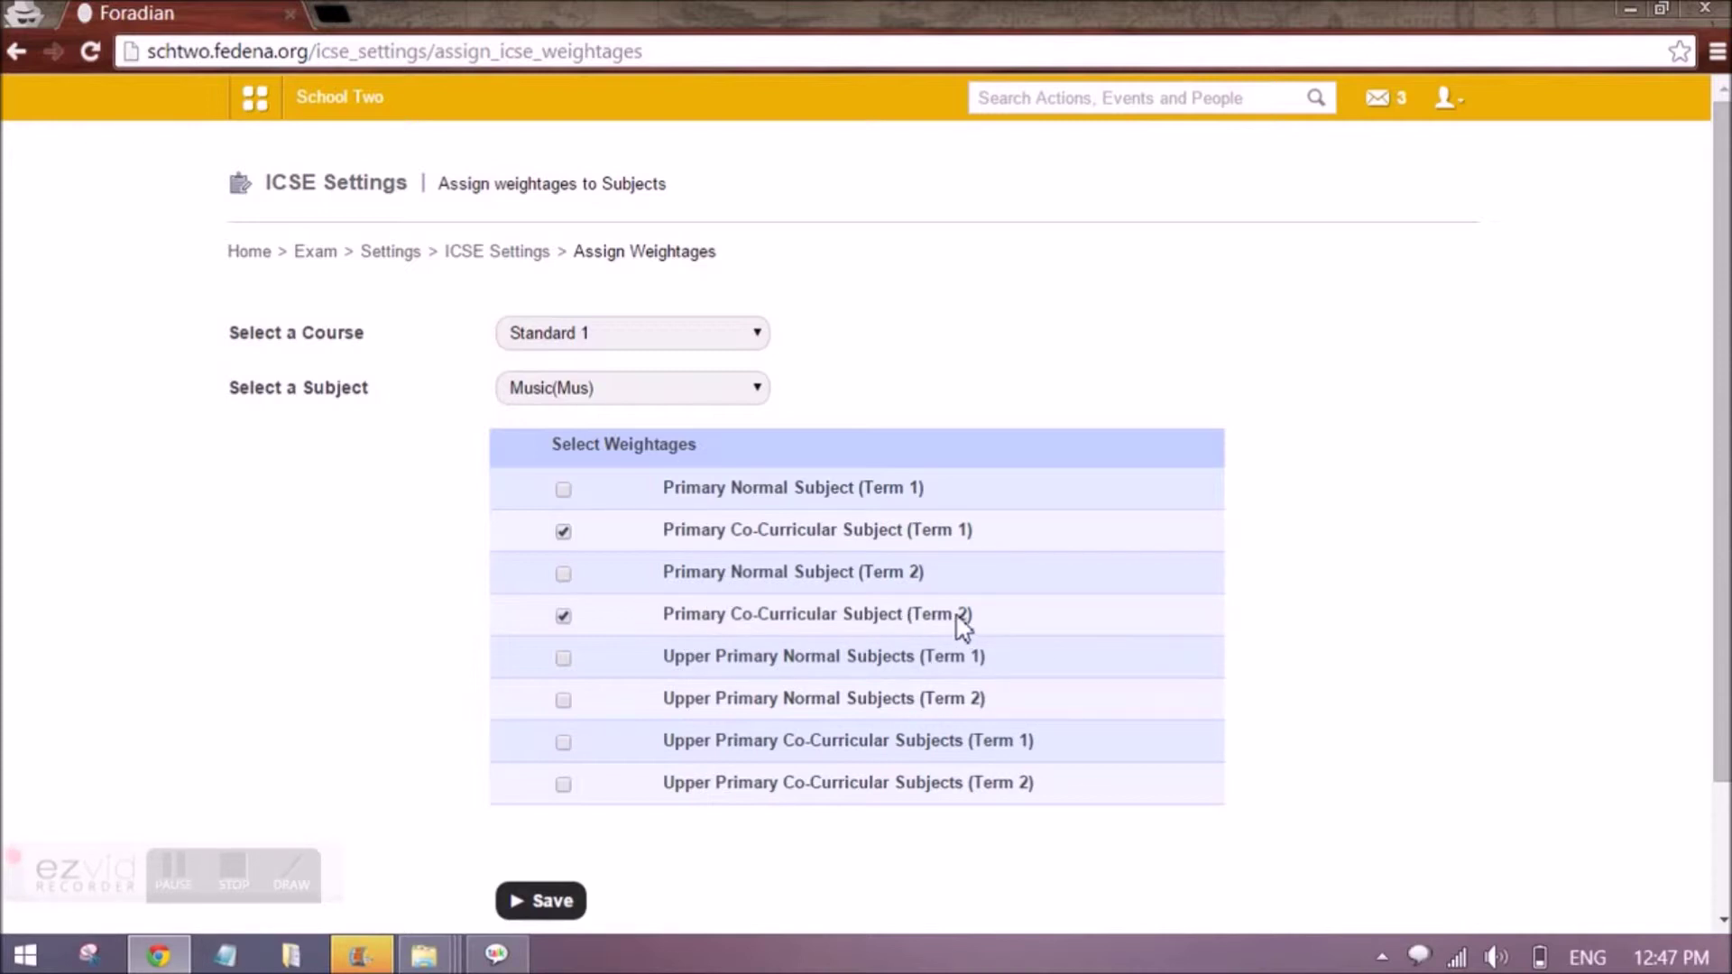
scroll(963, 627, down, 2)
scroll(964, 627, up, 2)
Open the Term 1 internal assessment group for editing from the ICSE settings.
click(475, 254)
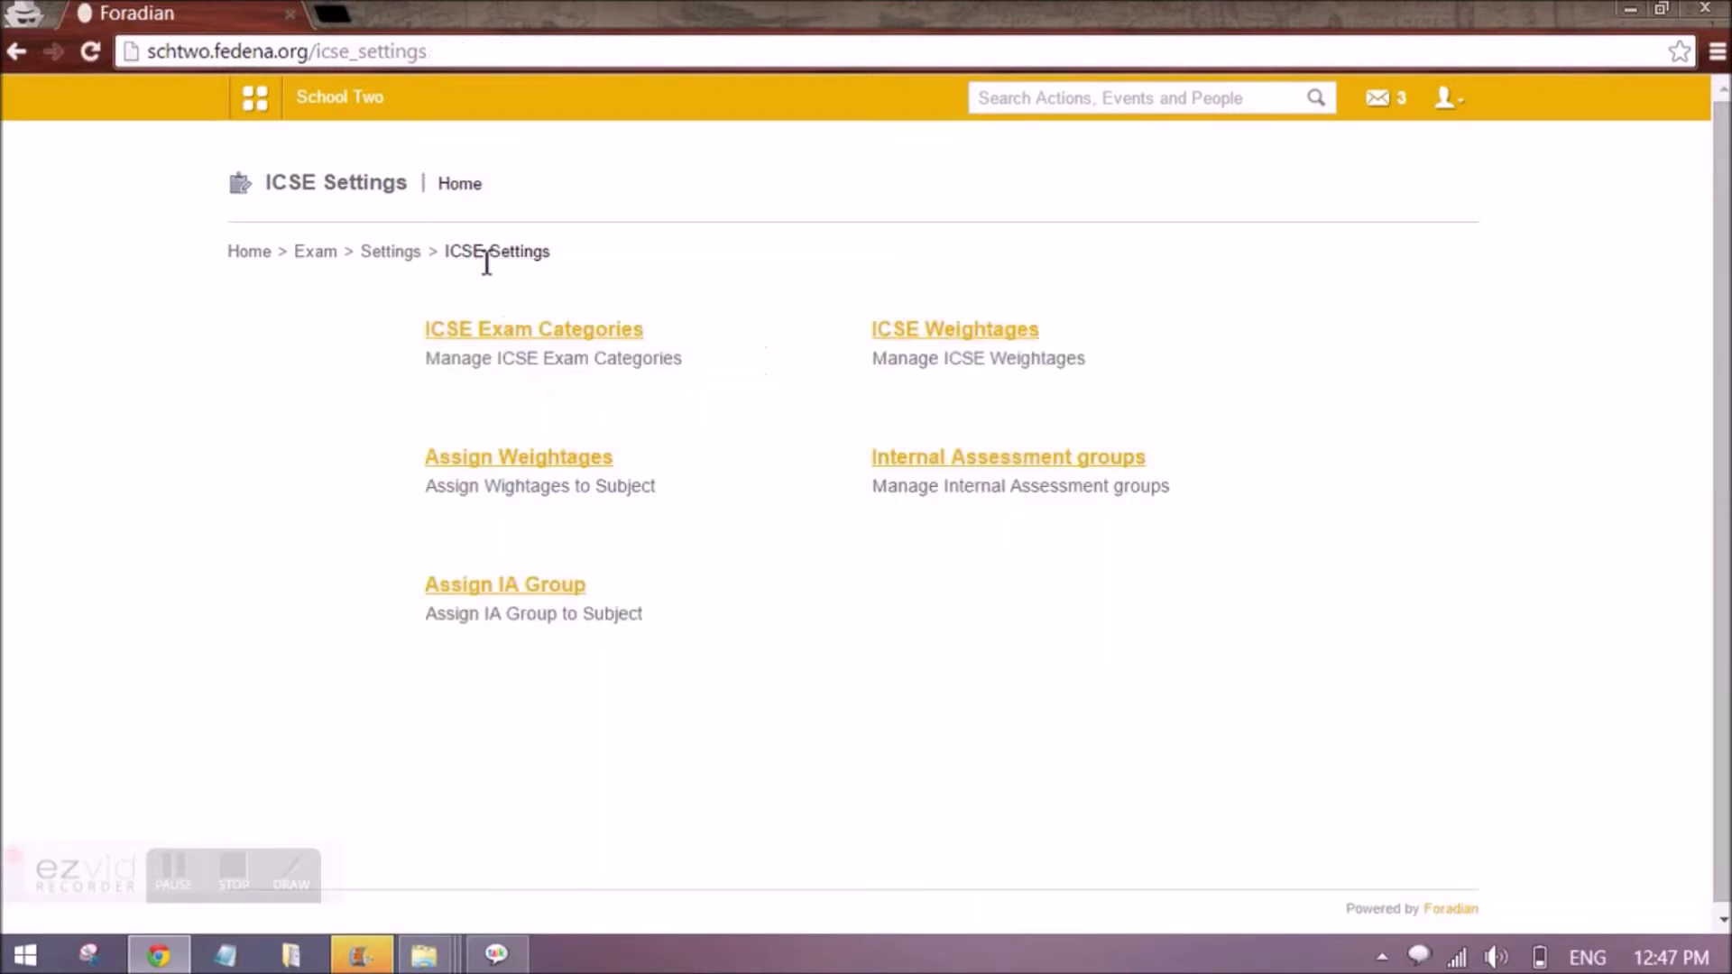
click(925, 467)
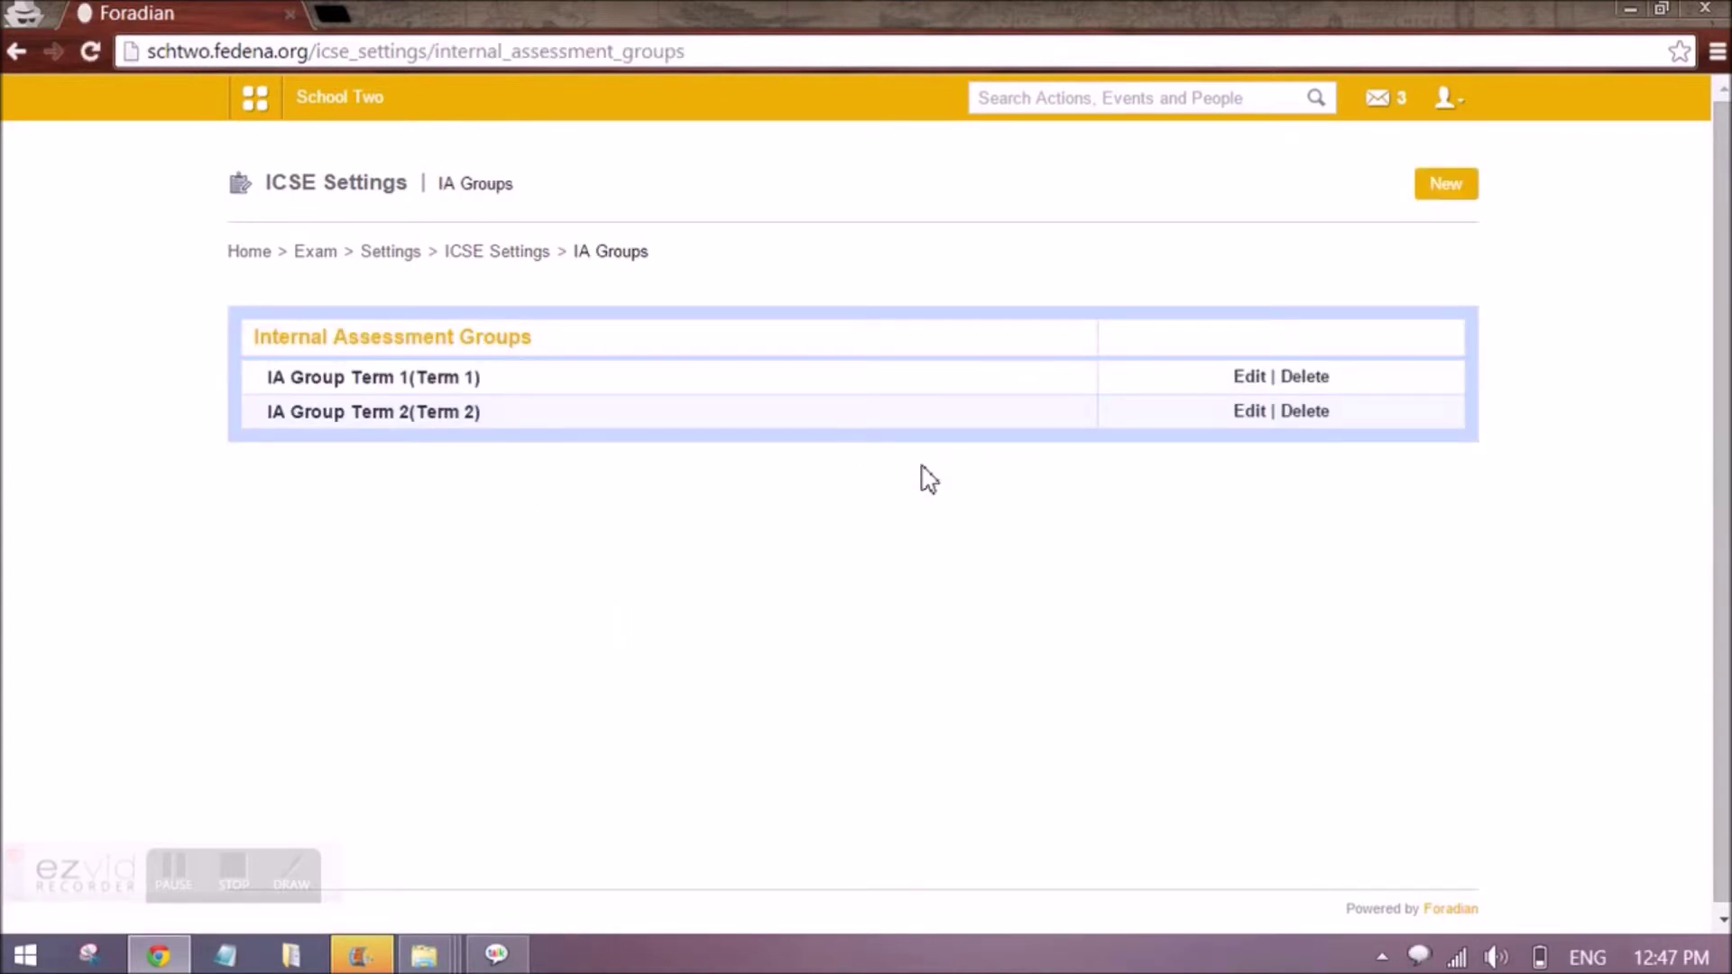
click(1251, 379)
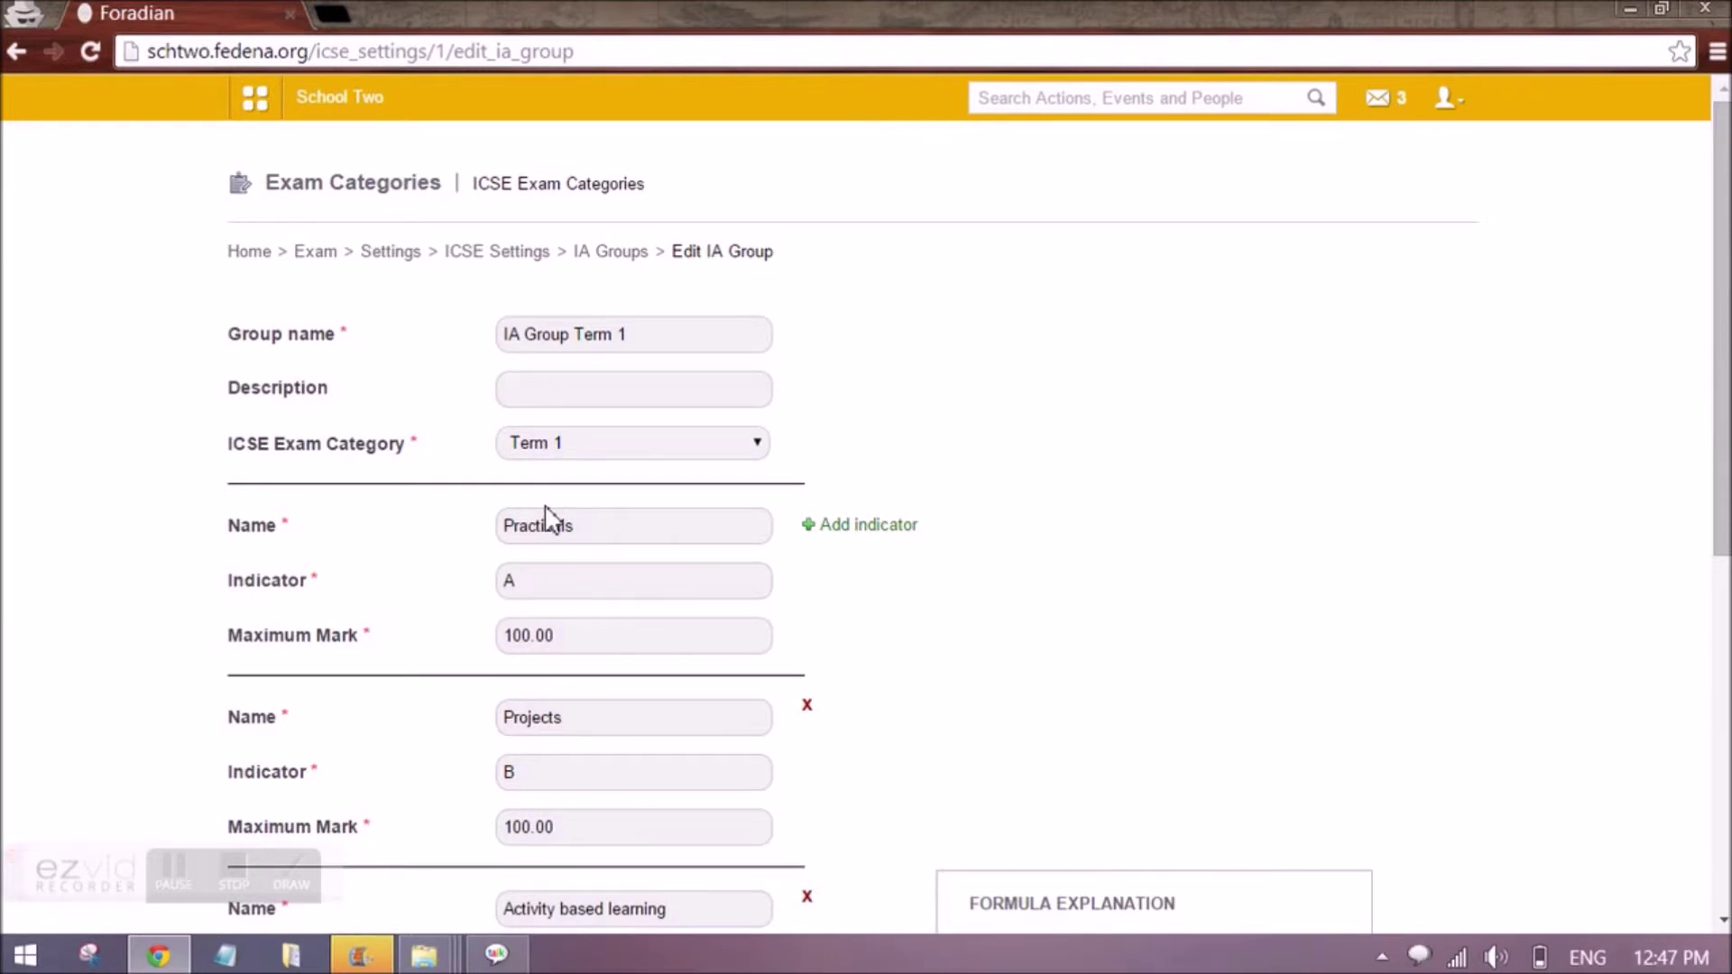
Try renaming the internal assessment group to IA Group Term 1_Maths.
double_click(511, 334)
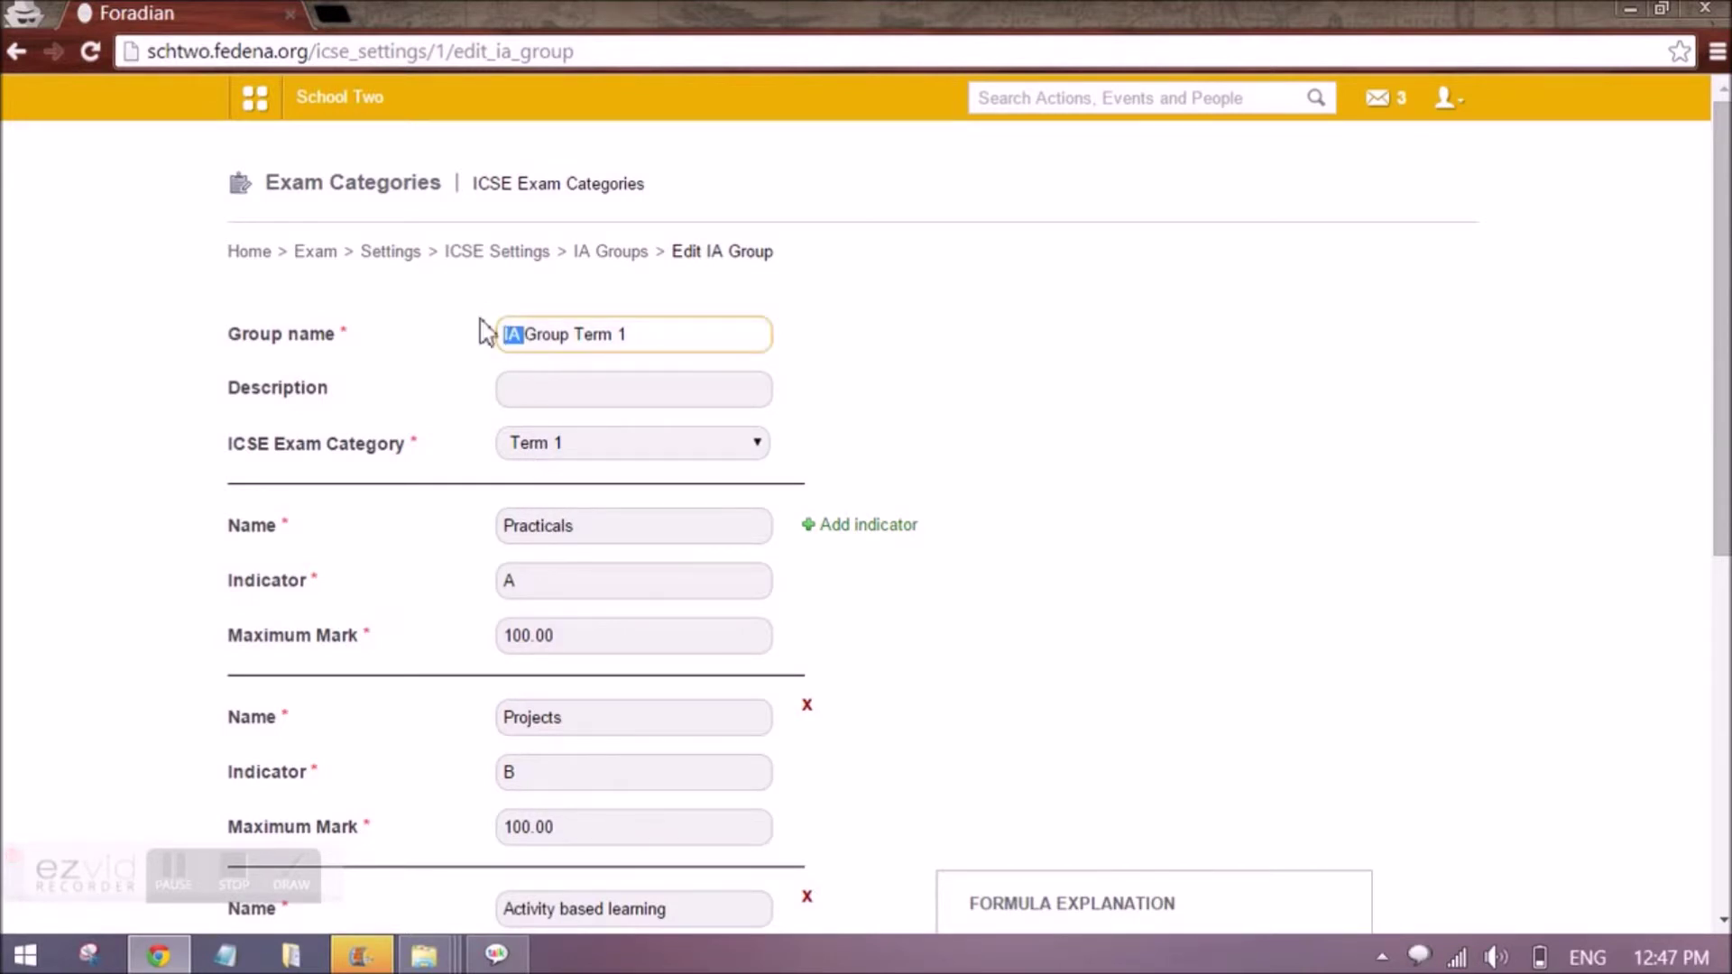
click(640, 334)
scroll(717, 392, down, 1)
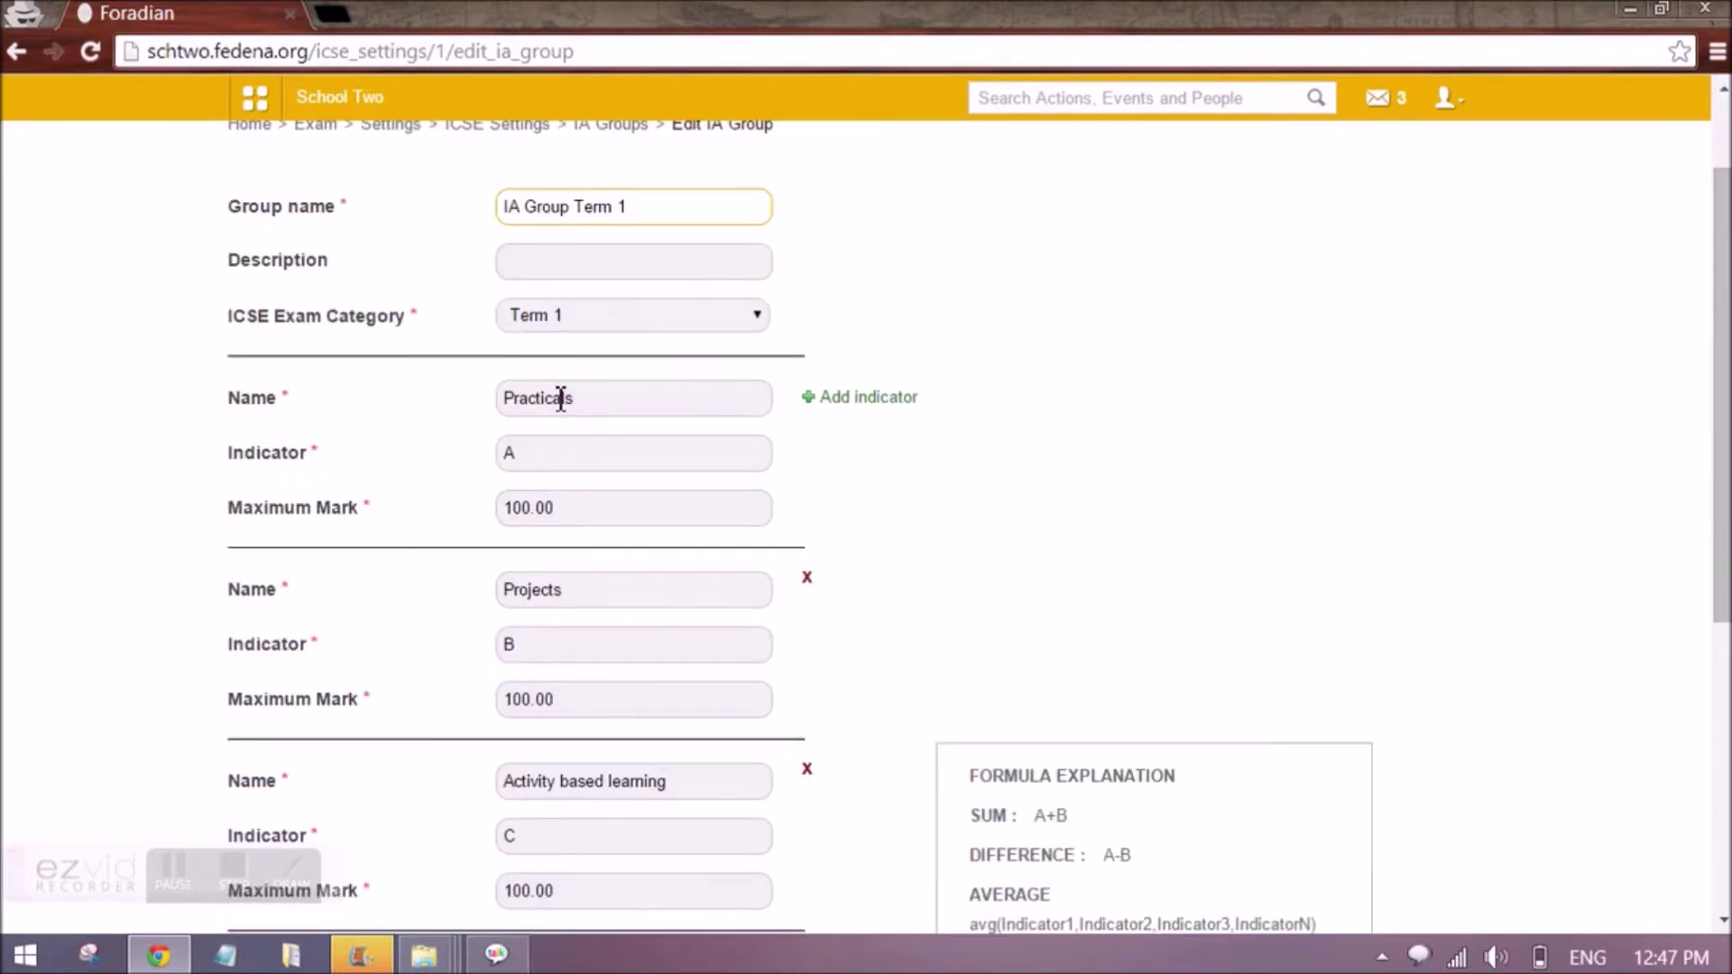
text(Maths)
Examine the group's indicator entries for Practicals, Projects and Activity based learning, including their indicator letters and maximum marks.
scroll(560, 445, down, 1)
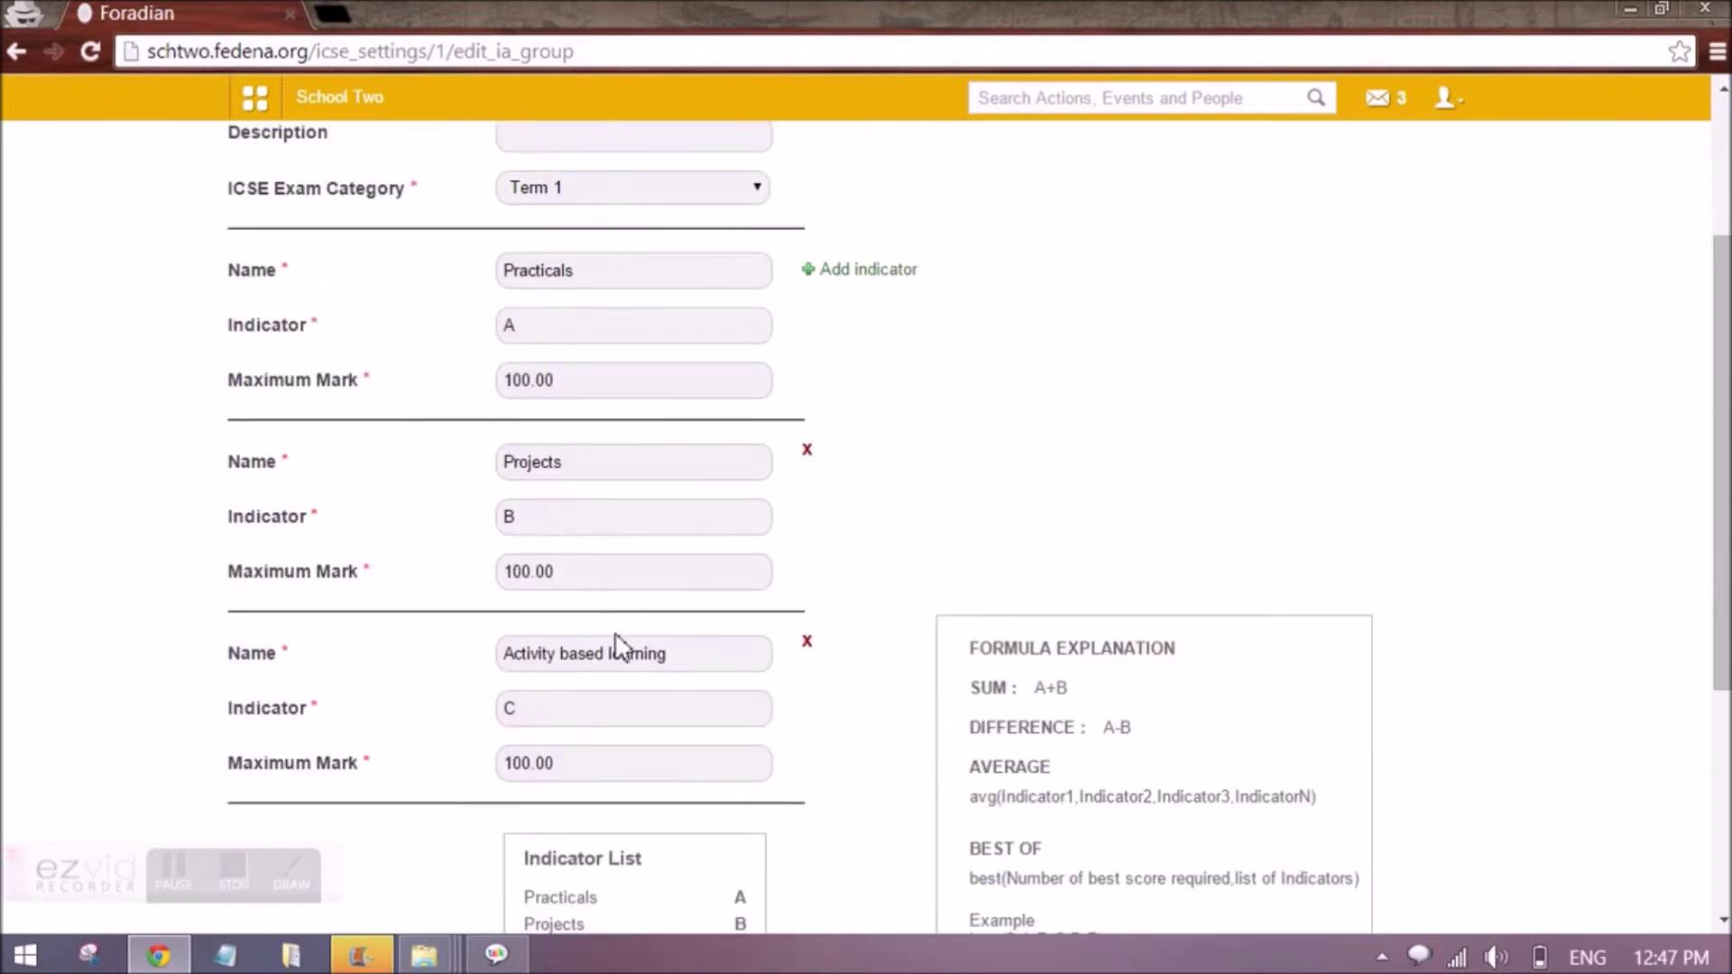
scroll(620, 645, up, 2)
scroll(533, 544, down, 2)
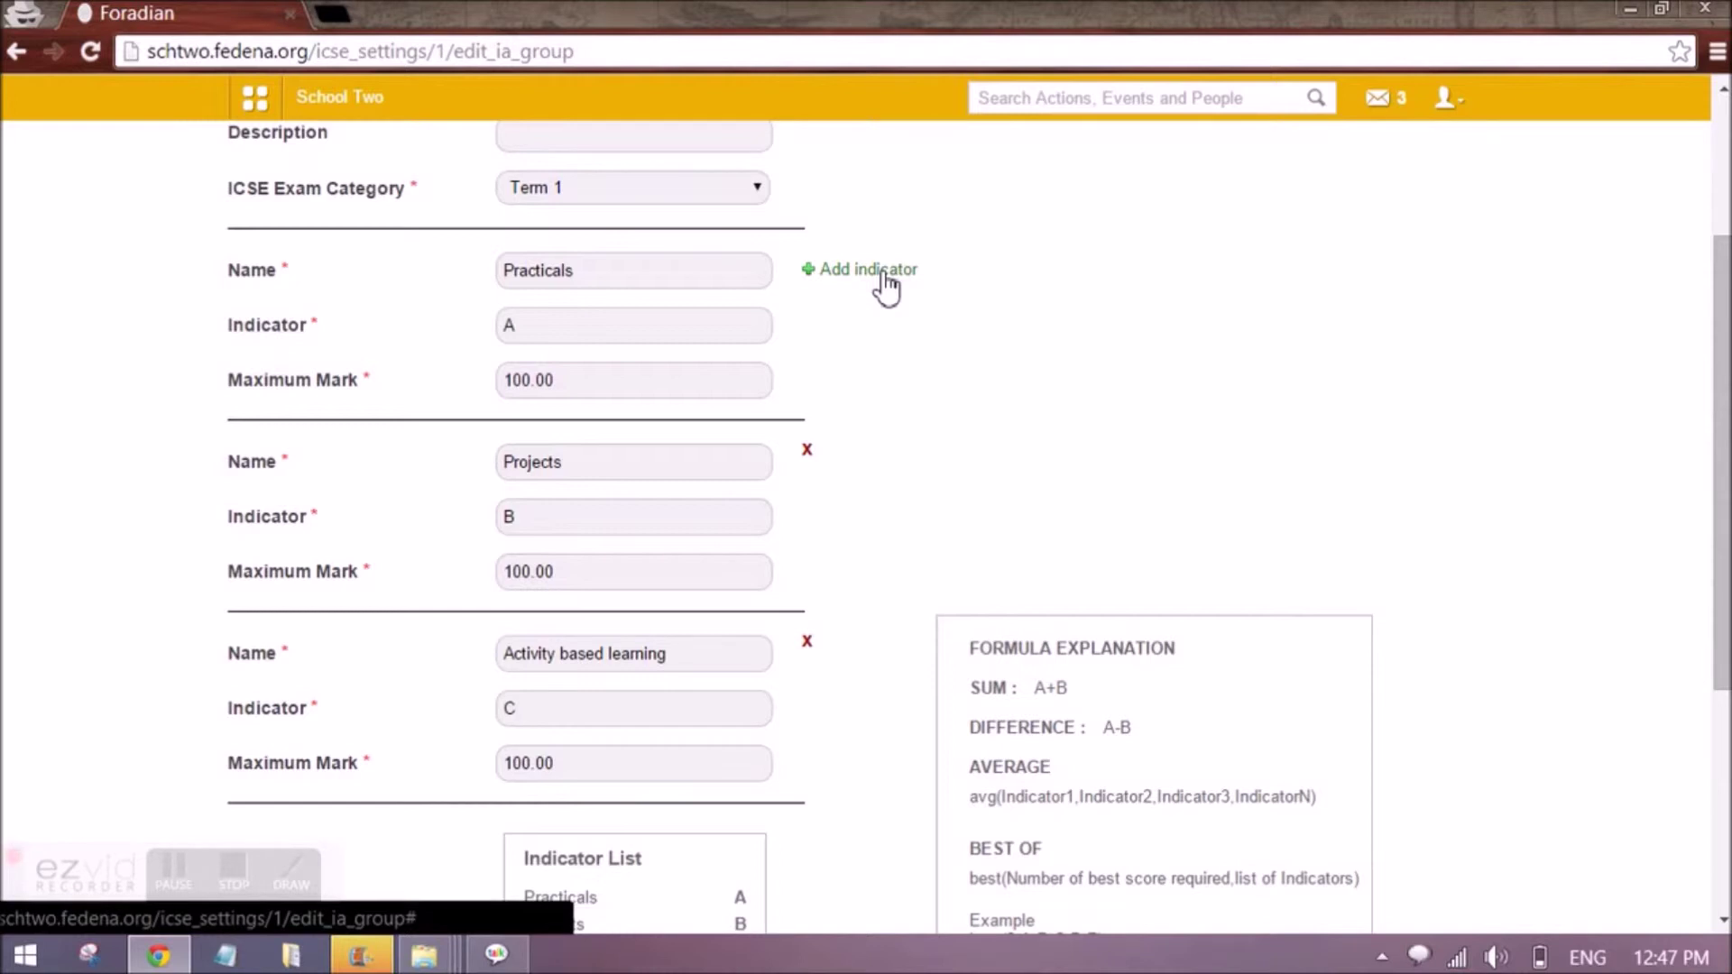
scroll(875, 298, up, 2)
click(528, 390)
double_click(528, 389)
click(534, 447)
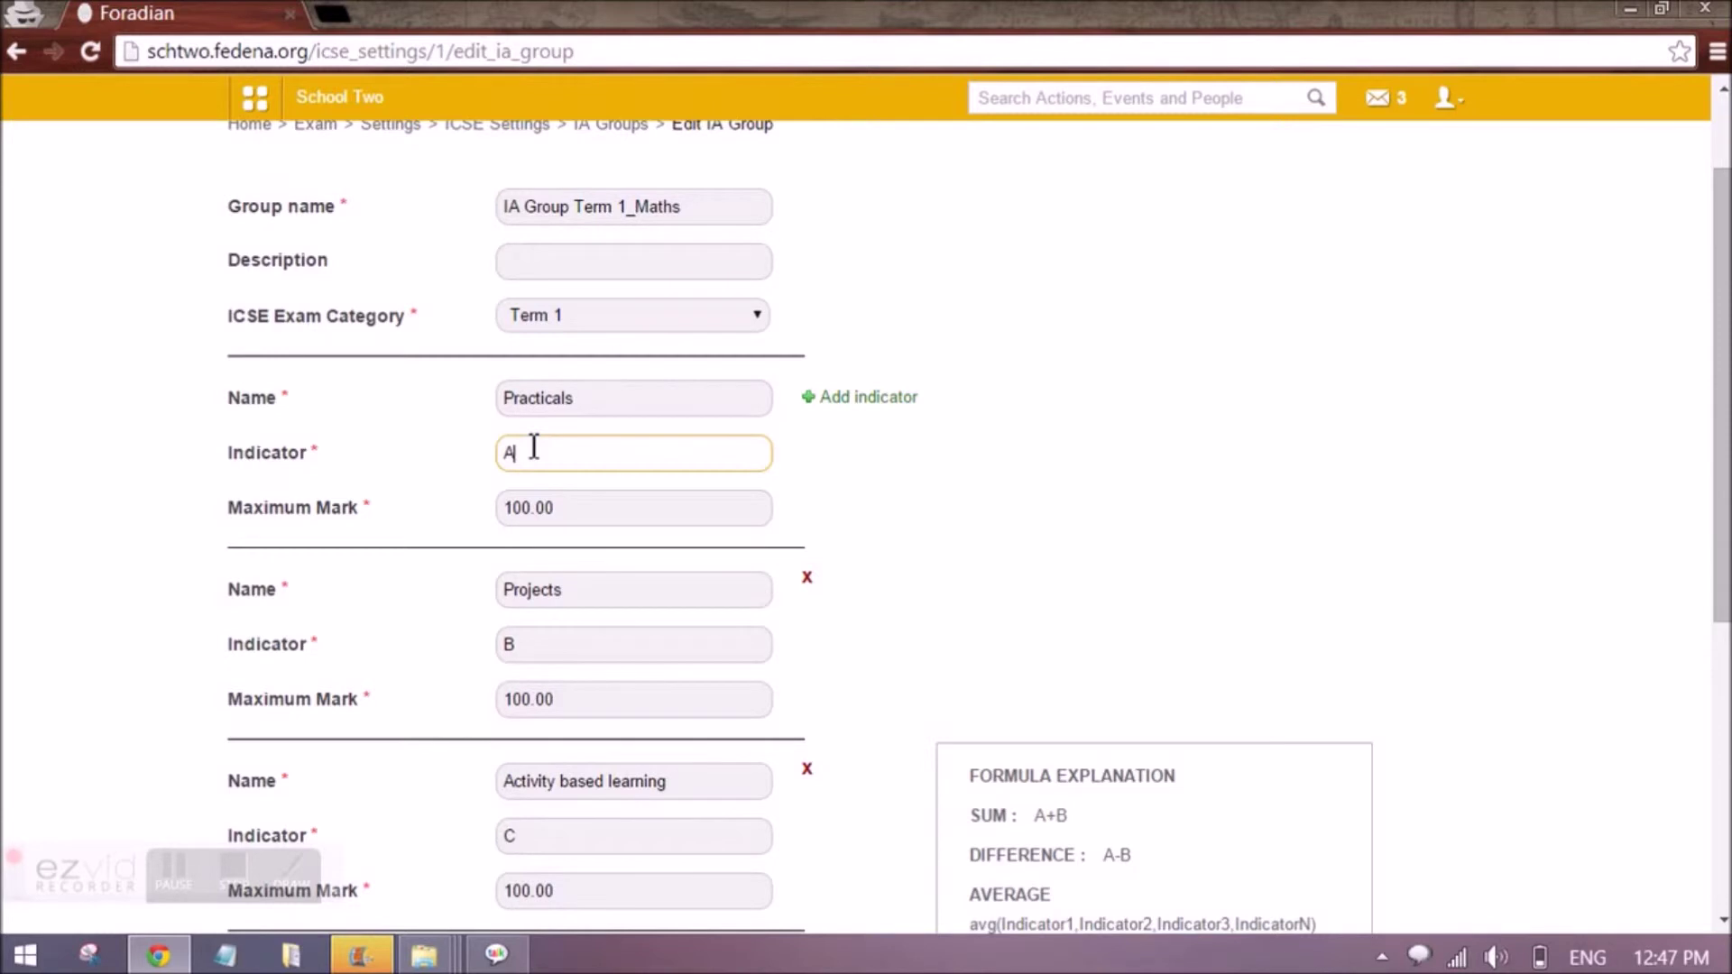
scroll(532, 451, down, 1)
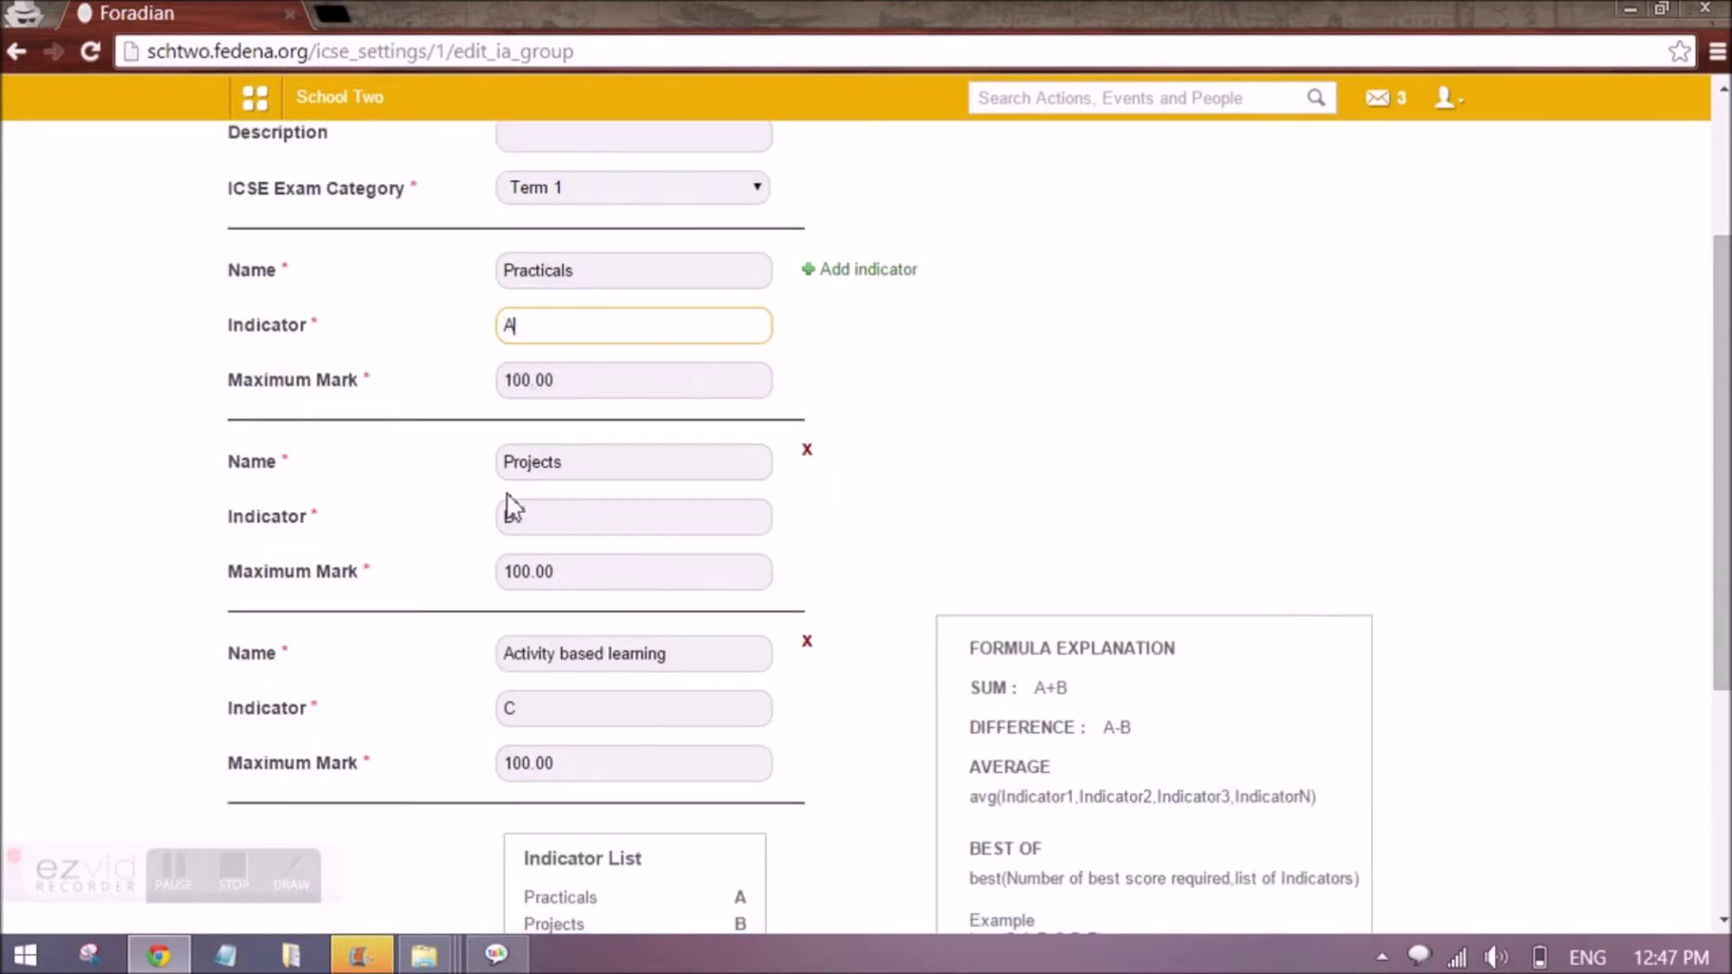
Examine the group's indicator formula against the indicator list and the formula explanation, leaving the formula unedited.
scroll(530, 707, down, 3)
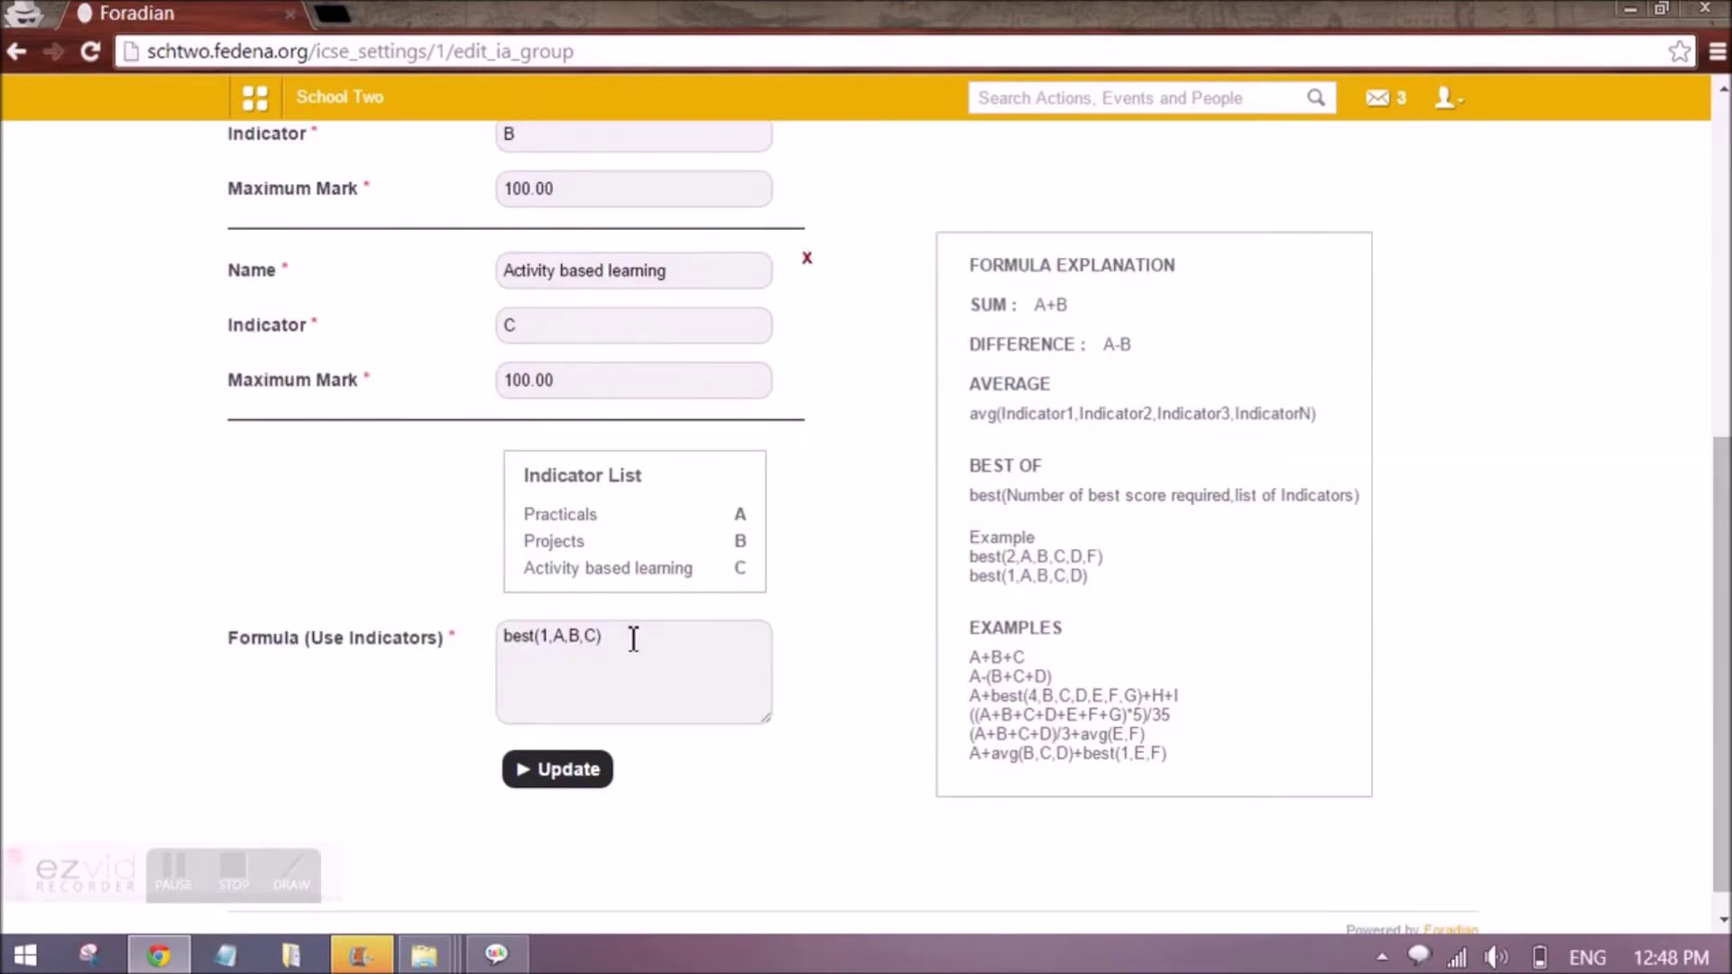
scroll(633, 638, up, 5)
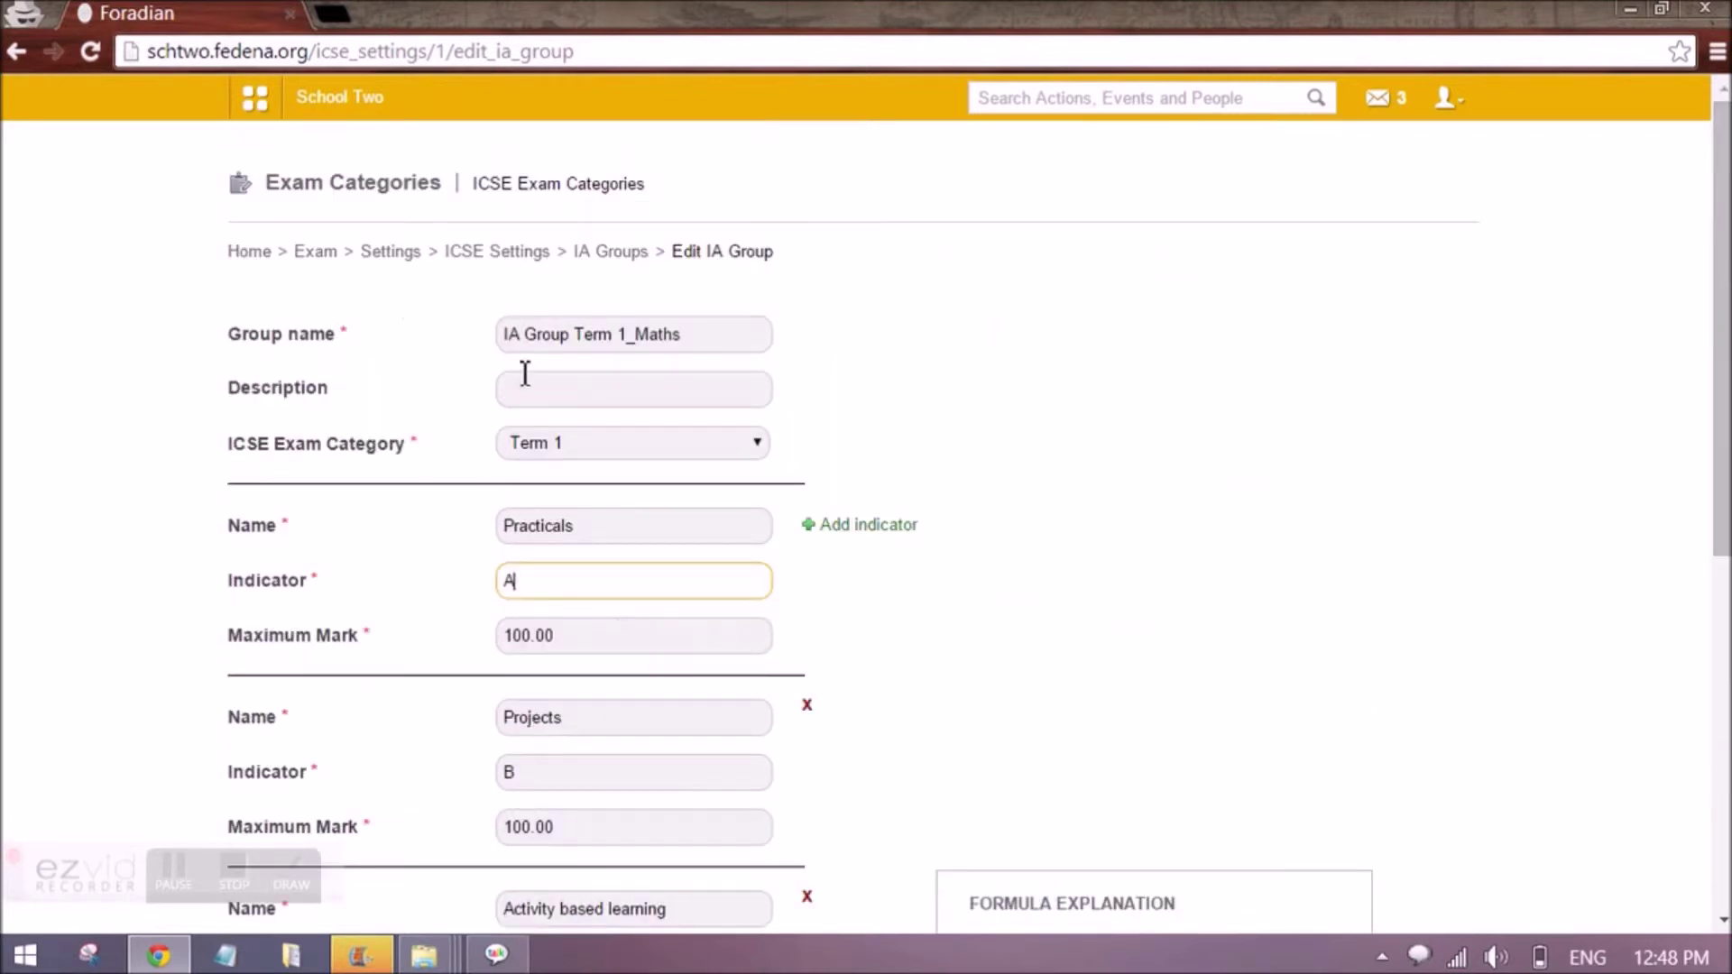
scroll(607, 382, down, 5)
drag(620, 625, 498, 605)
click(582, 623)
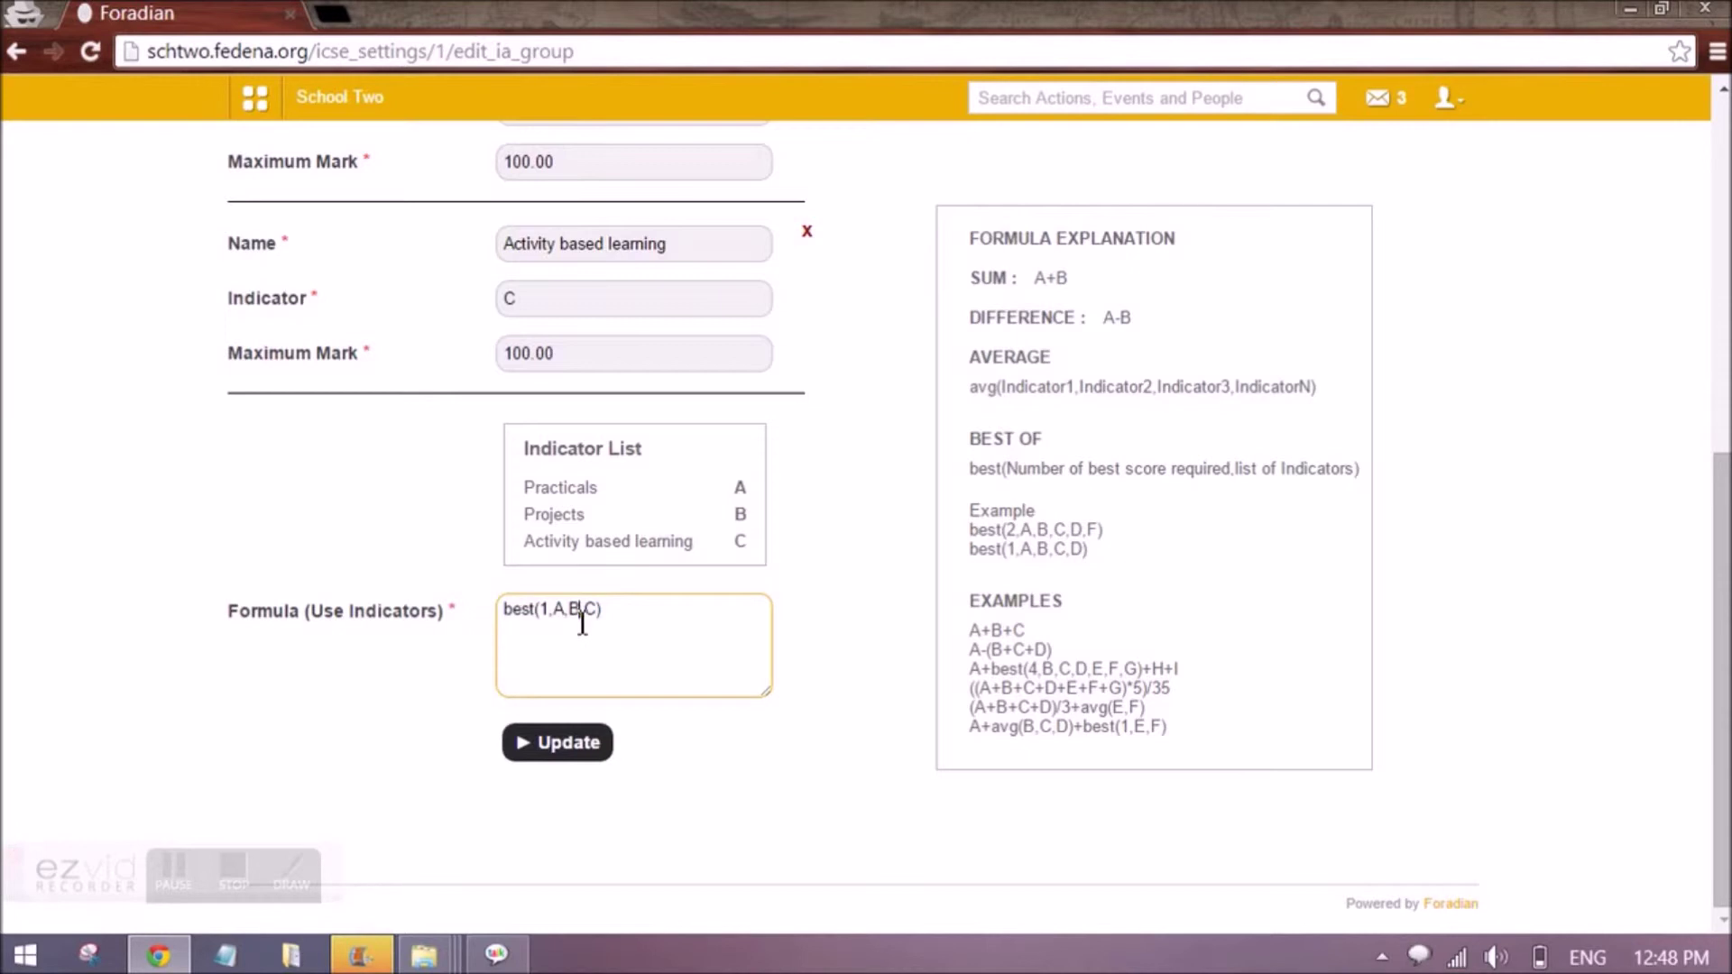
scroll(653, 607, up, 4)
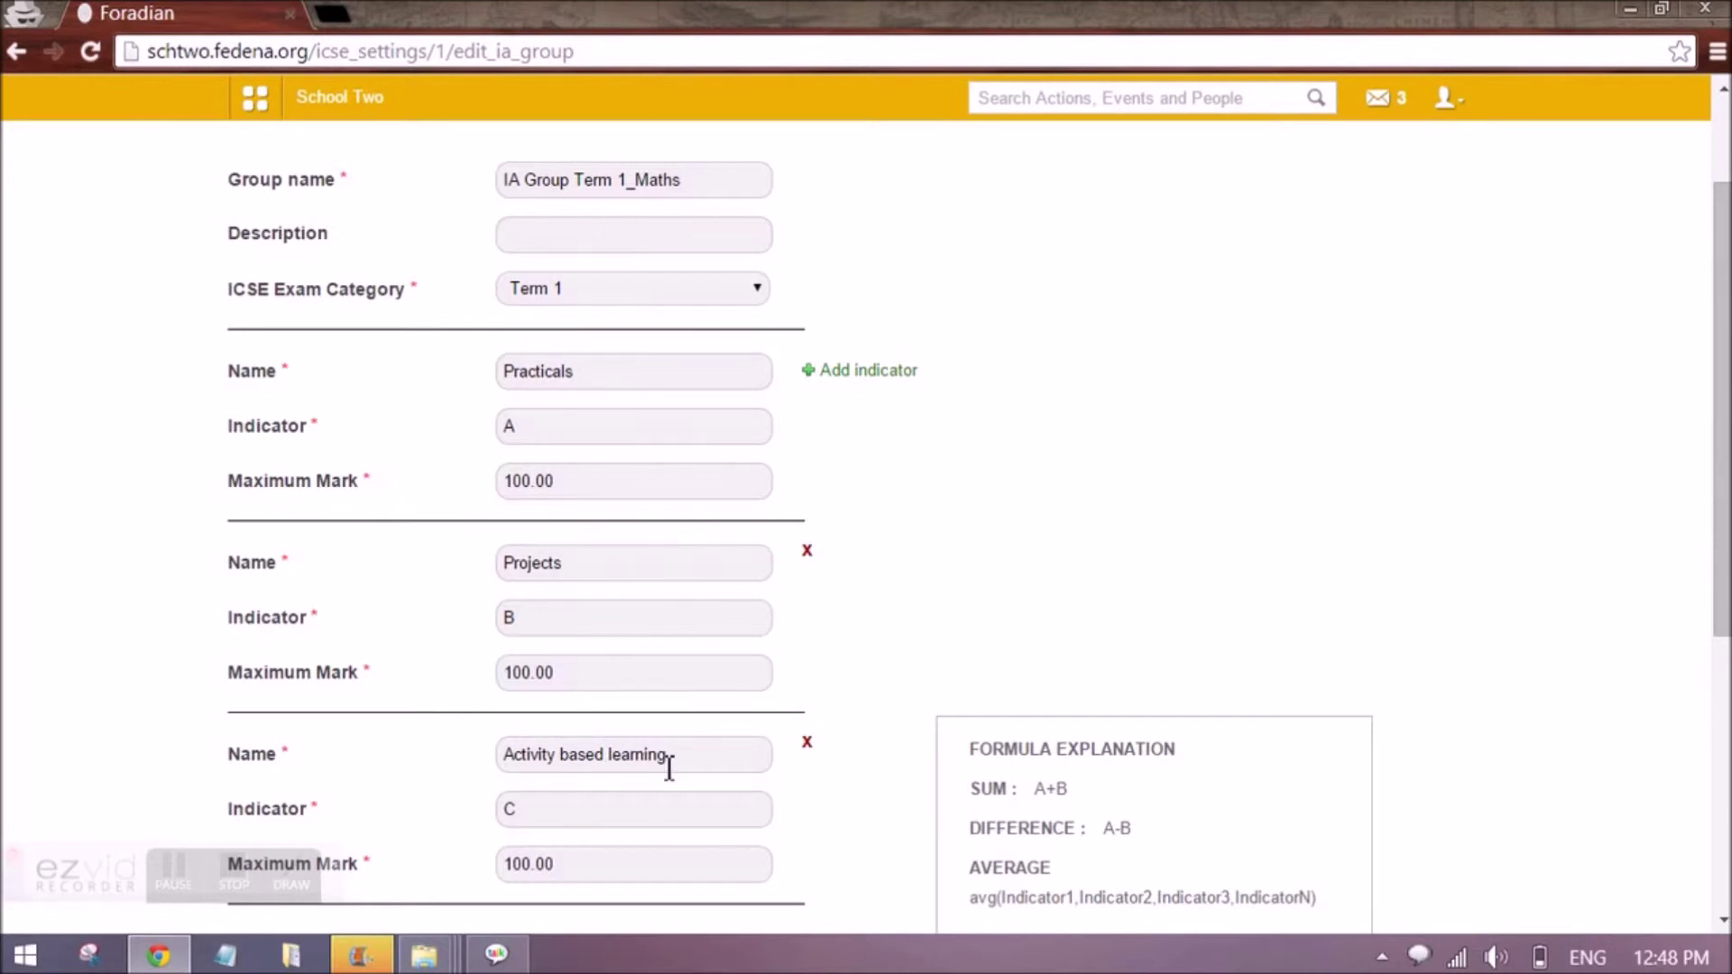
scroll(669, 767, down, 4)
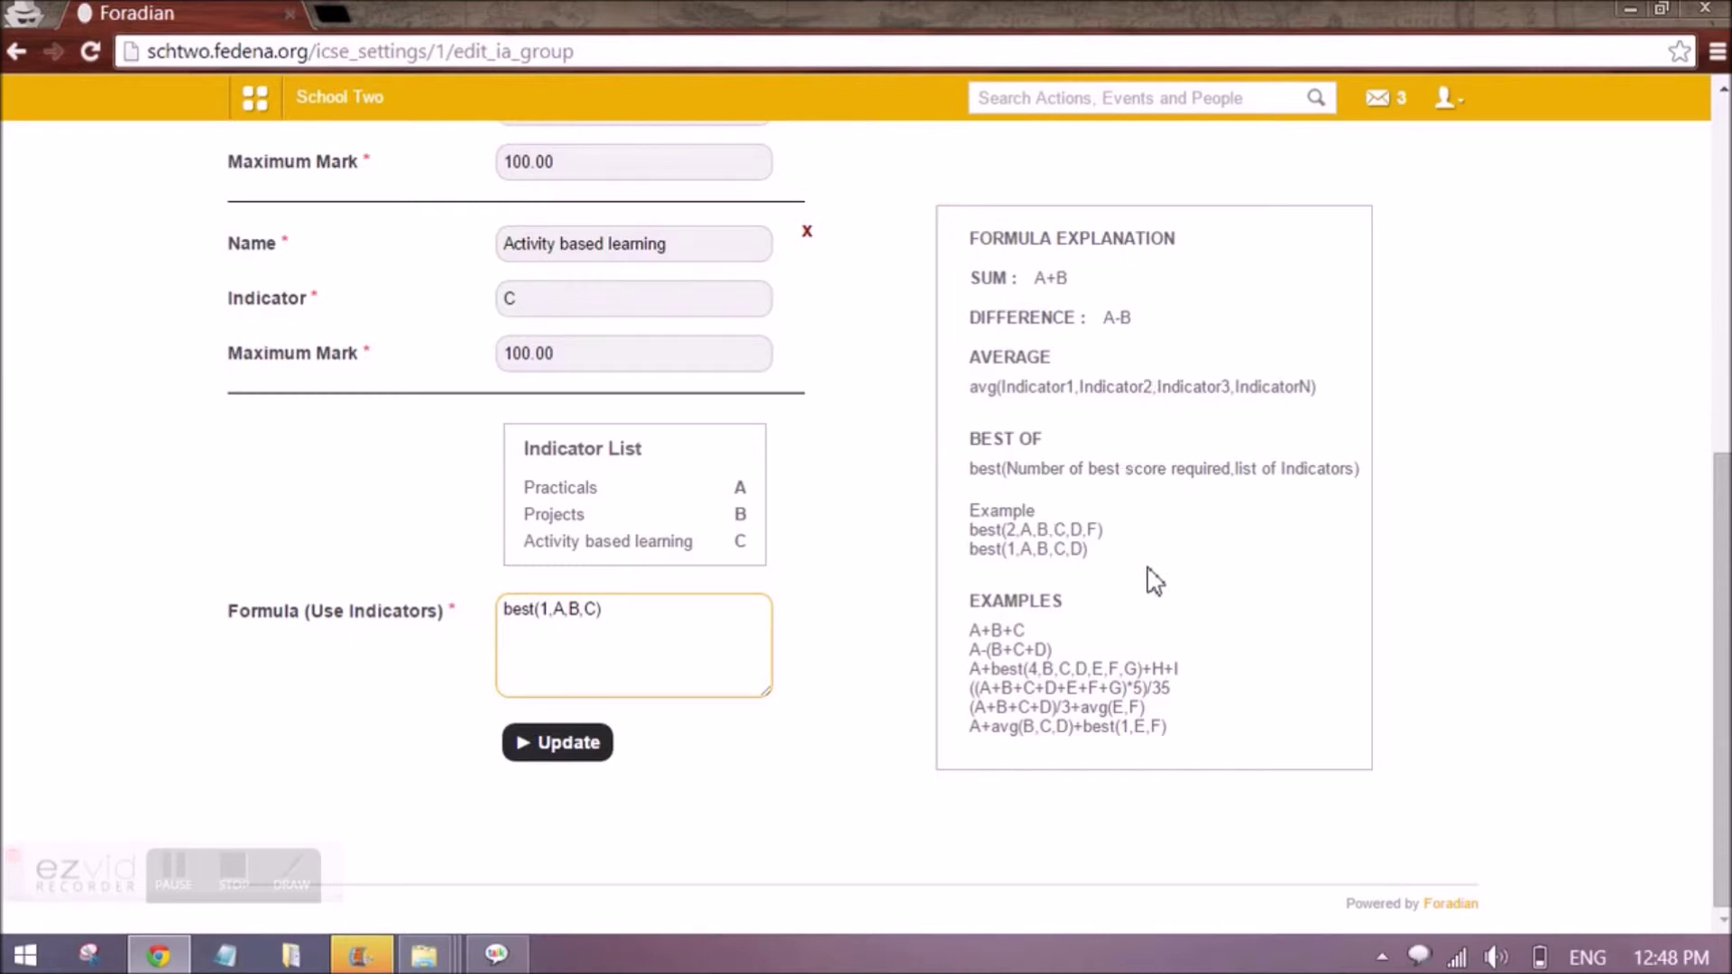
drag(629, 611, 545, 640)
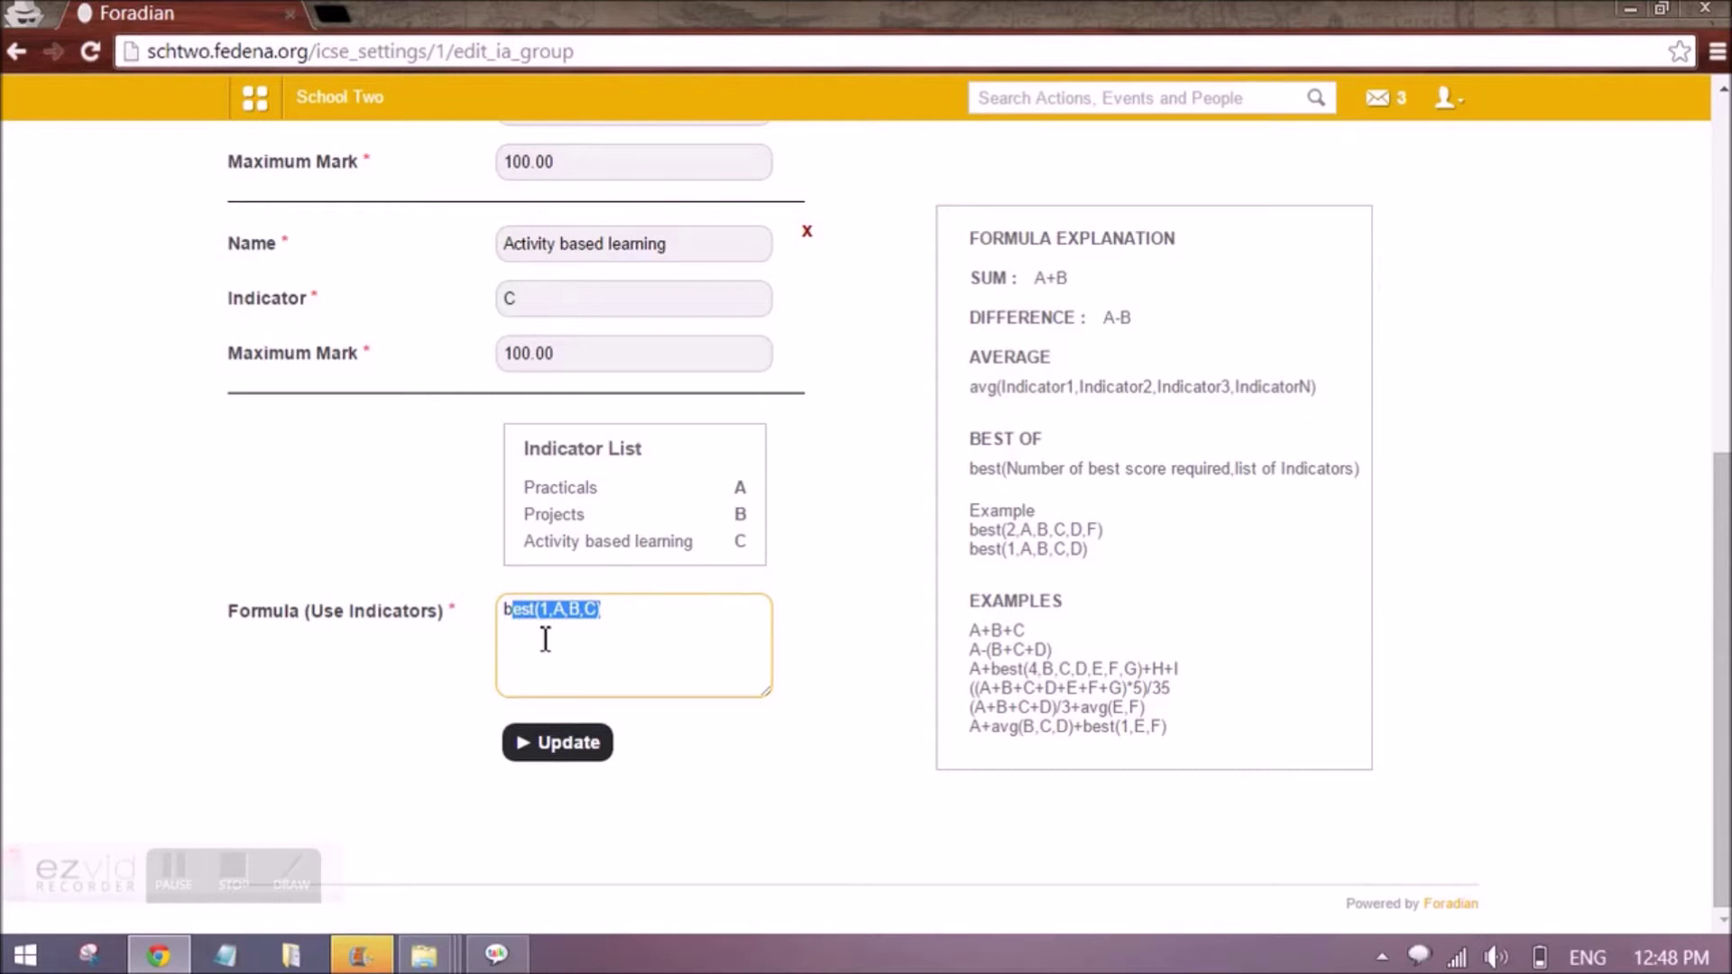
click(546, 639)
drag(627, 611, 509, 597)
click(573, 648)
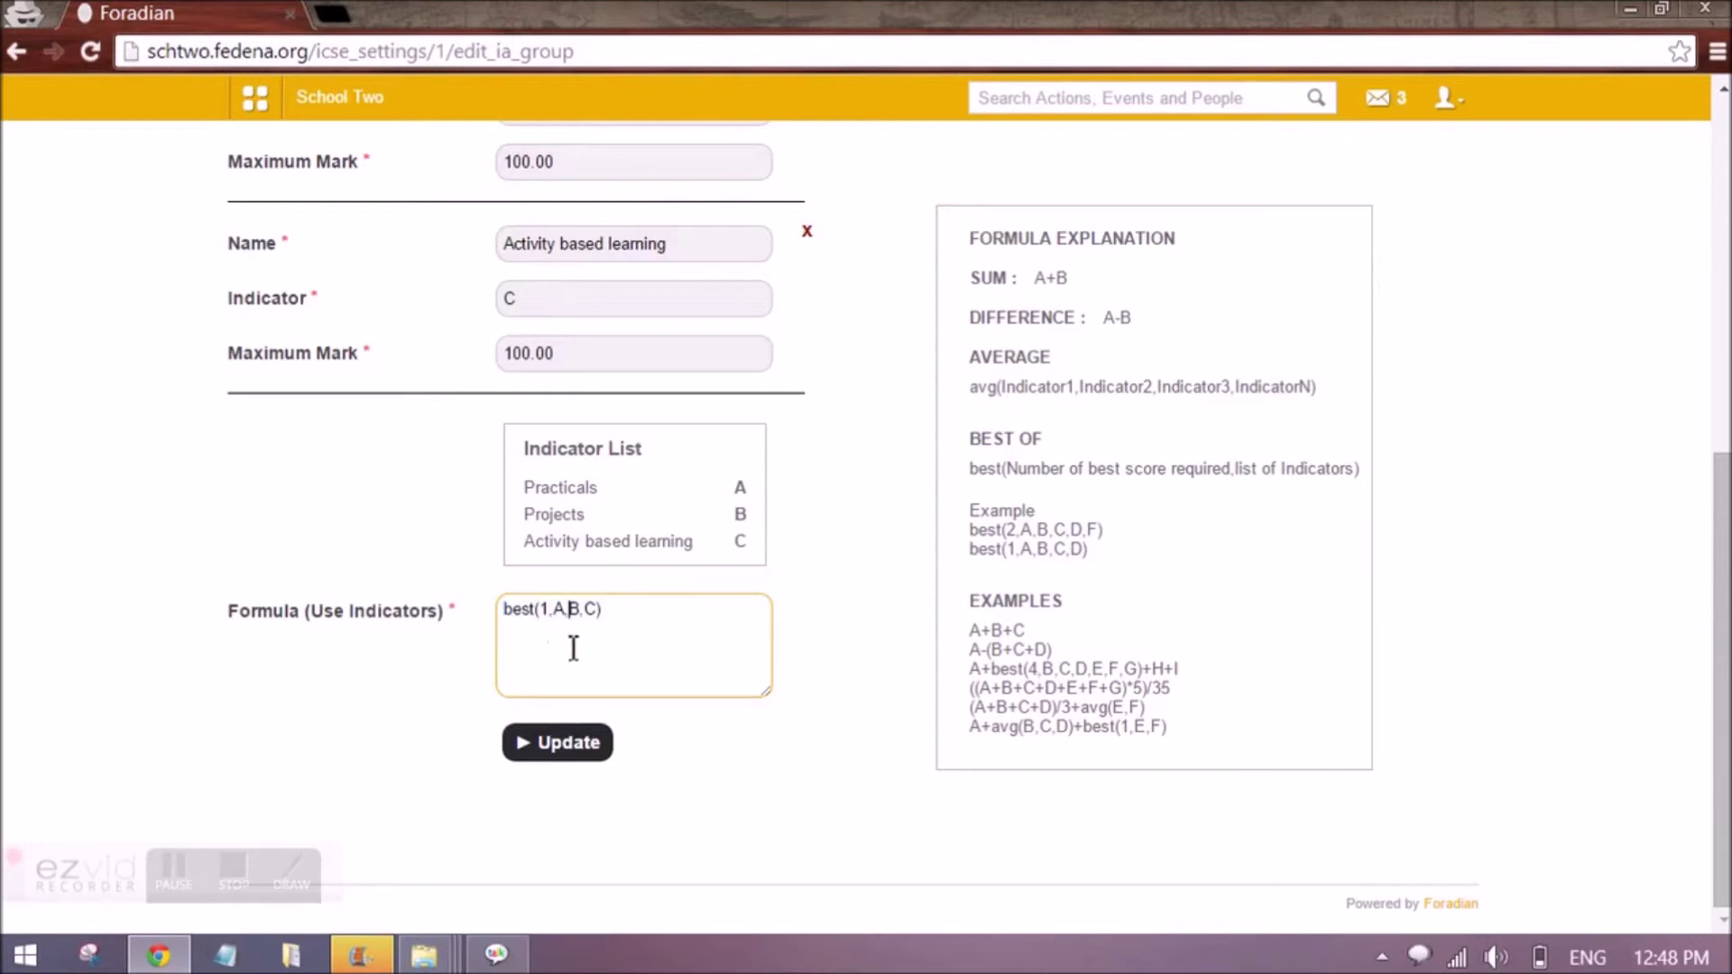
Return to the internal assessment groups without saving the new group name, and reopen the Term 1 group to check its entries.
scroll(573, 648, up, 7)
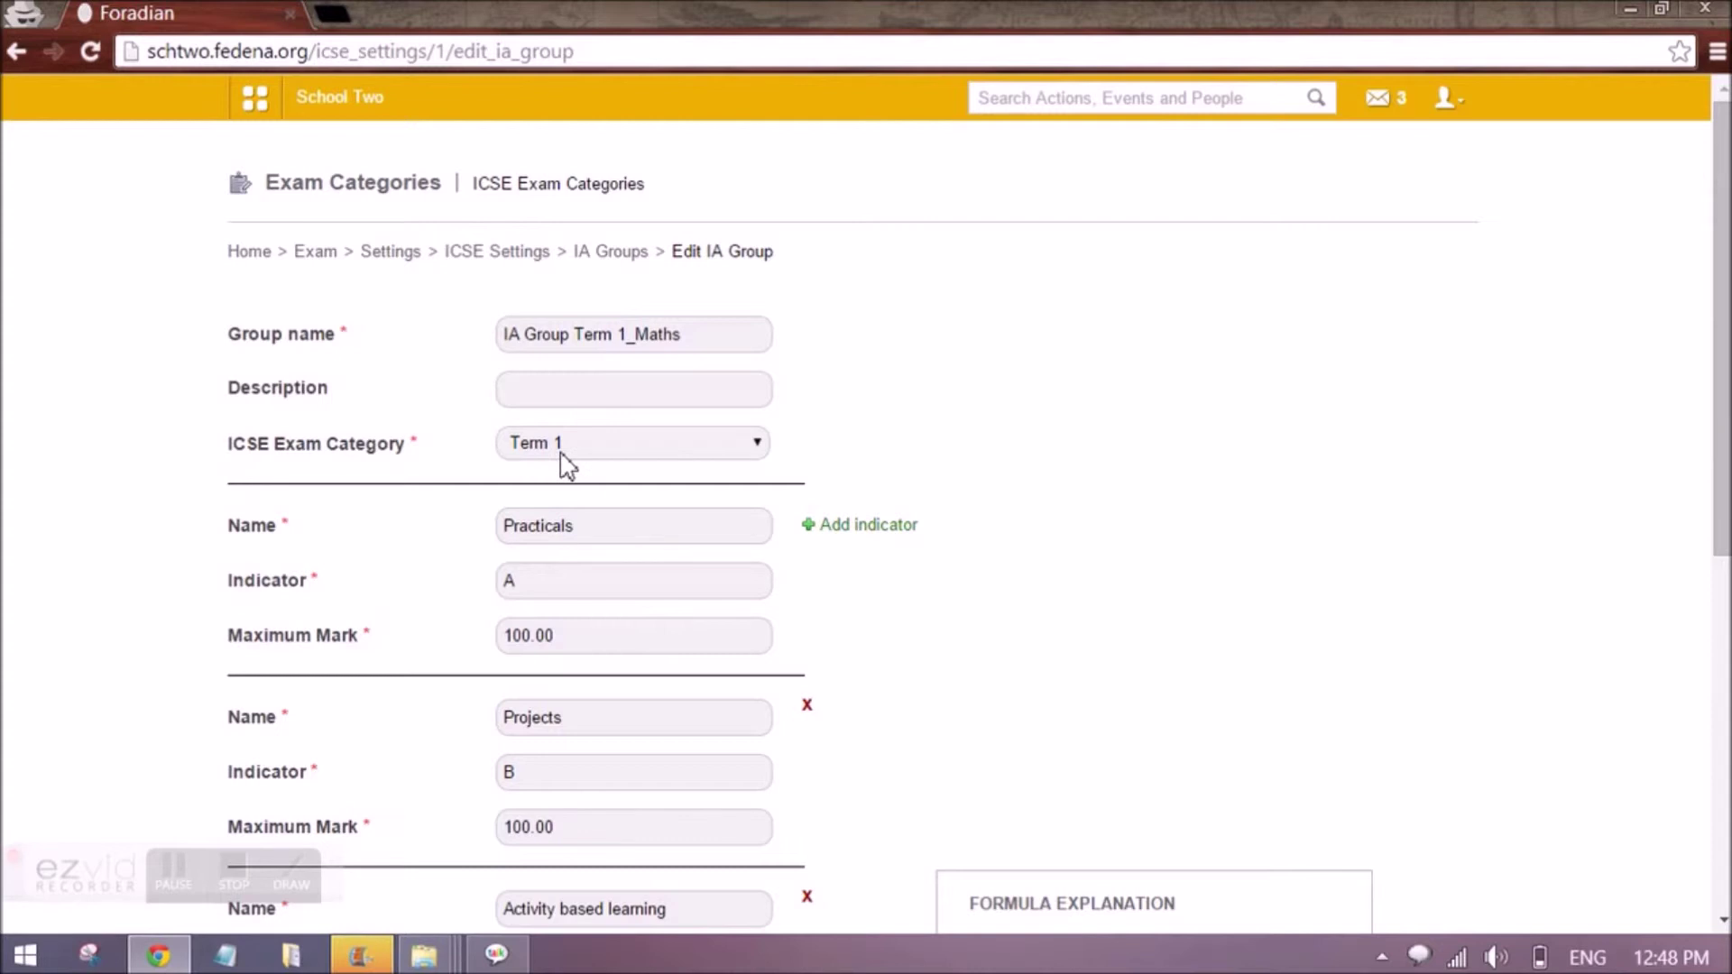
click(613, 256)
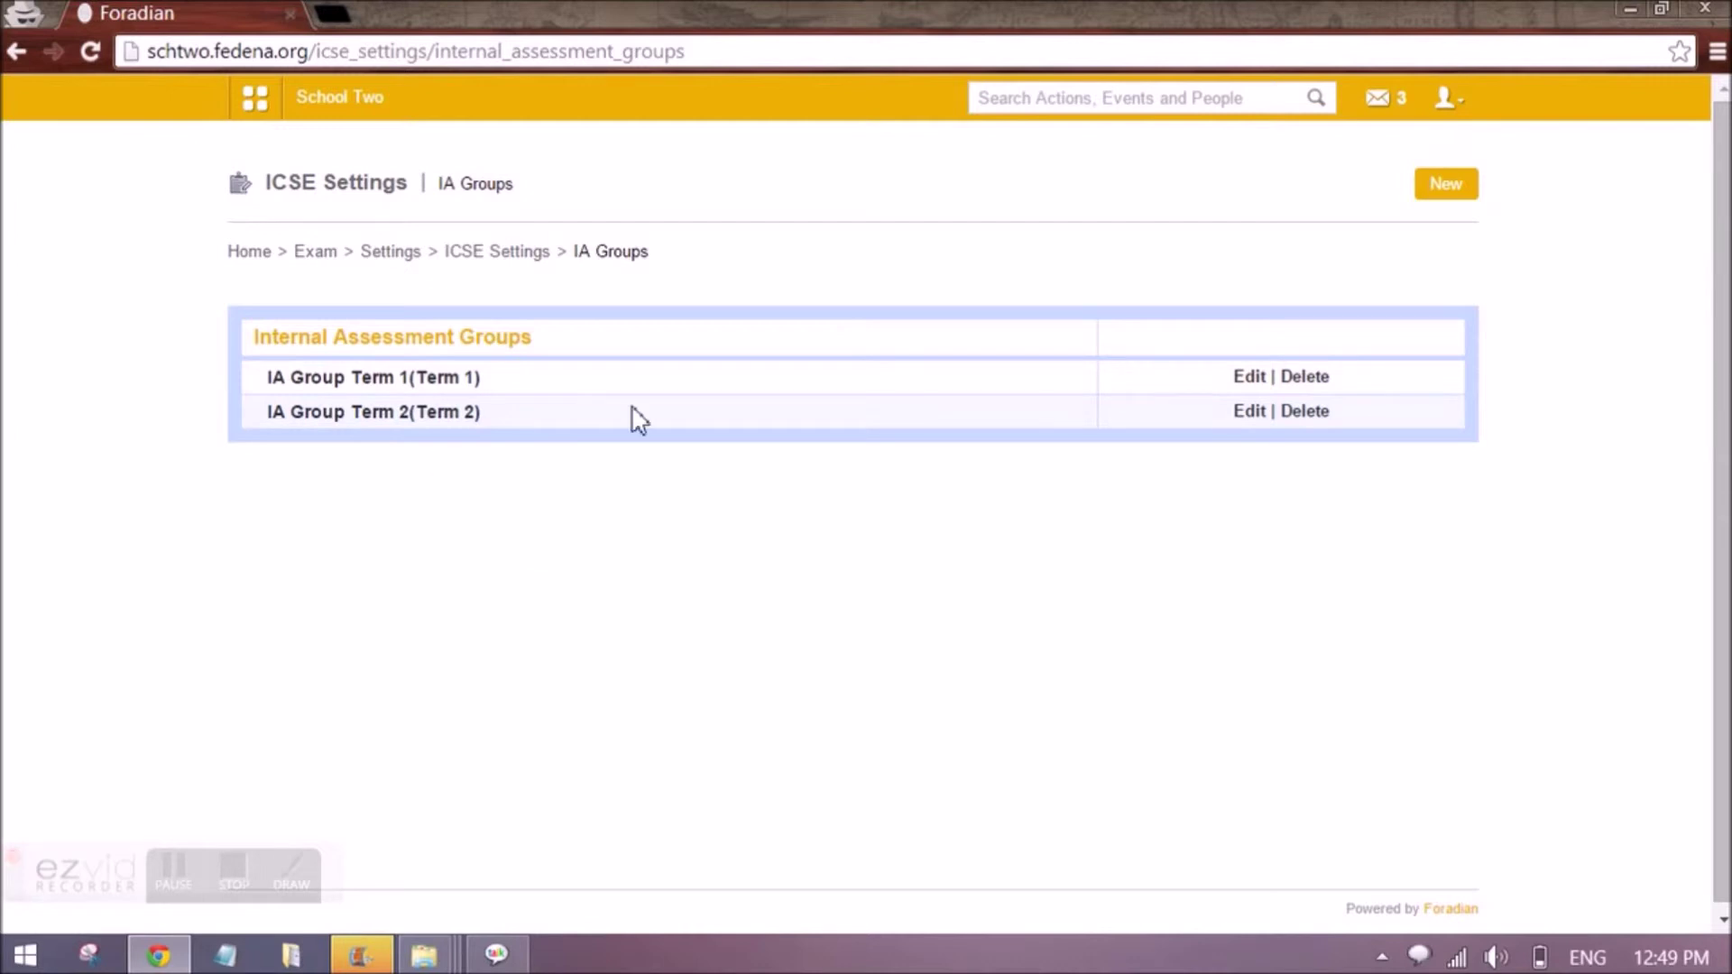
click(1251, 378)
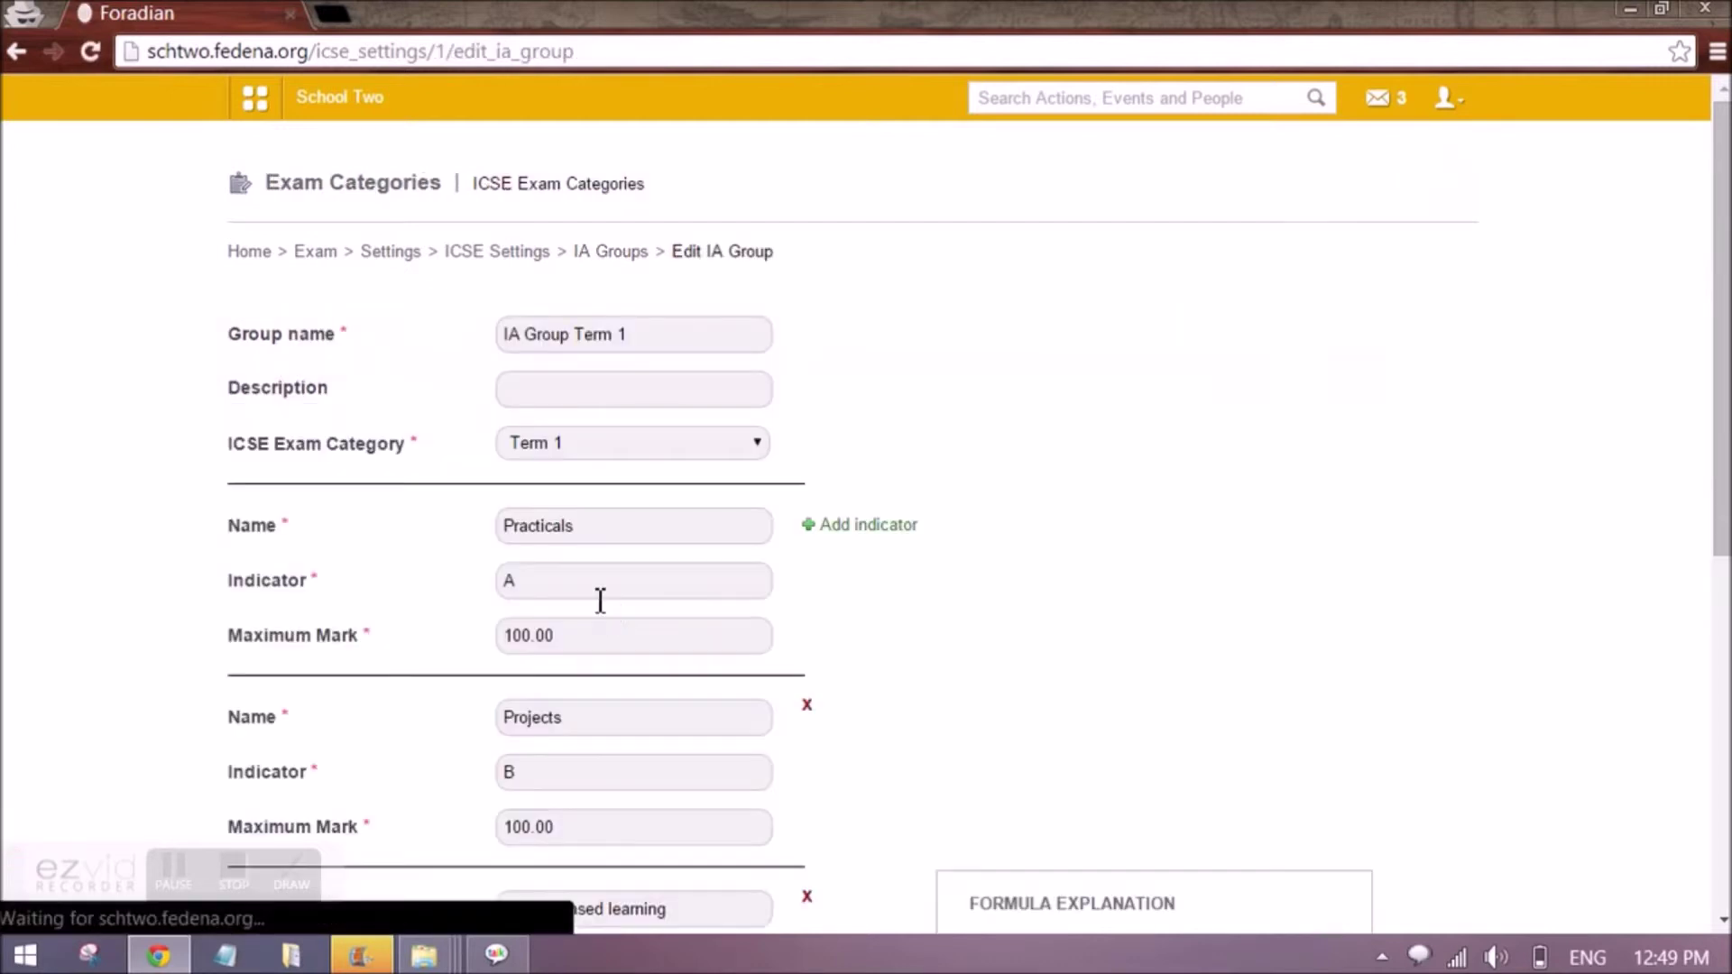
scroll(545, 557, down, 3)
scroll(544, 568, up, 3)
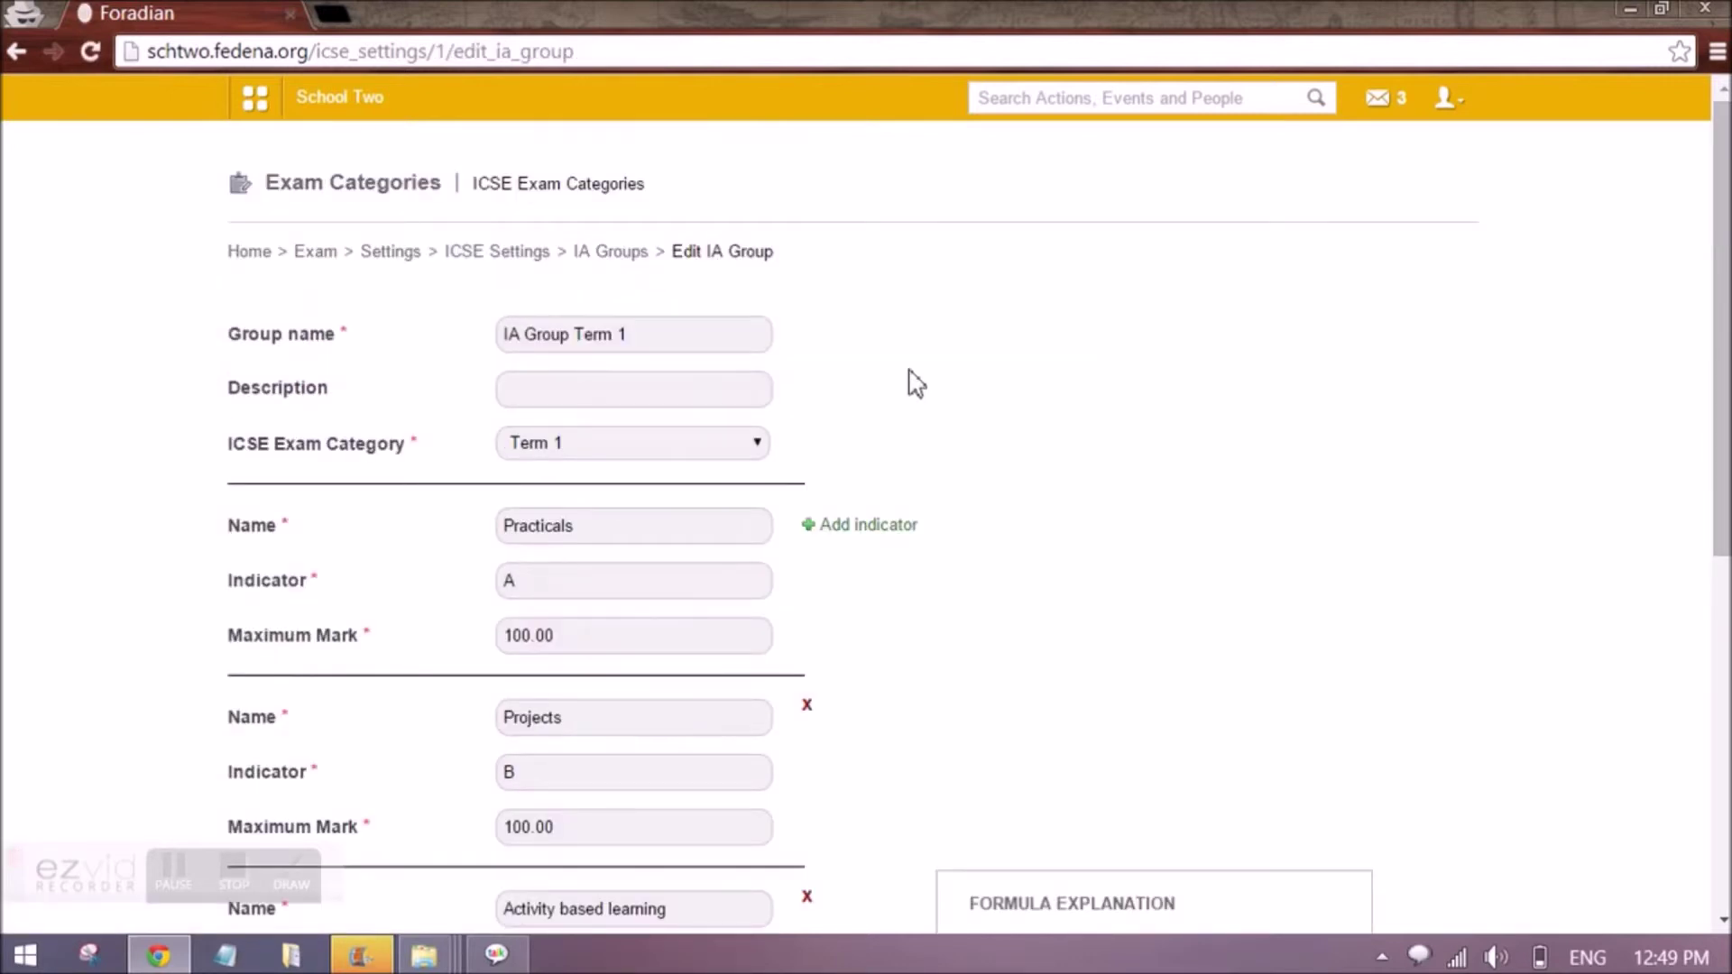
Check which internal assessment groups are assigned to English I in the Standard 1 course, and review the available subjects.
key(alt+Left)
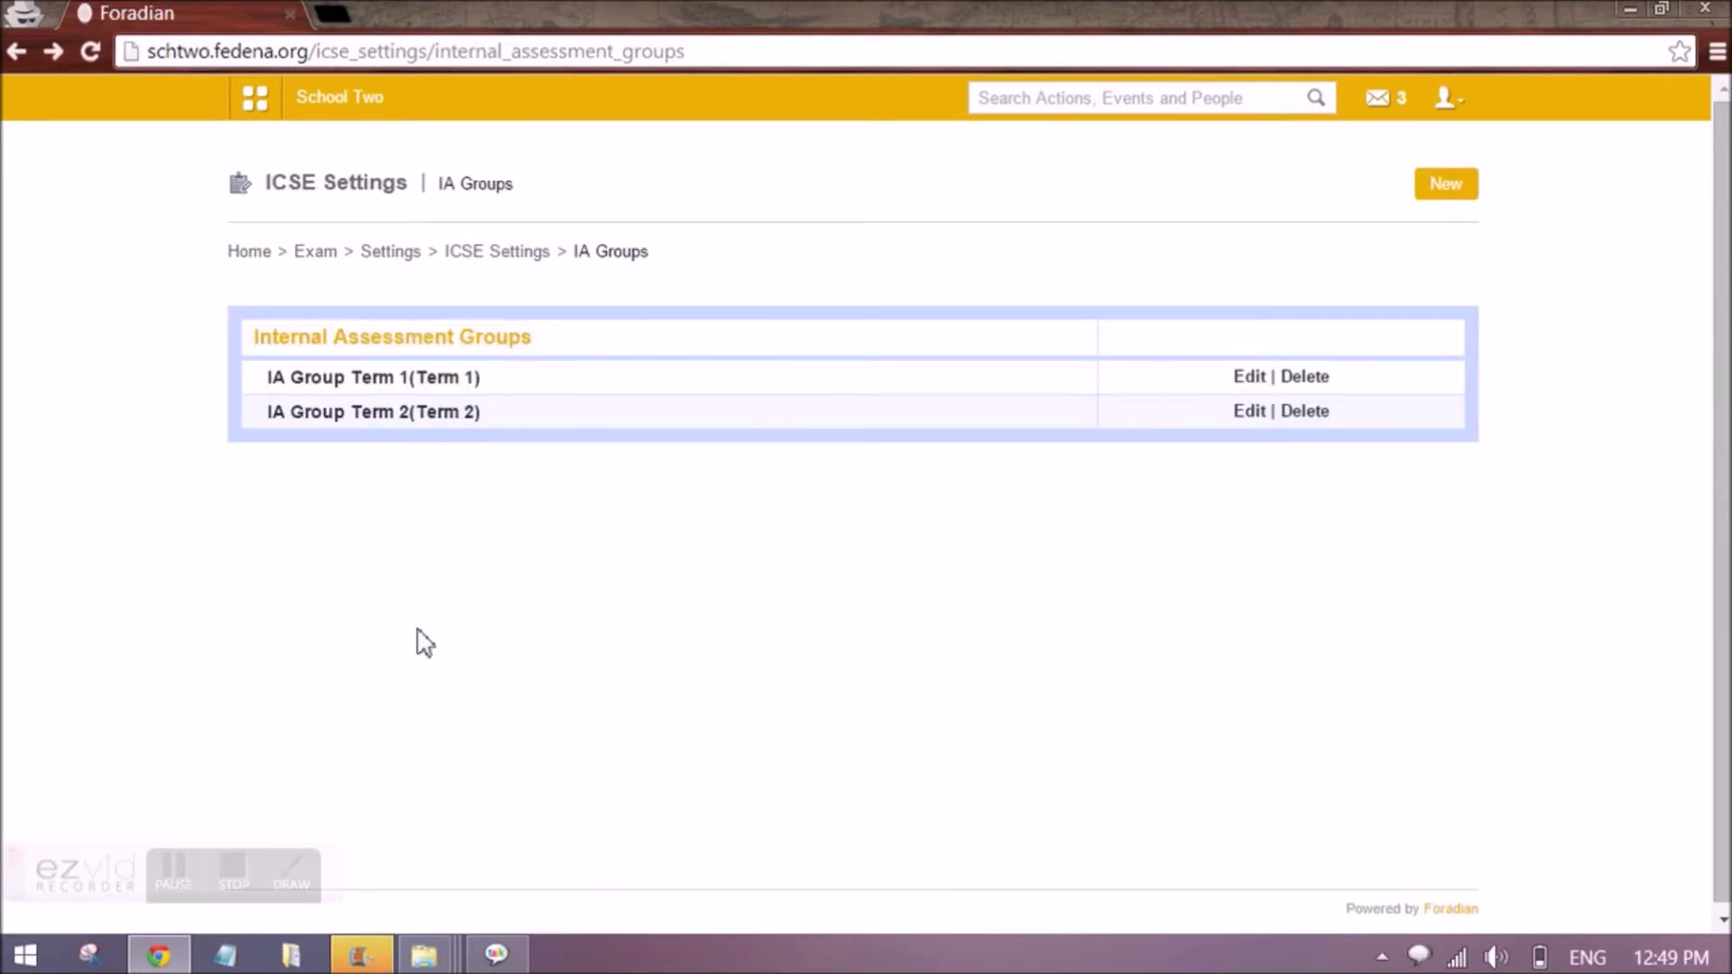
click(499, 253)
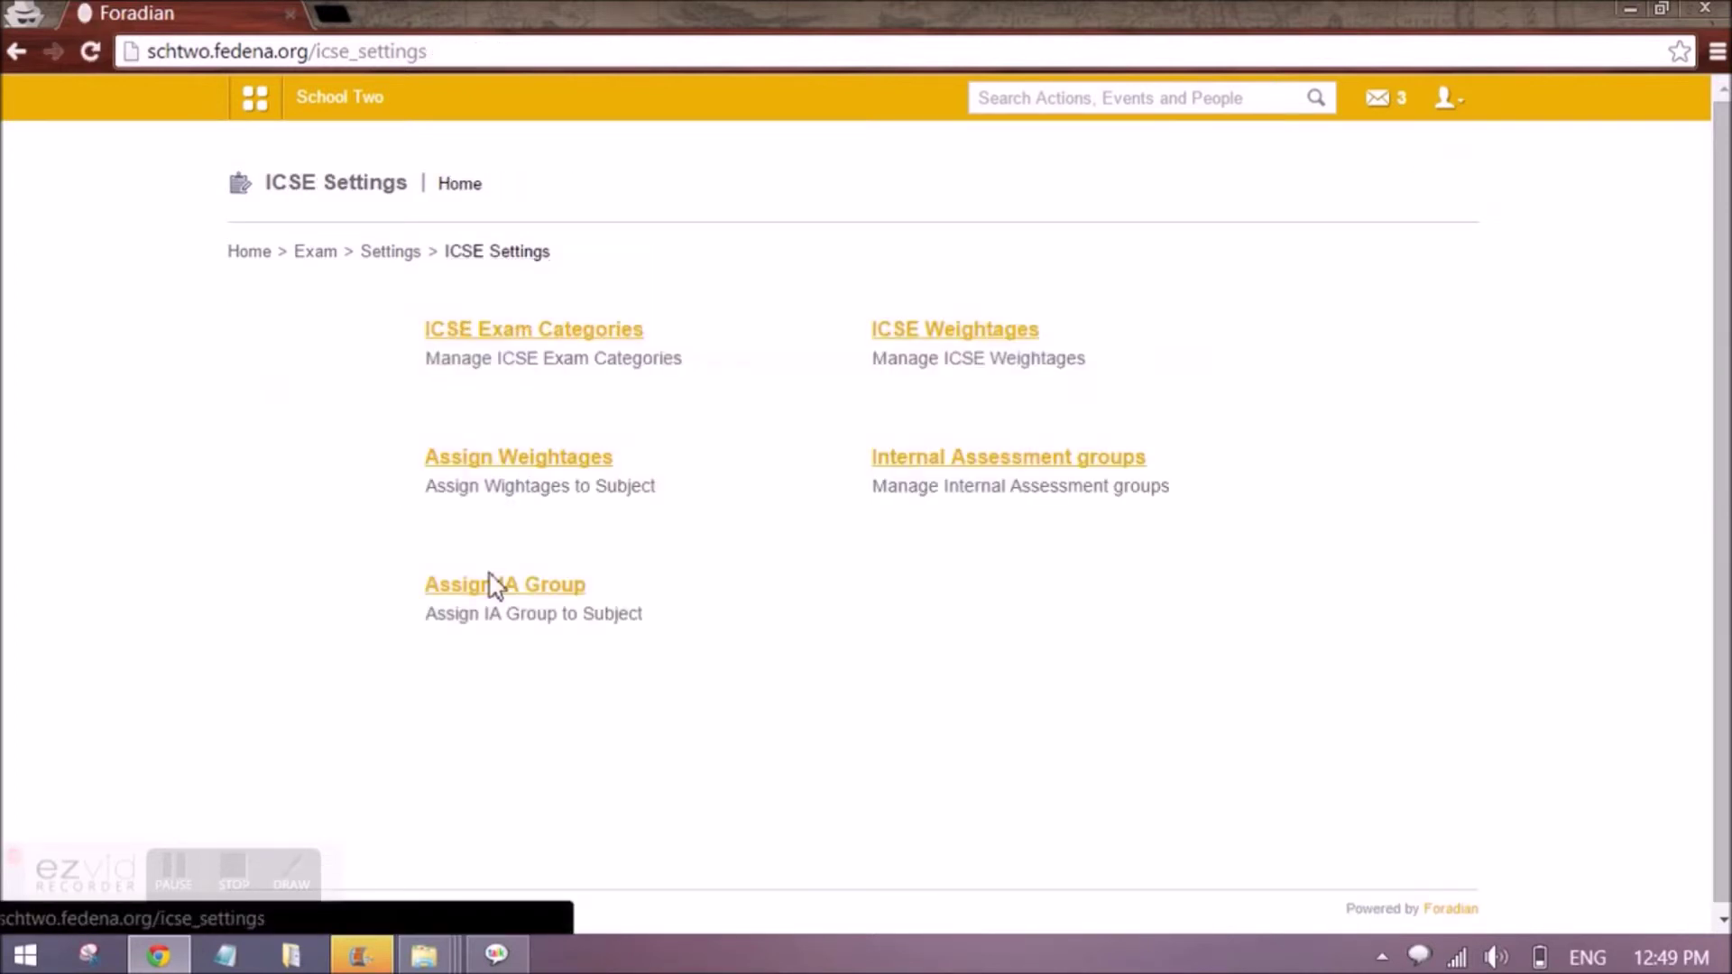
click(507, 588)
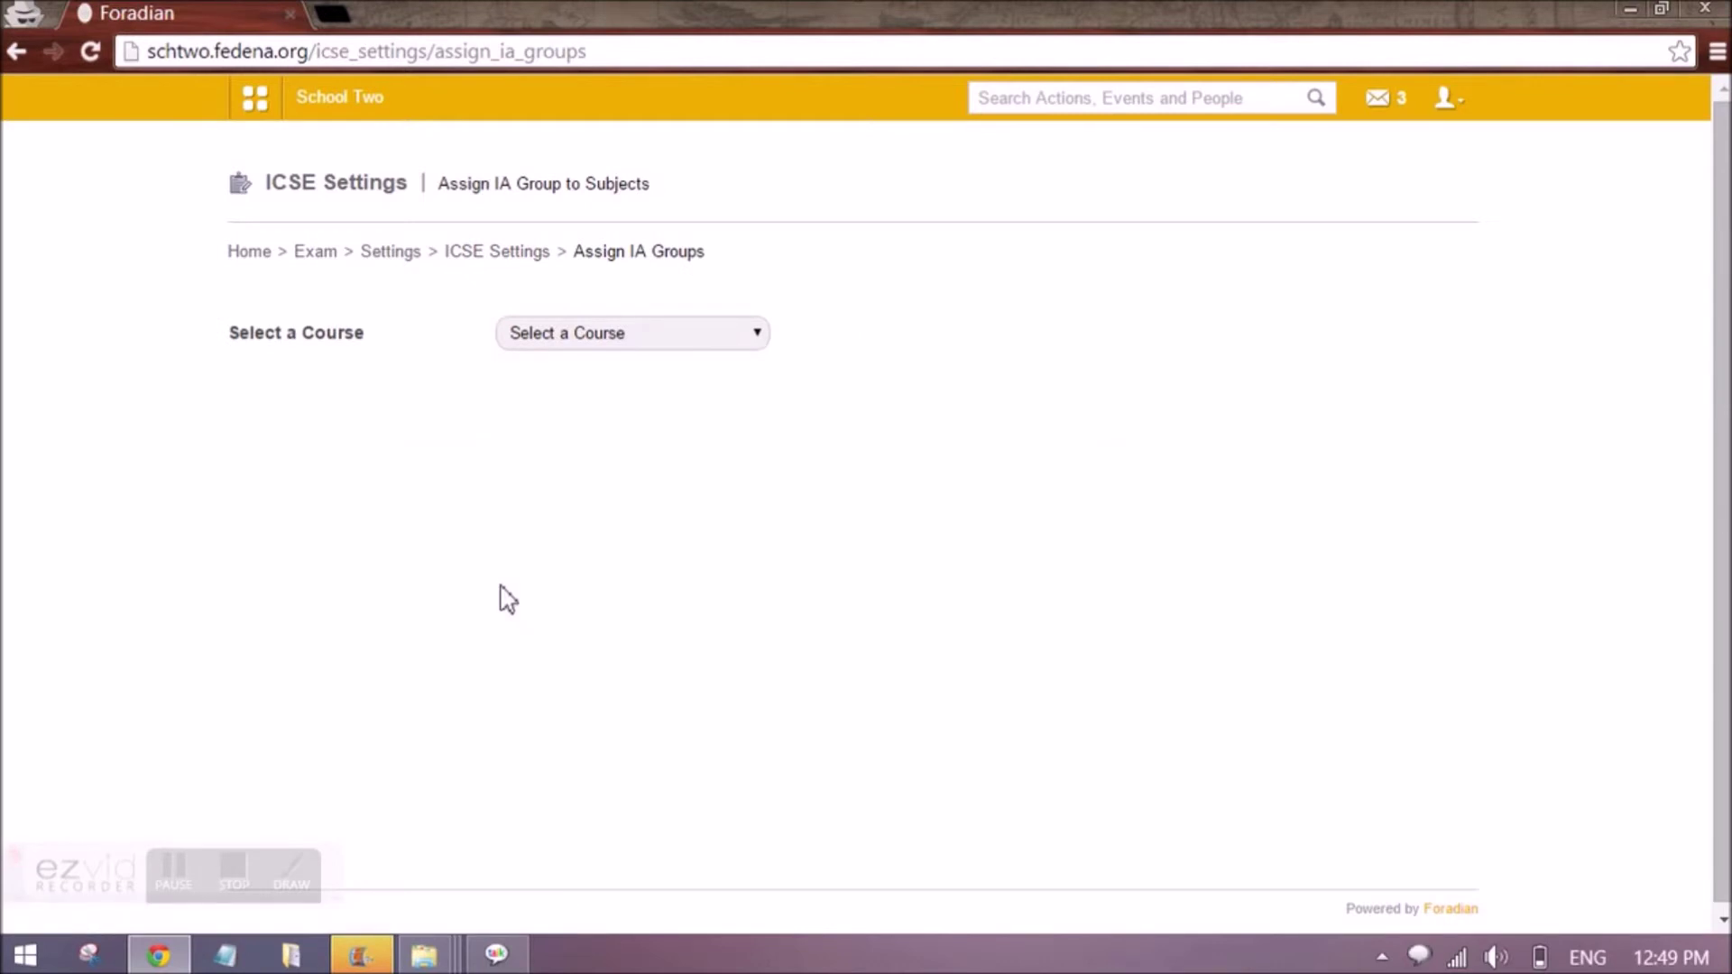
click(570, 341)
click(552, 383)
click(553, 390)
click(552, 432)
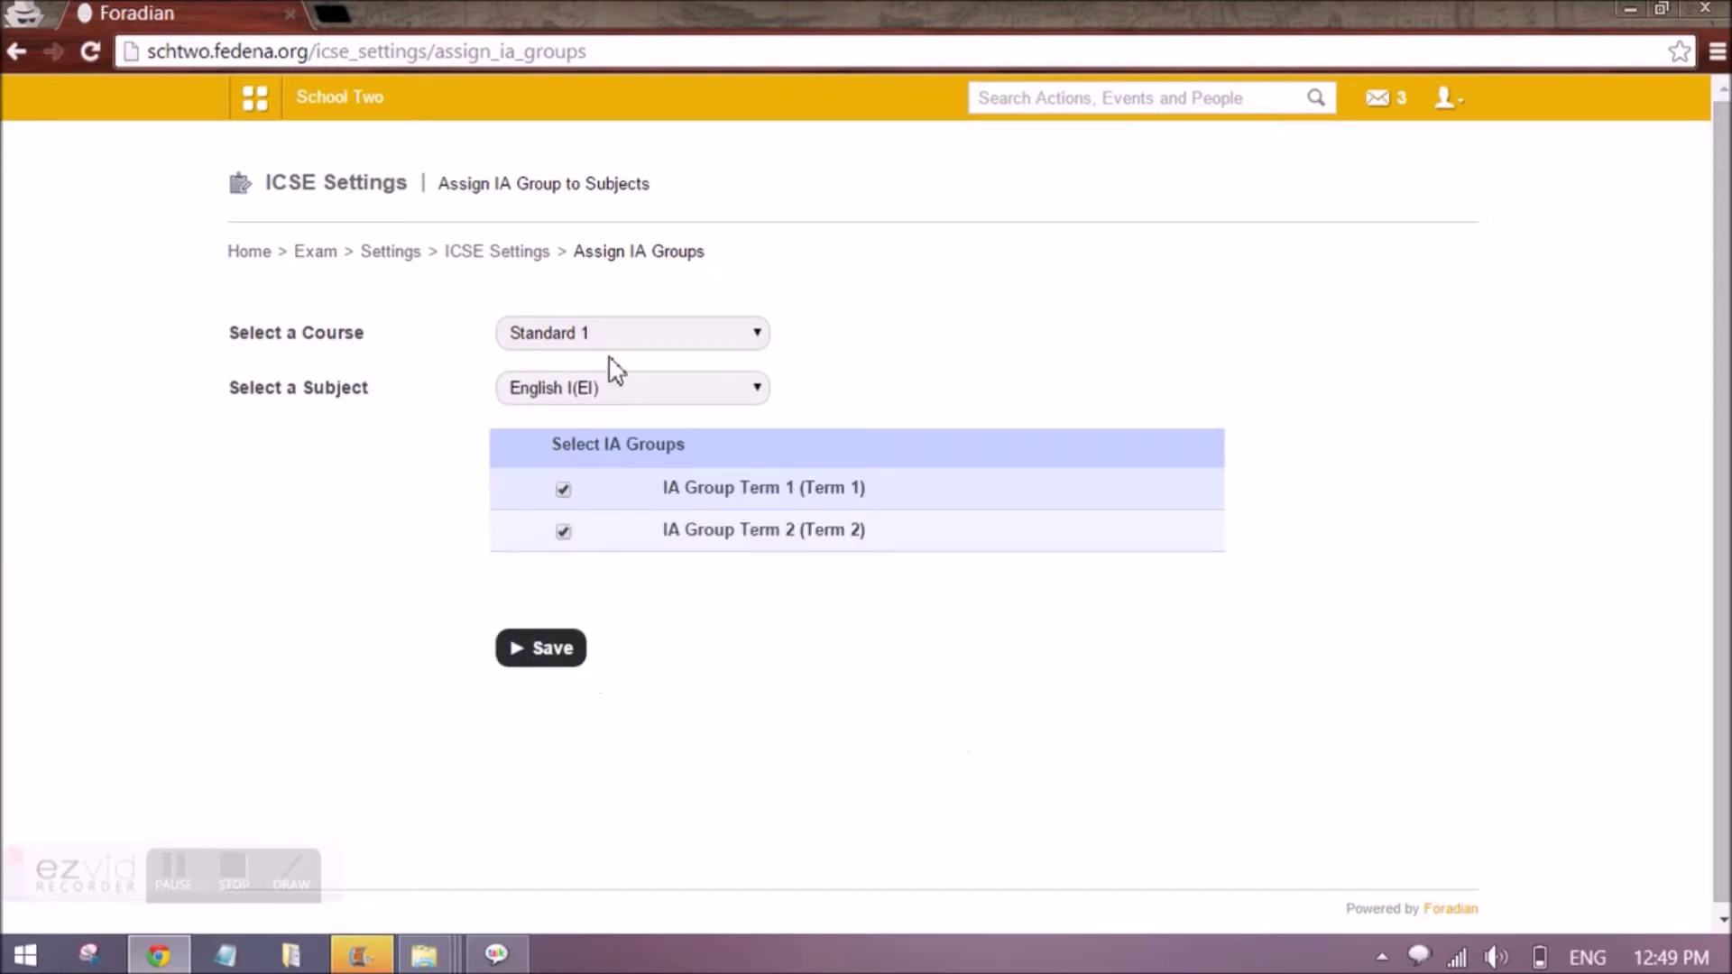
click(611, 389)
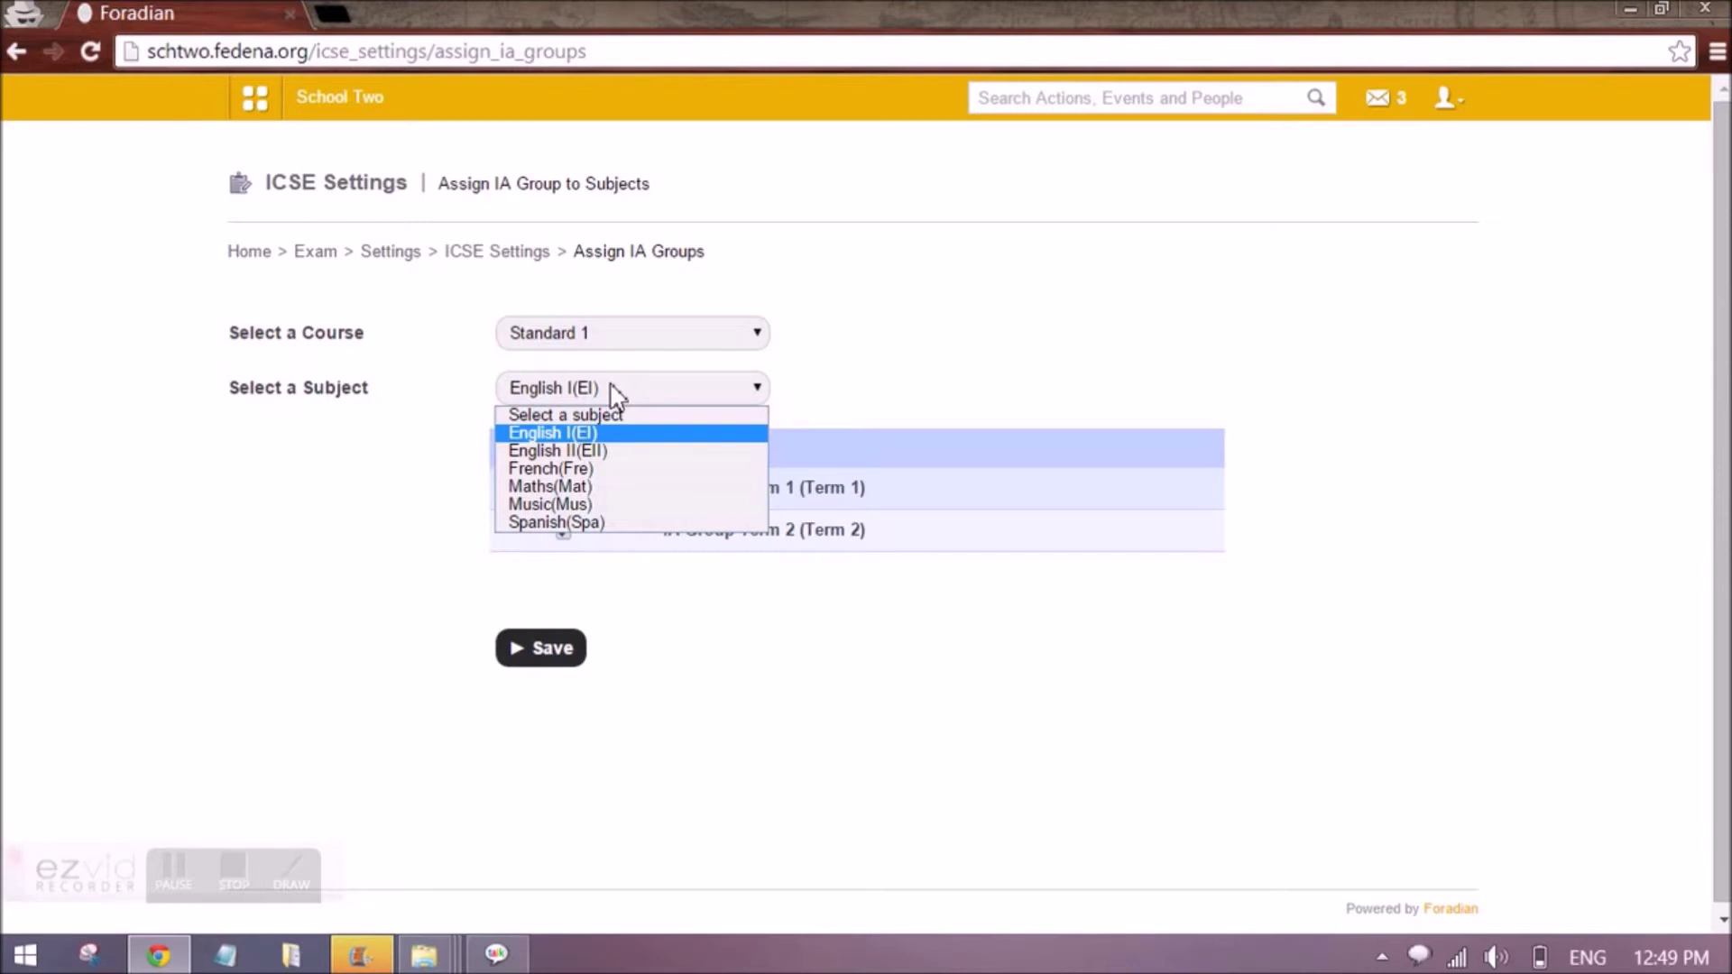
click(835, 394)
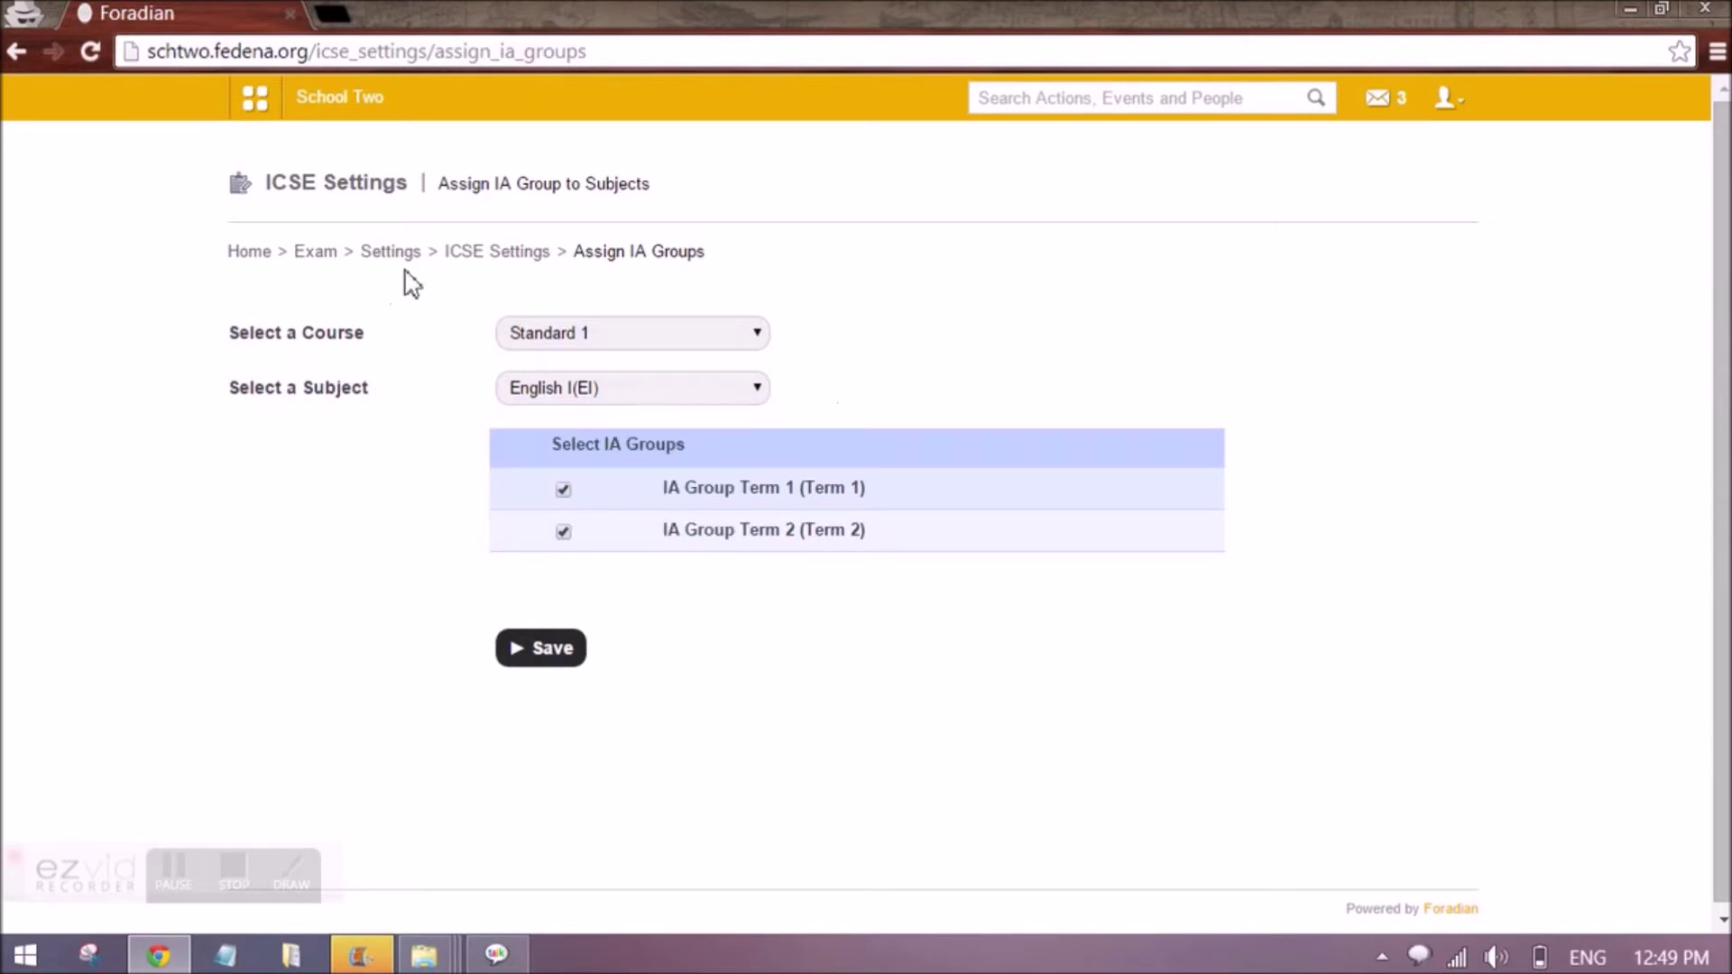
Leave the ICSE settings and open the Standard 1 batch's exam groups in Exam Management.
click(465, 255)
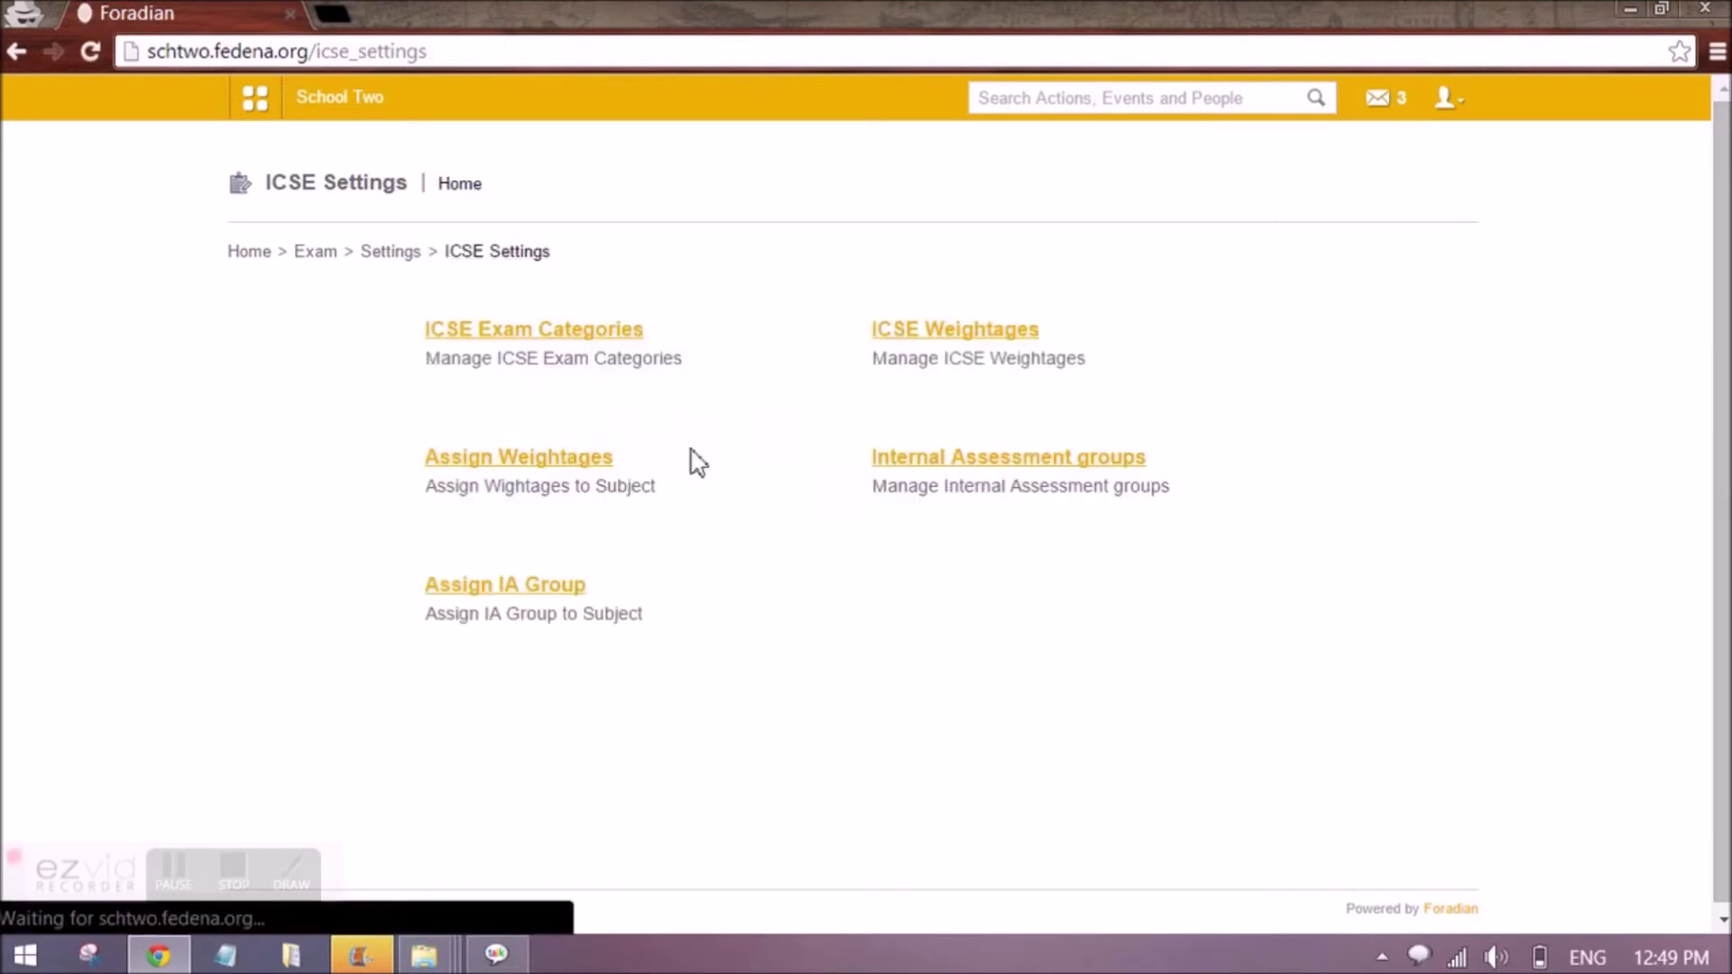
click(397, 253)
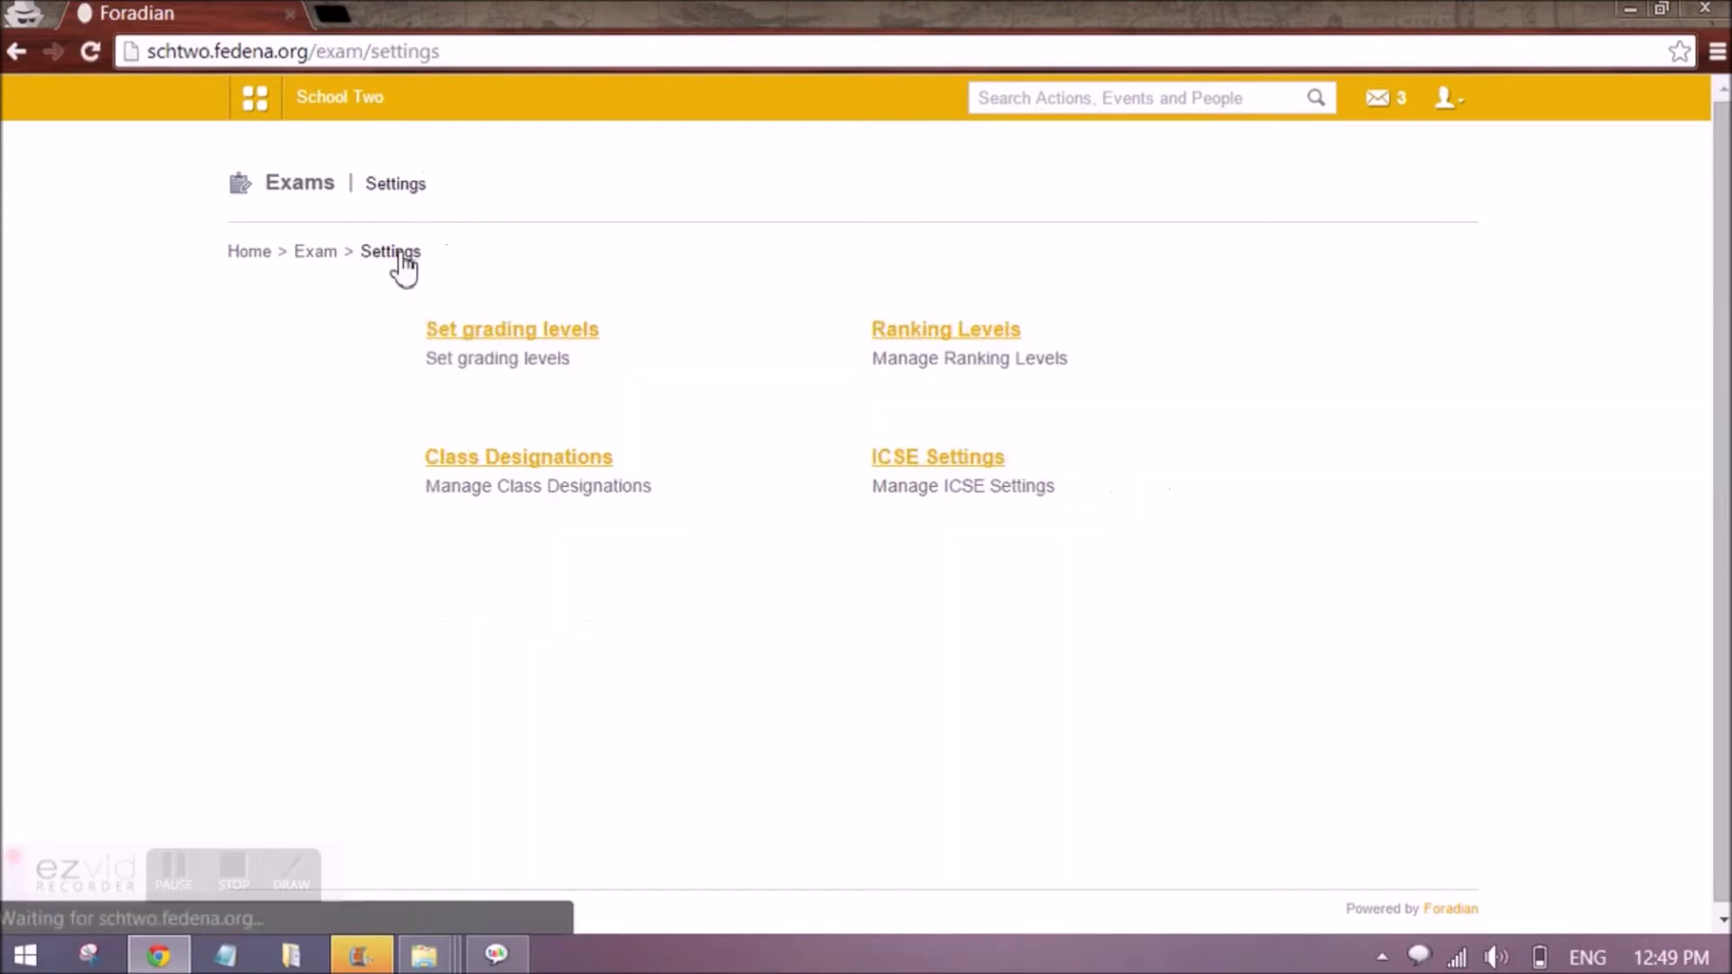
click(316, 255)
click(918, 336)
click(595, 335)
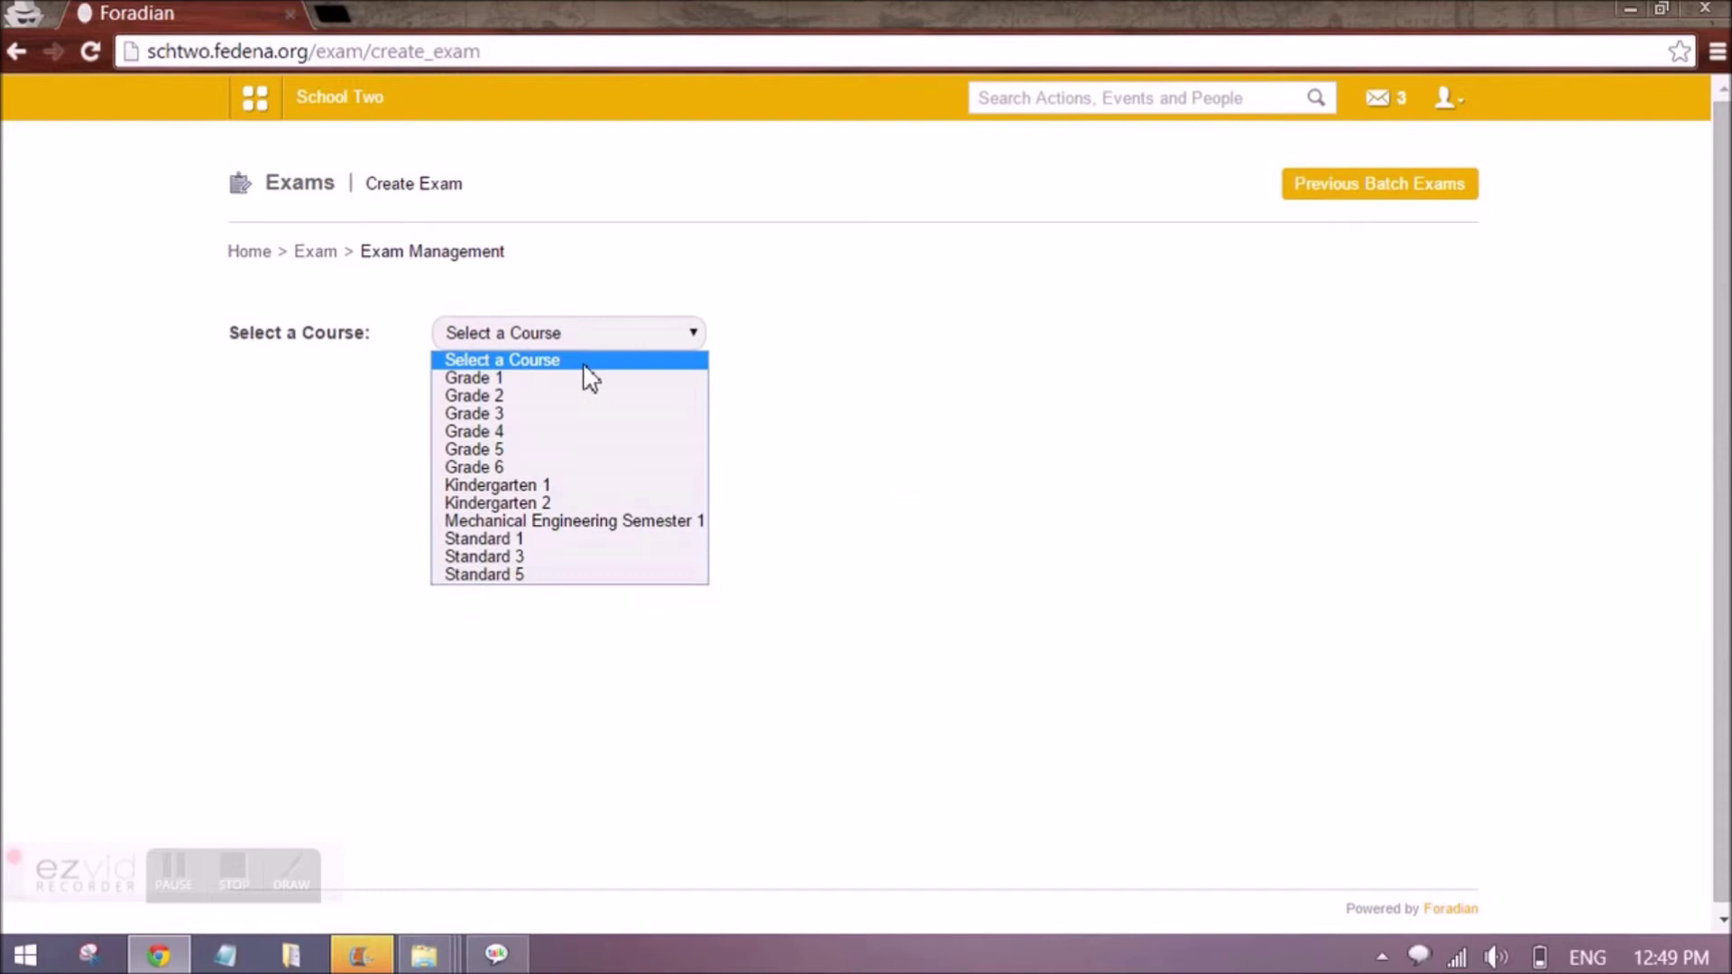
click(531, 541)
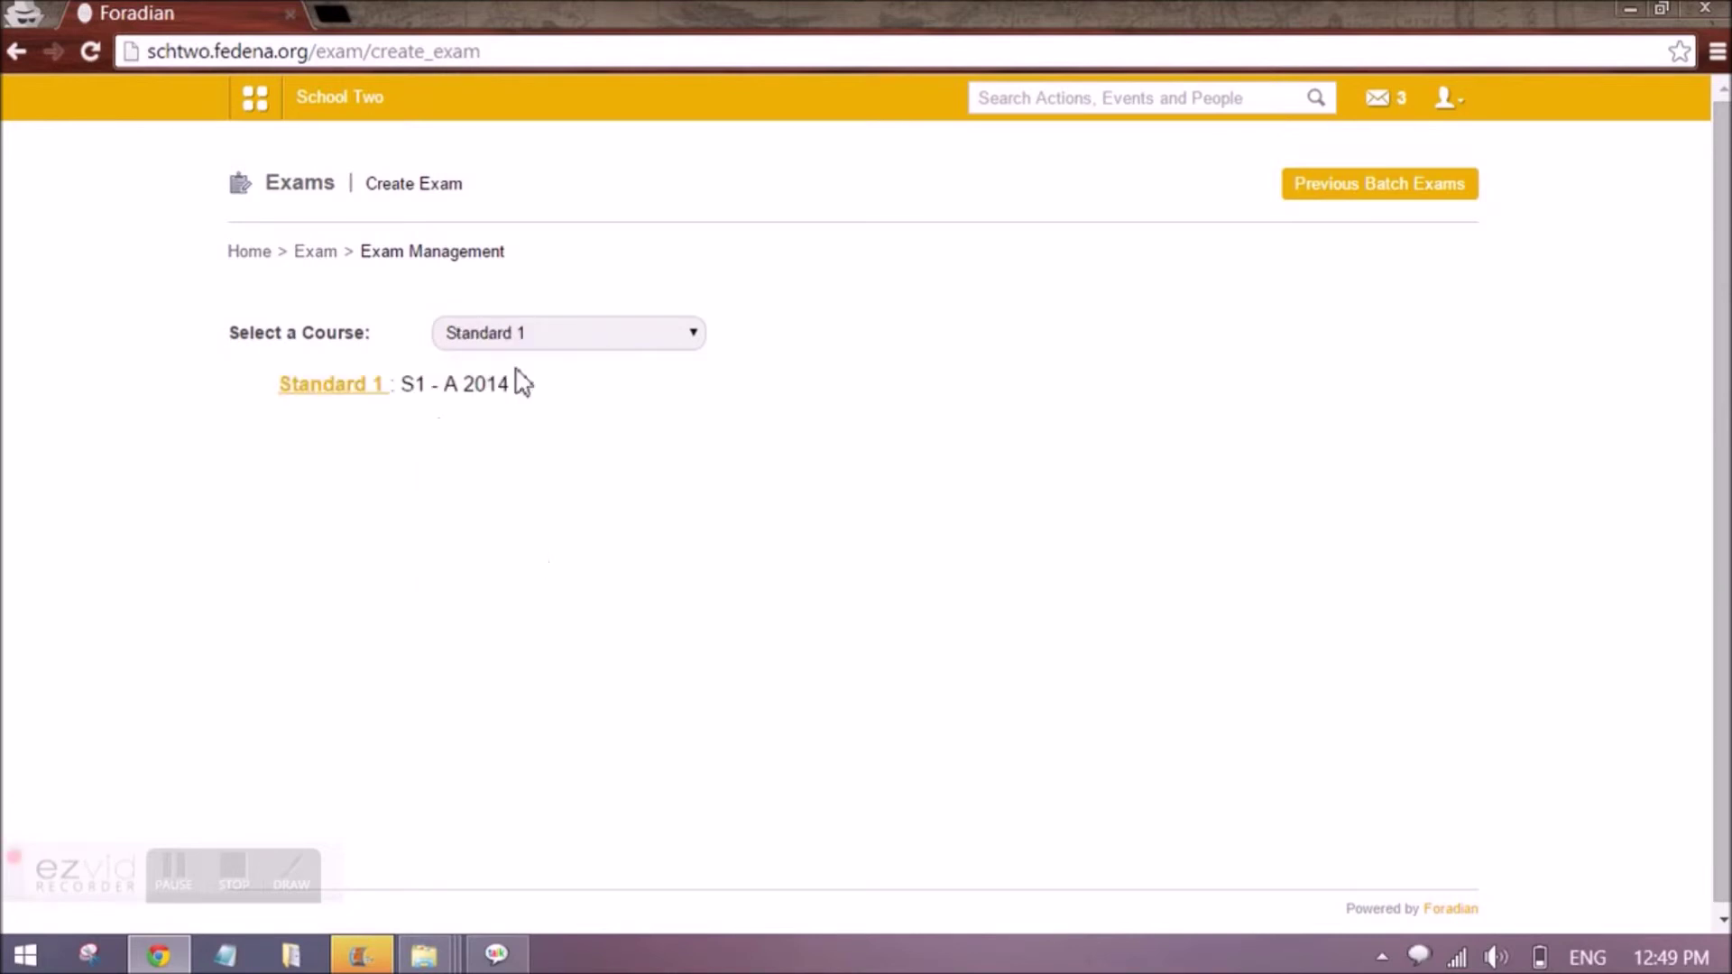
click(365, 388)
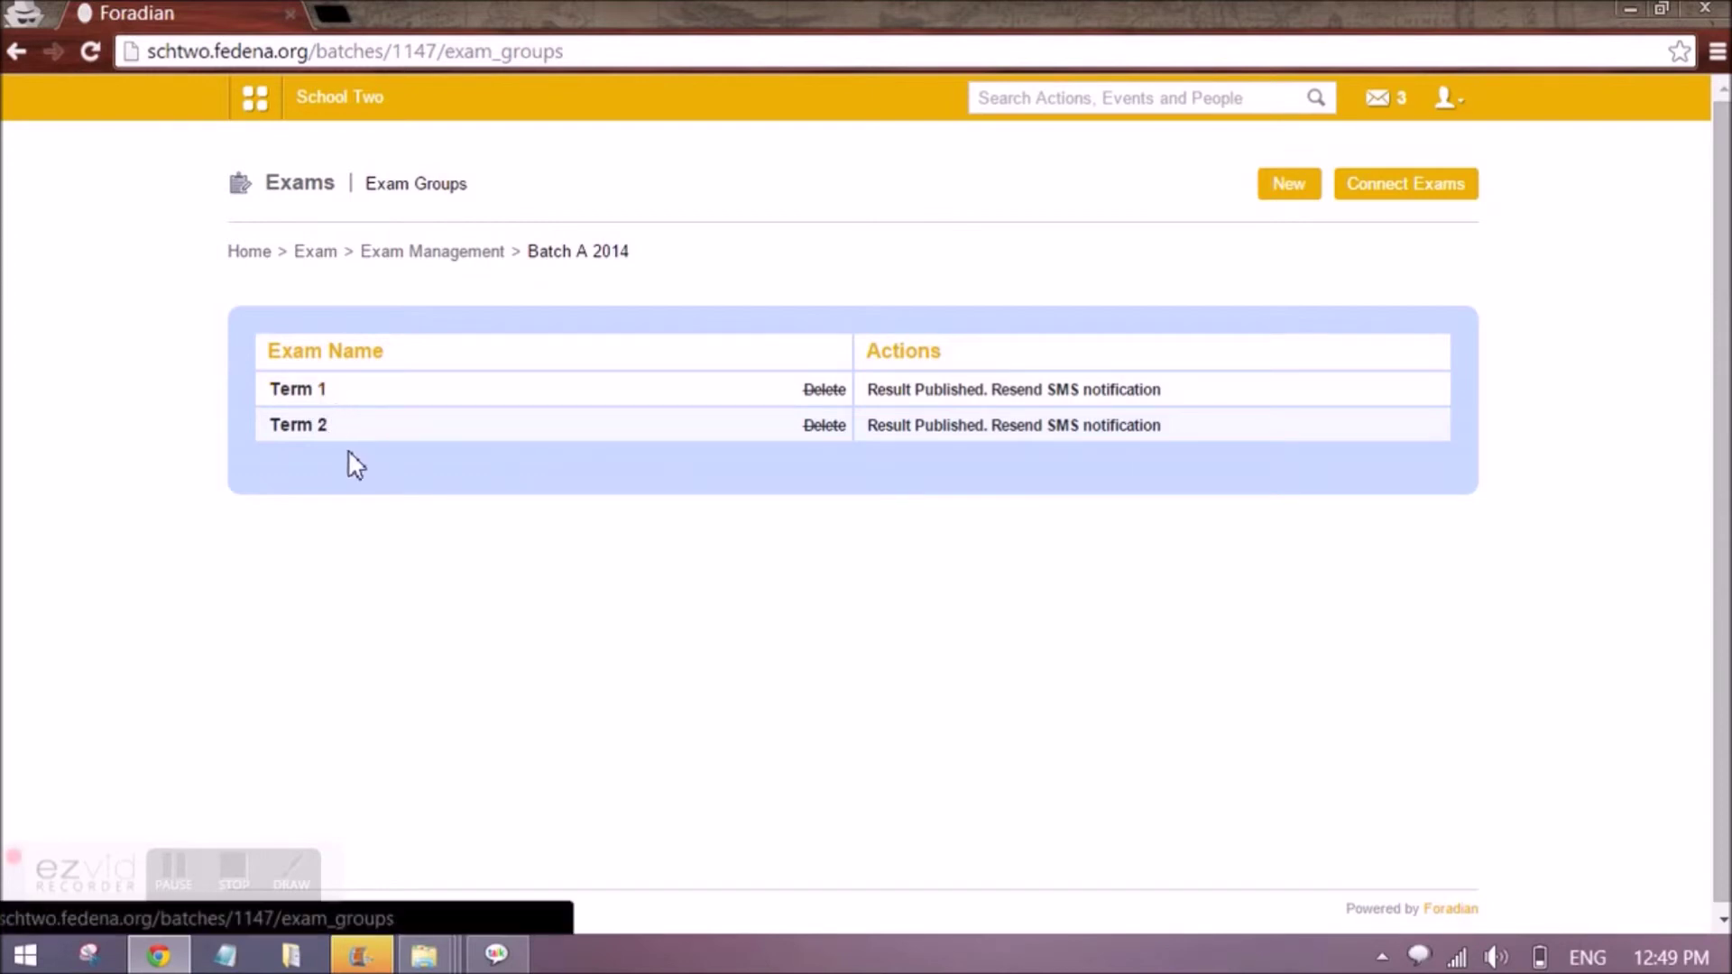
Open the Term 1 English I result entry and examine the student's marks without changing them.
click(306, 397)
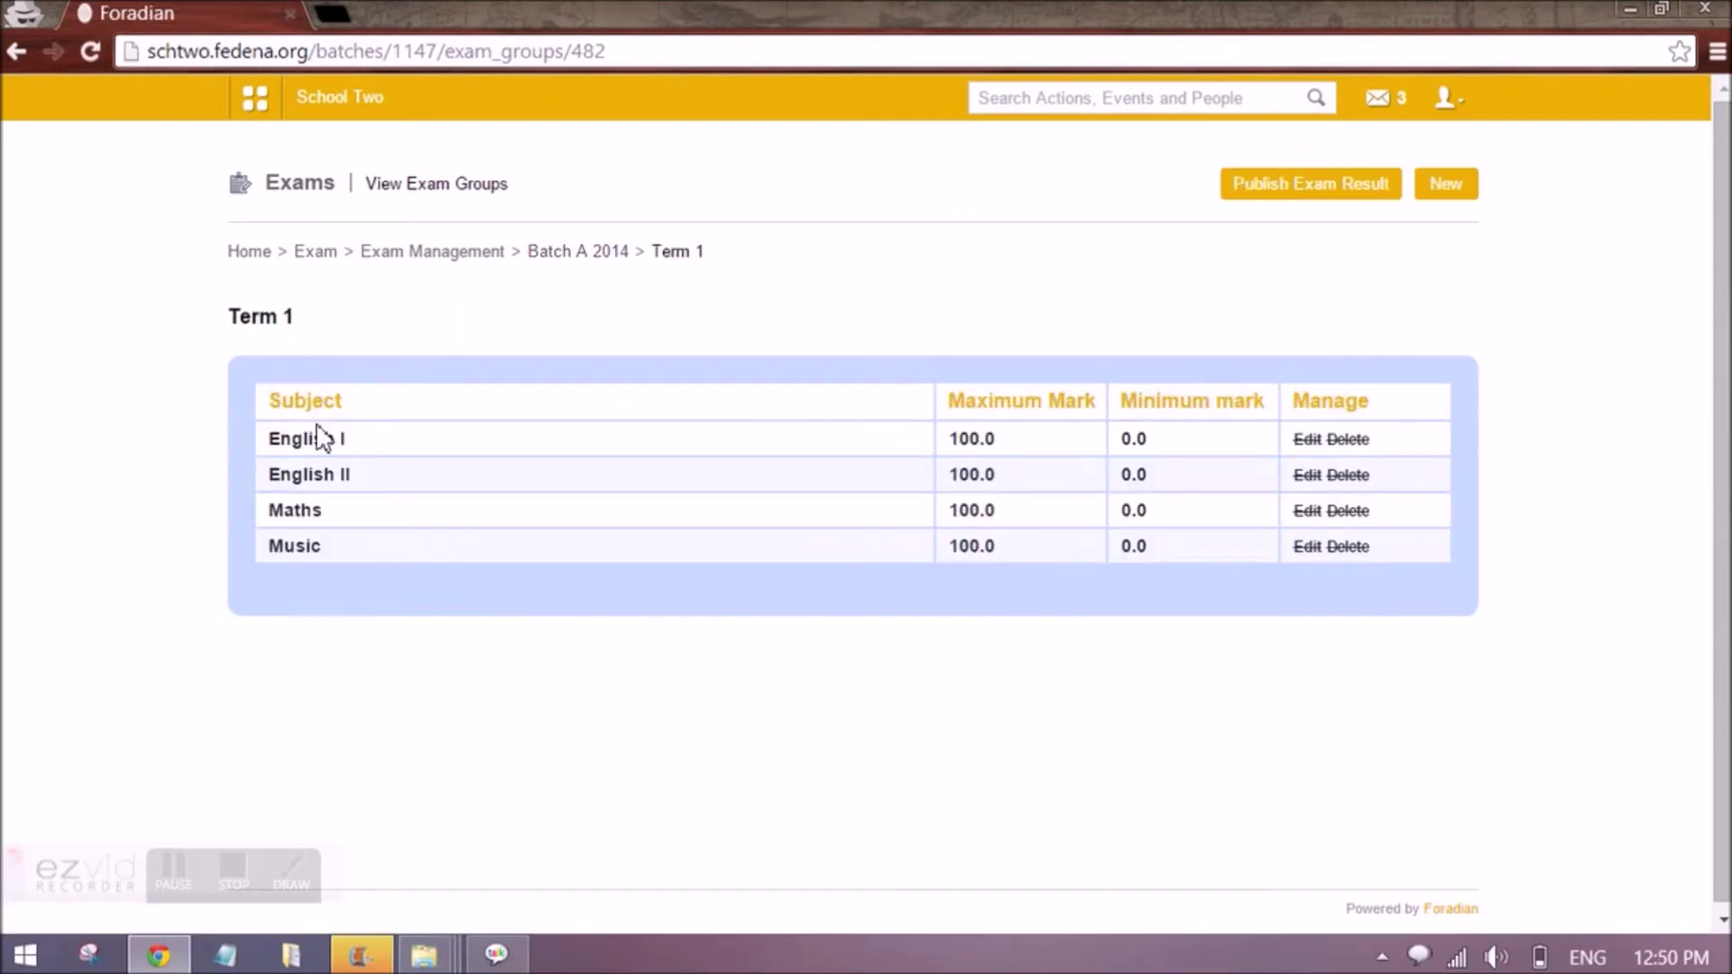
click(325, 439)
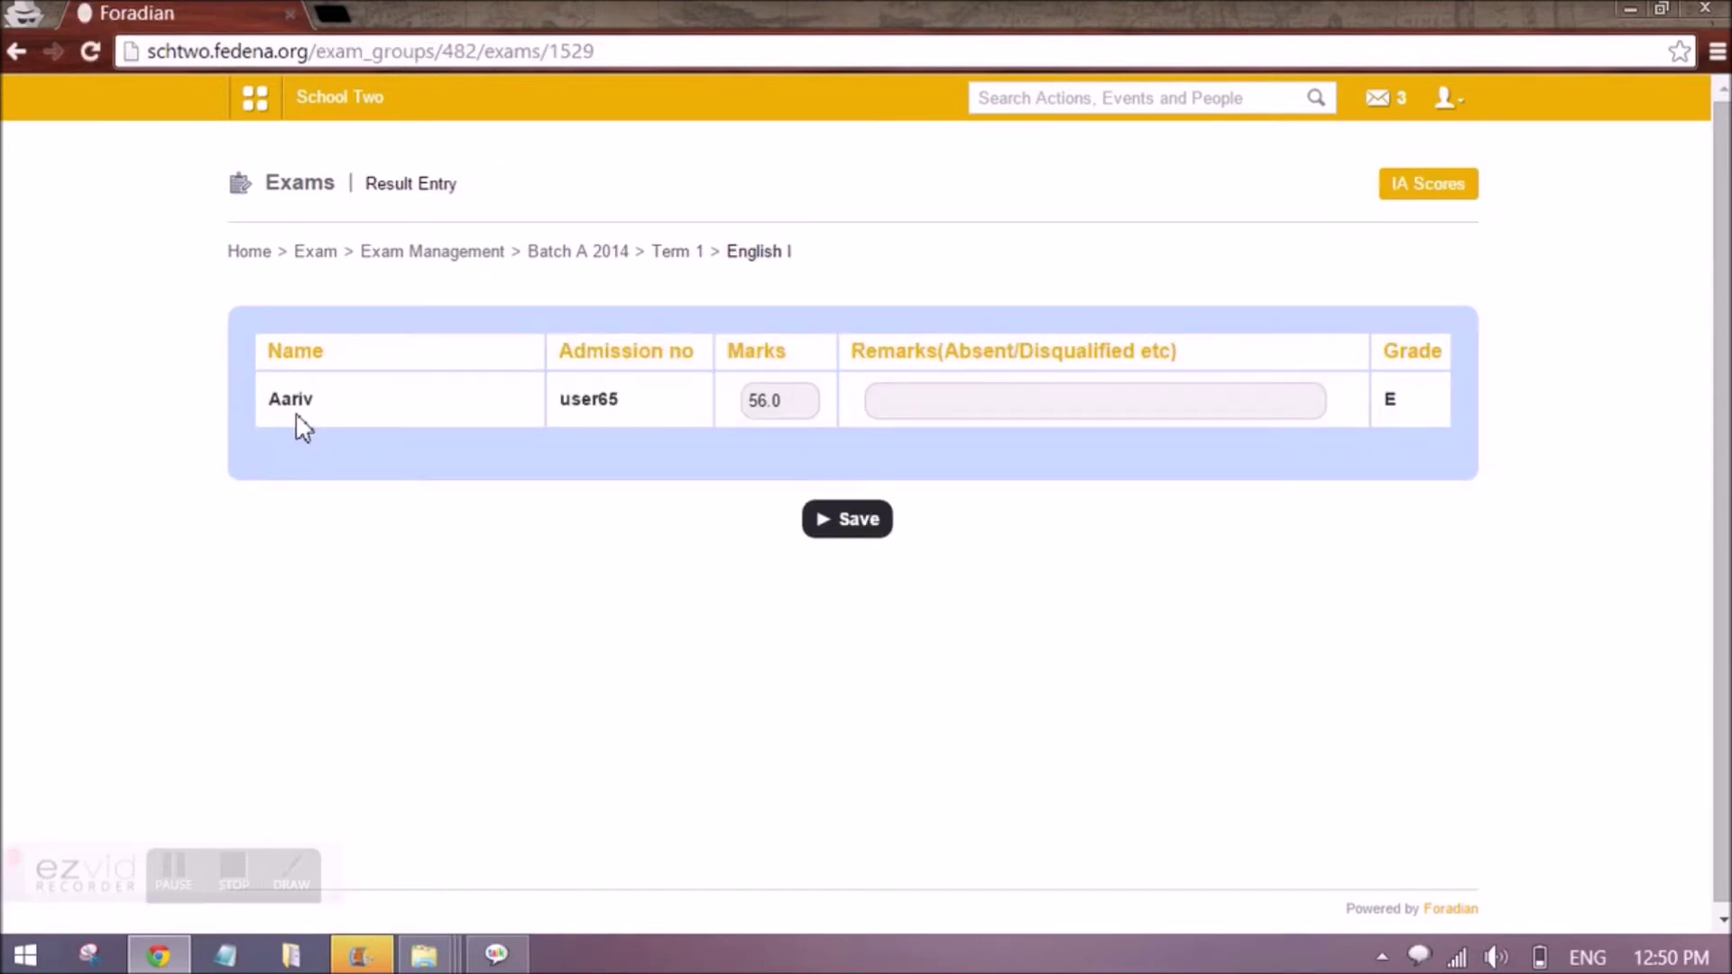
drag(793, 395, 742, 393)
click(799, 400)
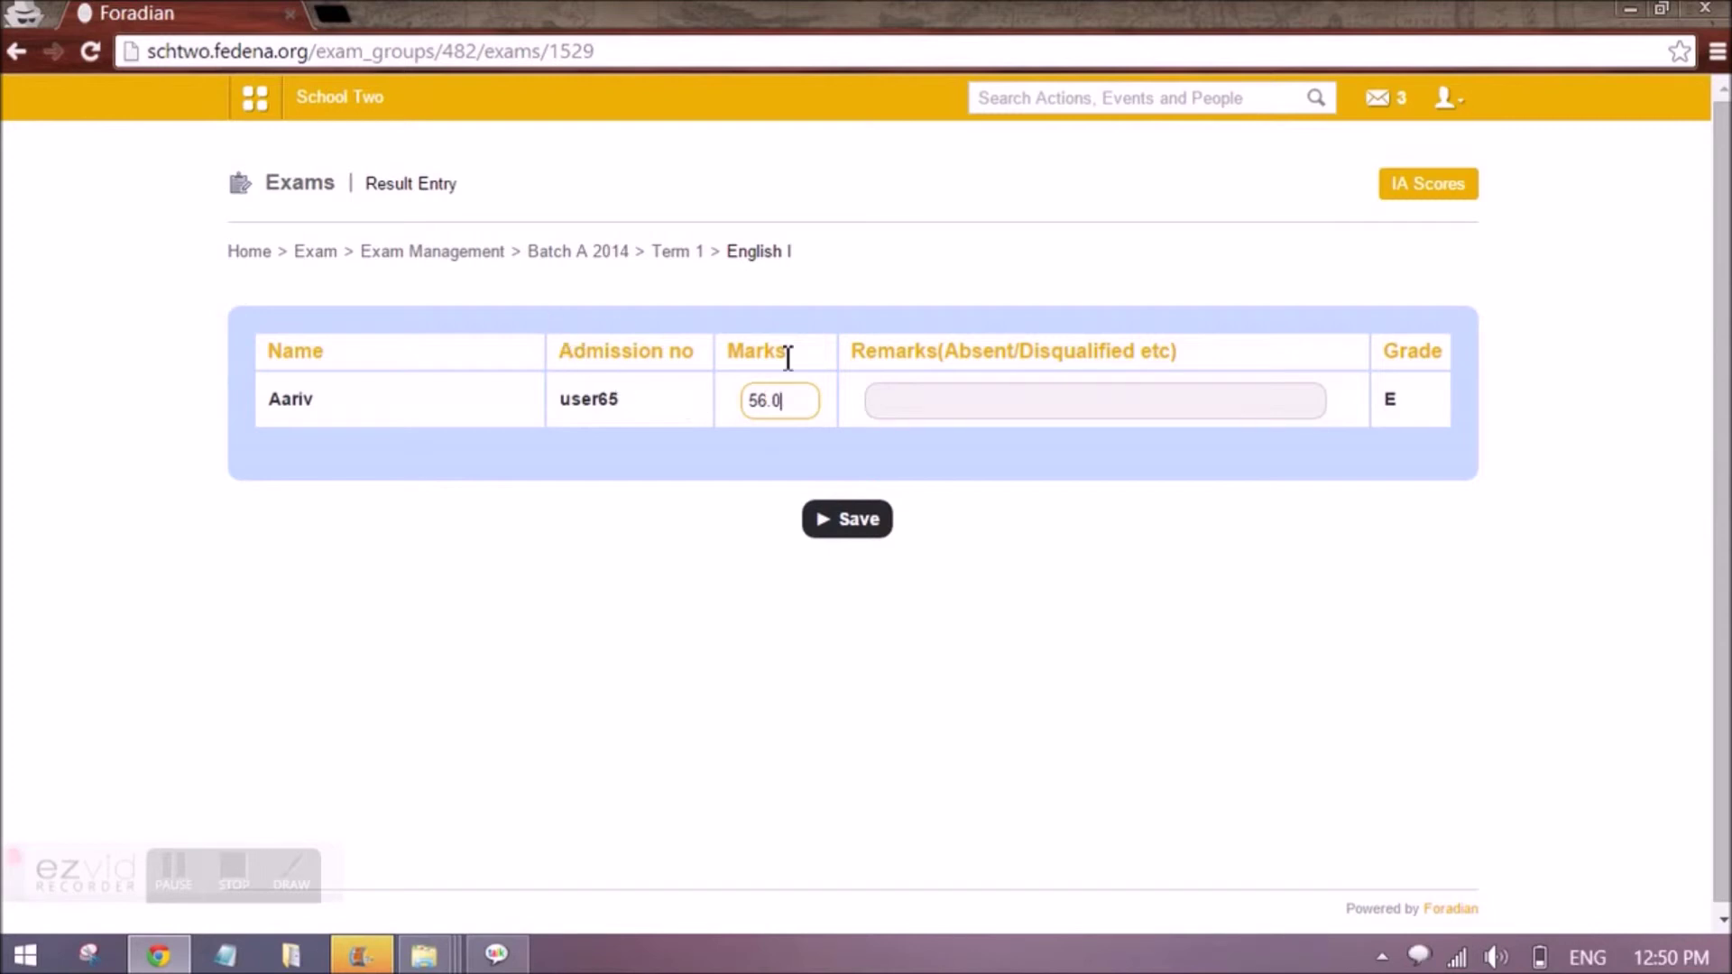
Examine the IA scores for Term 1 English I, covering Activity based learning, Practicals and Projects.
click(1421, 204)
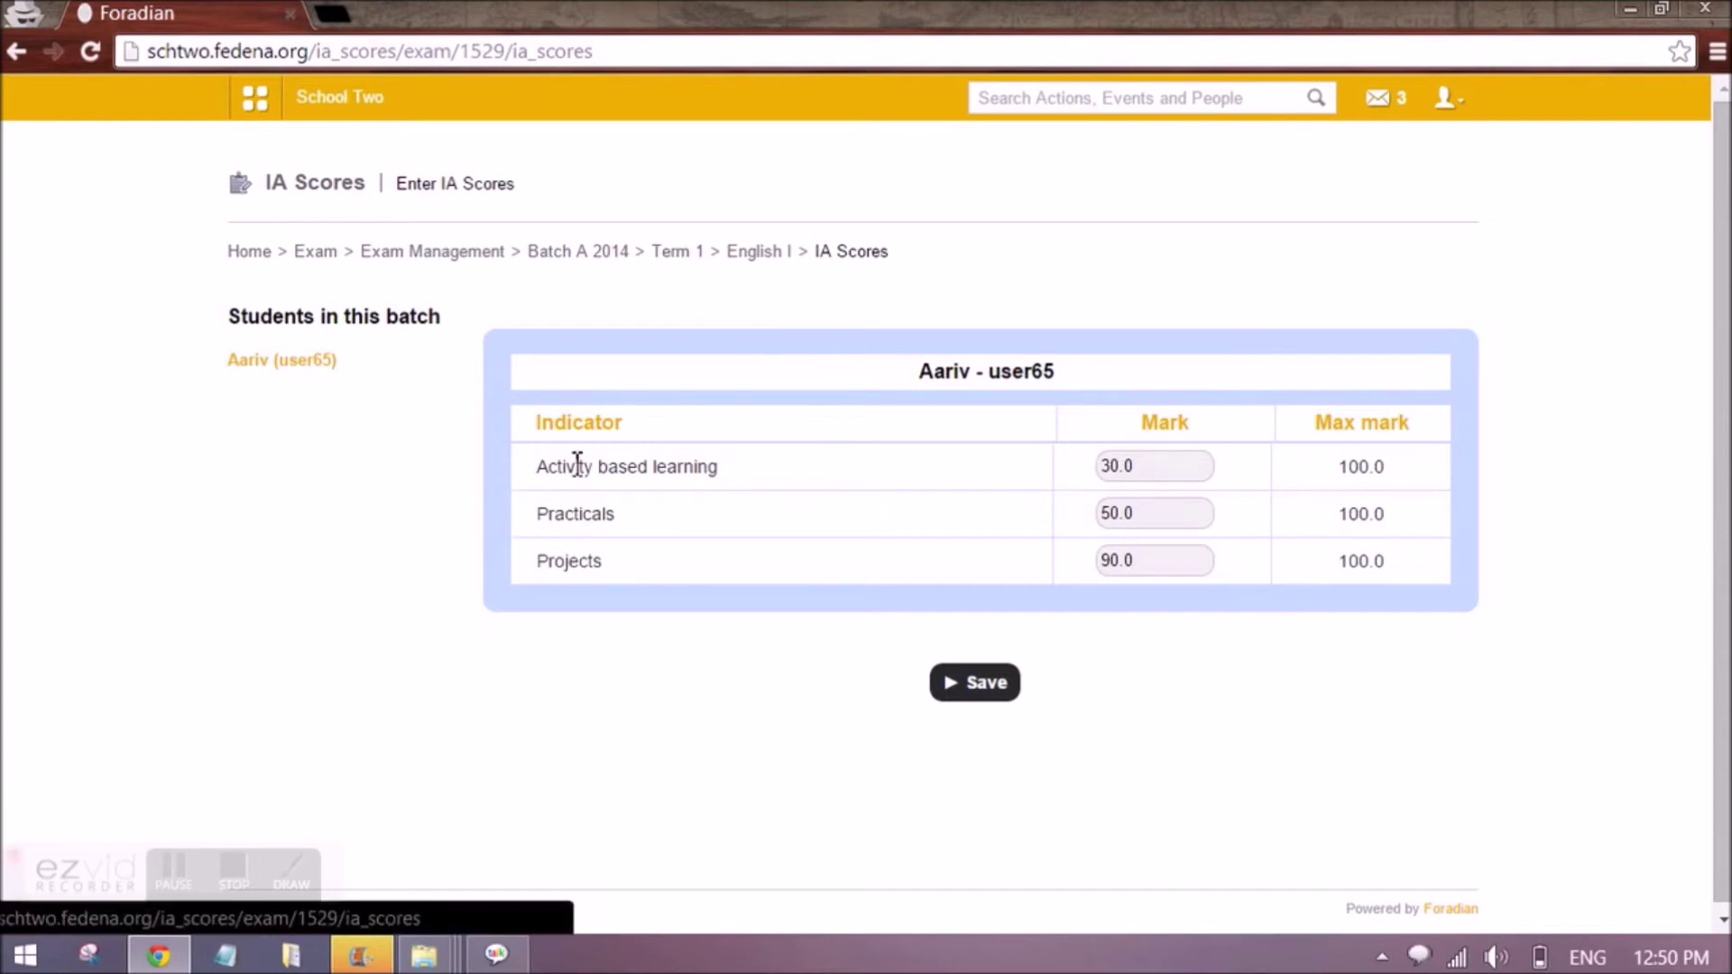
drag(1127, 560, 1093, 559)
click(1172, 614)
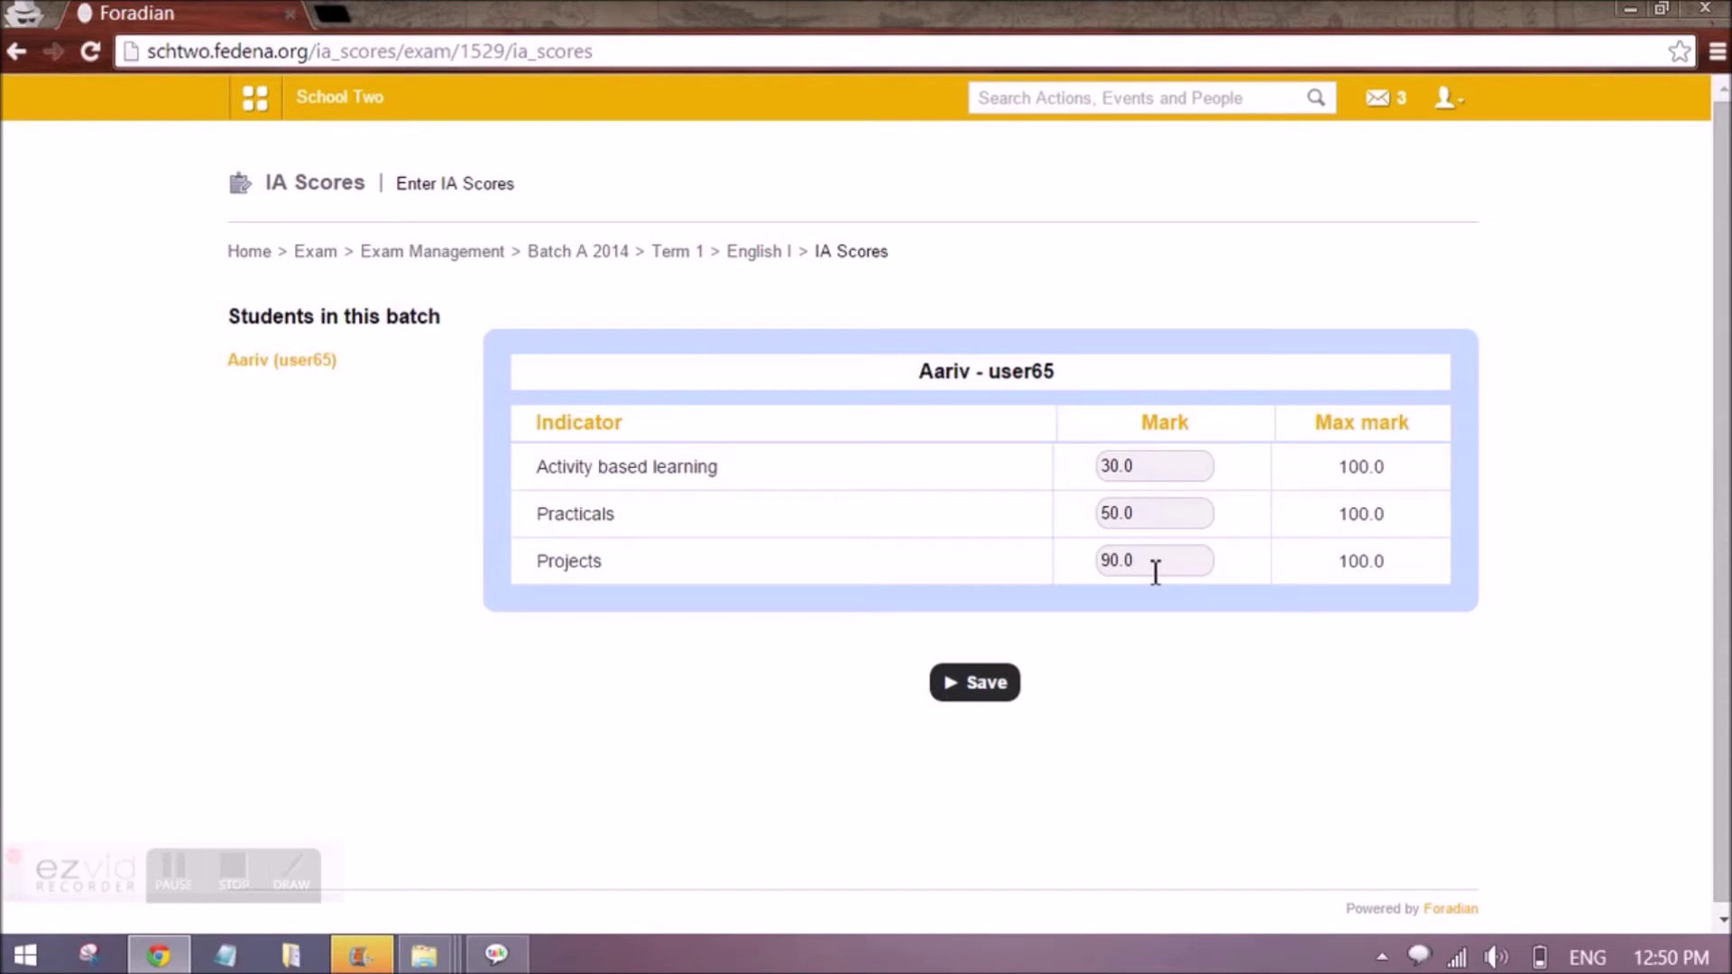
Check the result entries for English II in Term 1 and English I in Term 2.
click(675, 253)
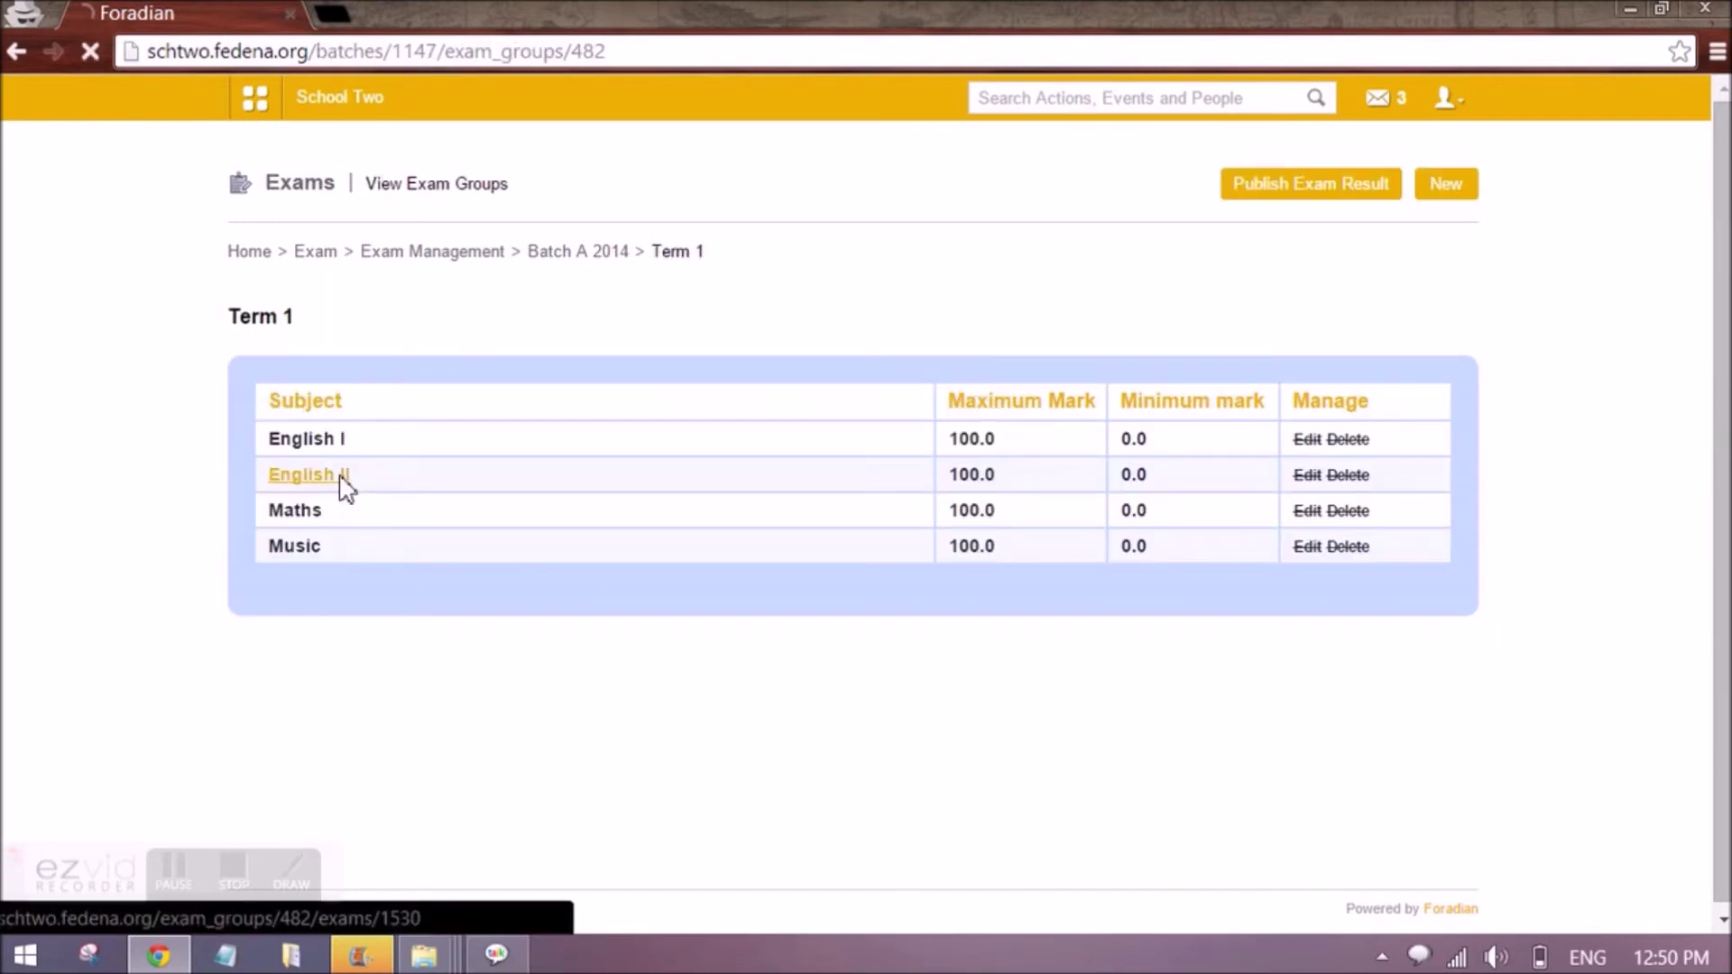
click(338, 478)
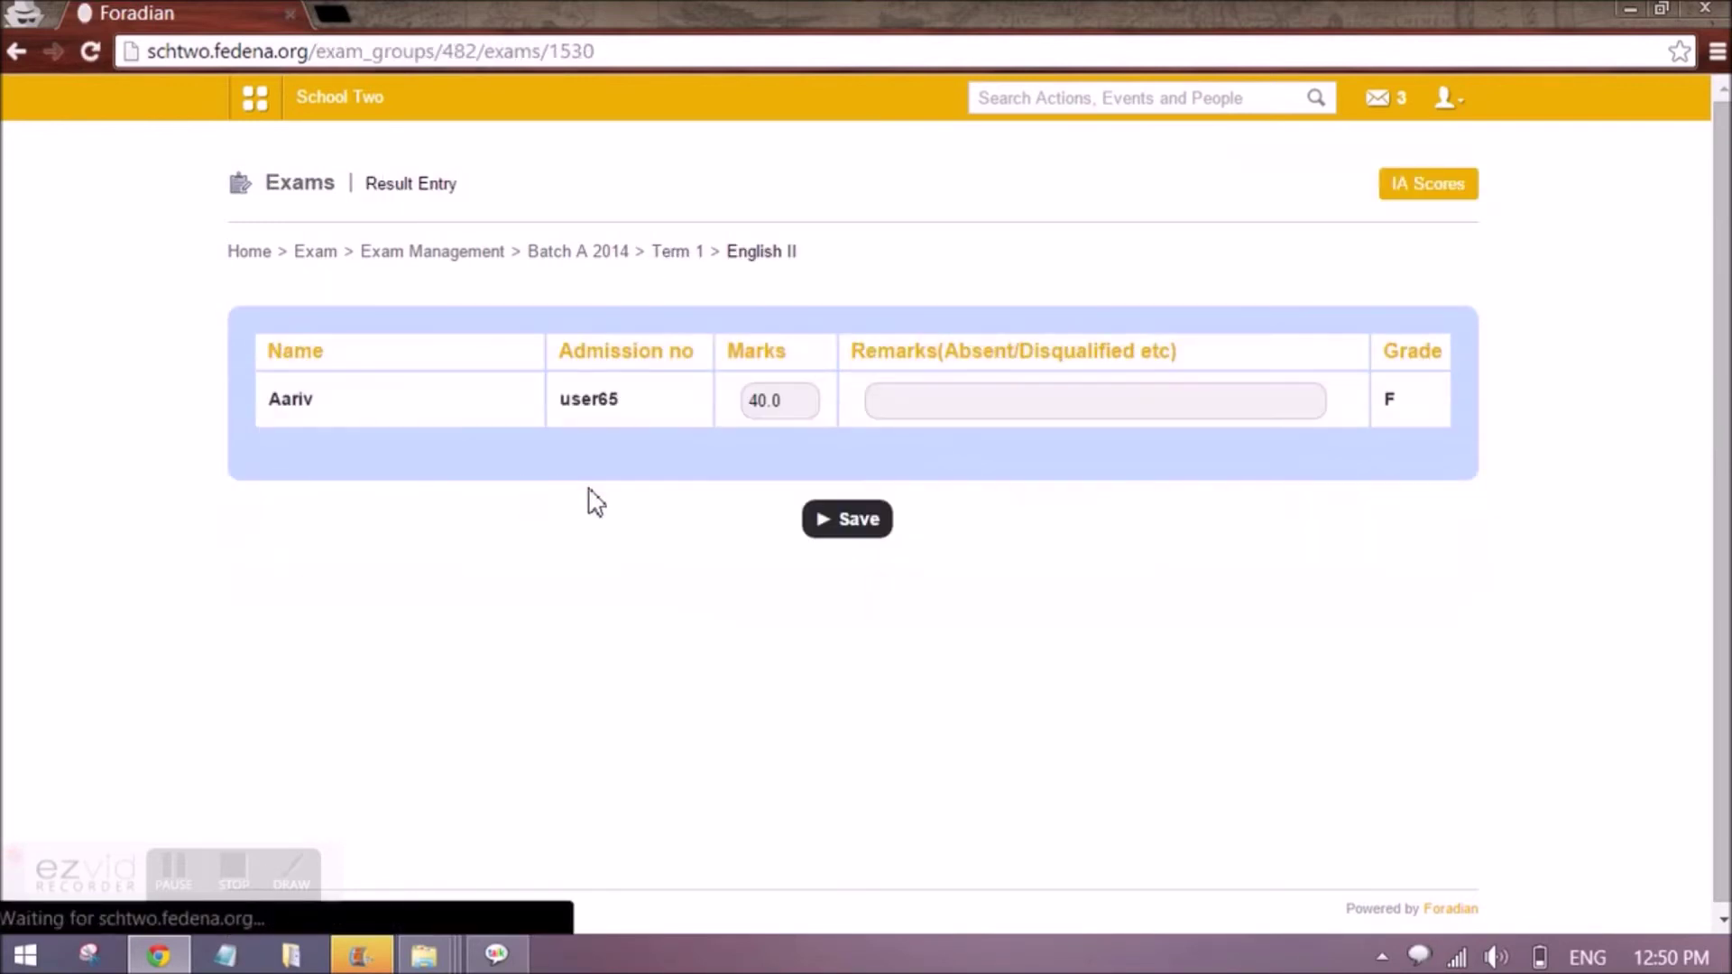
click(672, 253)
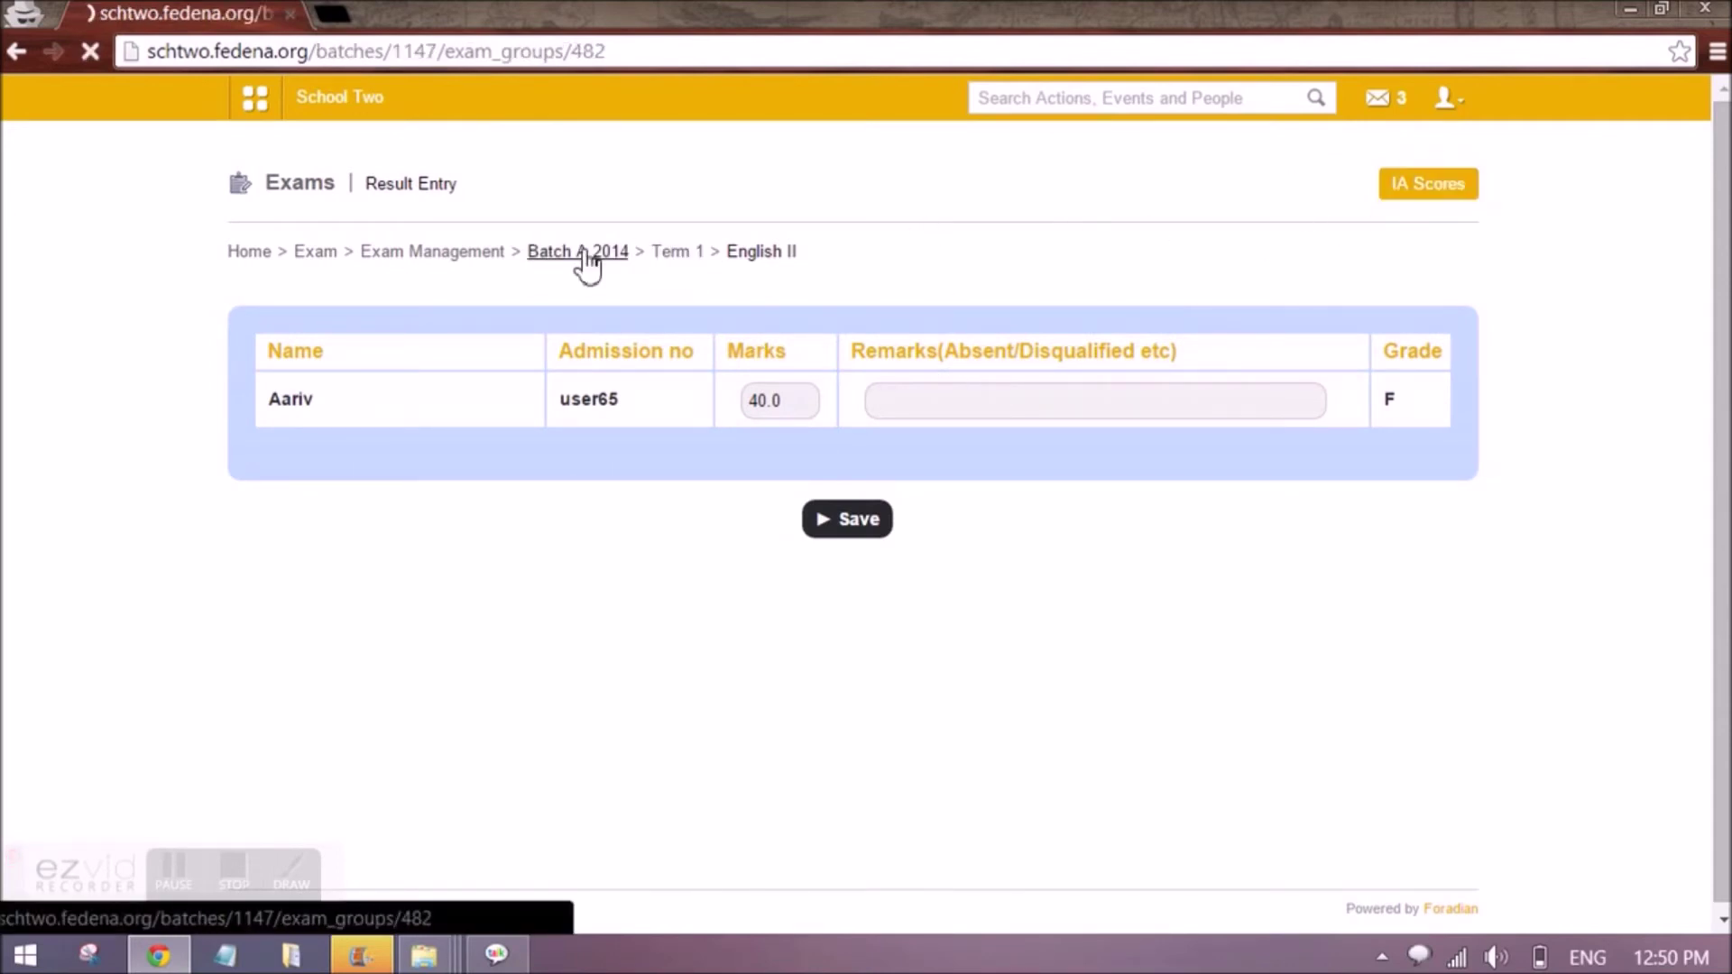
click(583, 254)
click(328, 428)
click(338, 449)
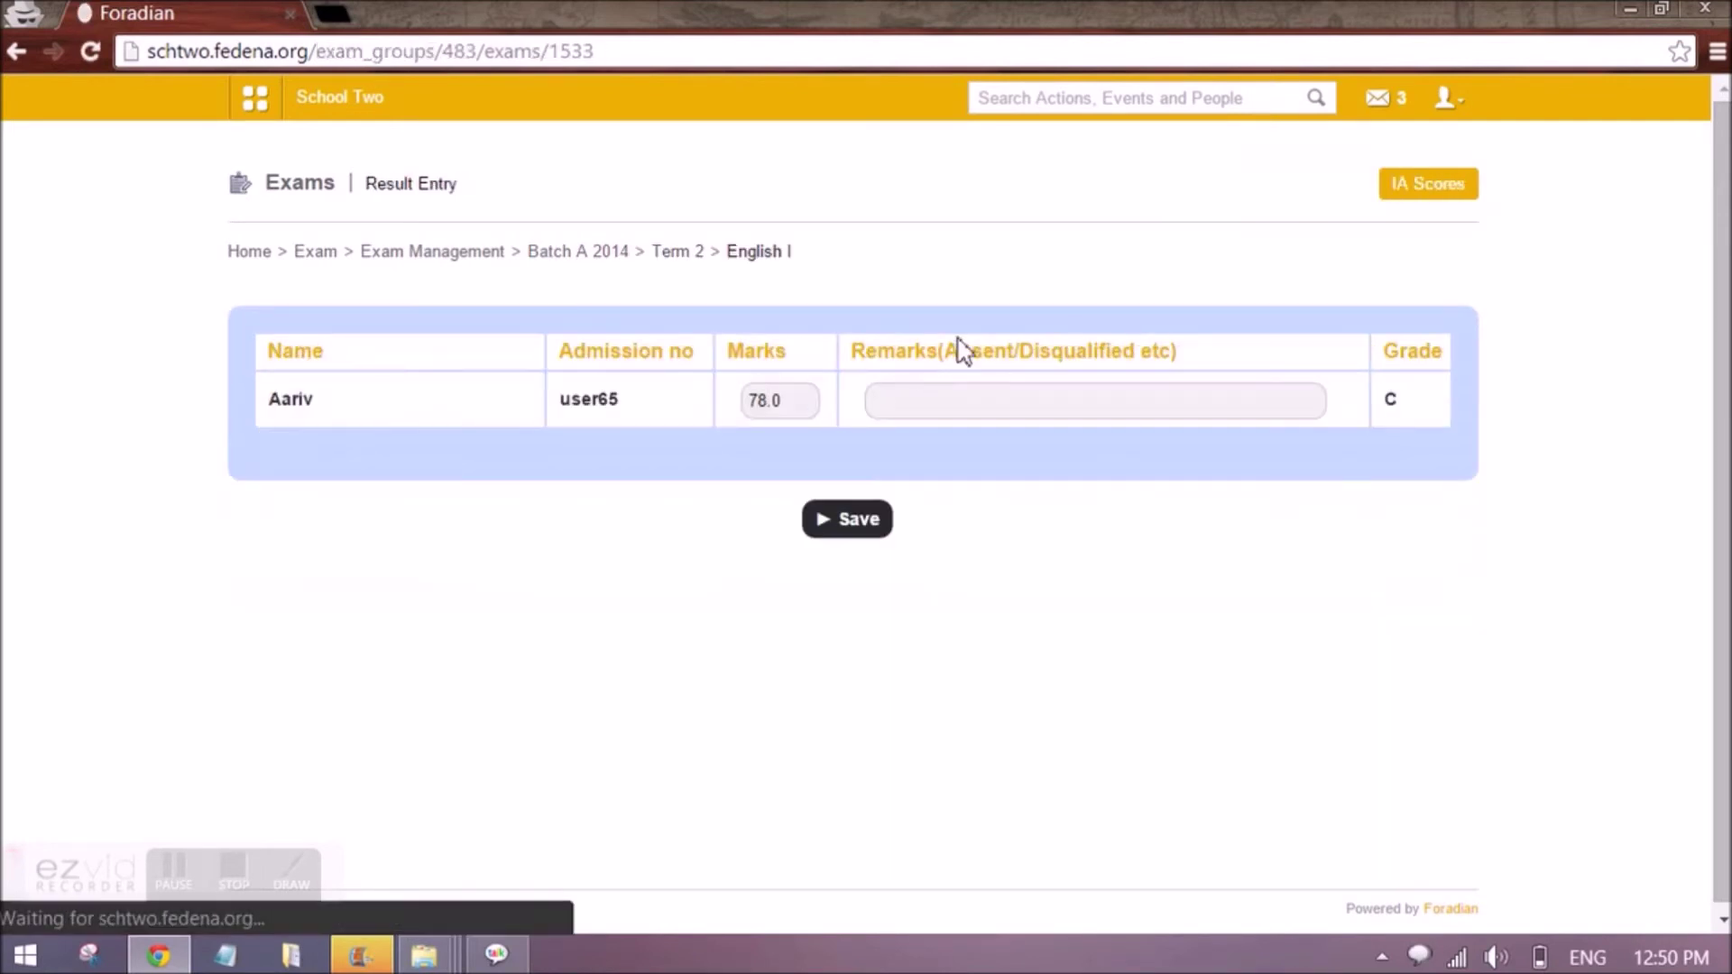
Return to the Exam home page through Exam Management and open ICSE Reports in the reports center.
click(485, 260)
click(617, 339)
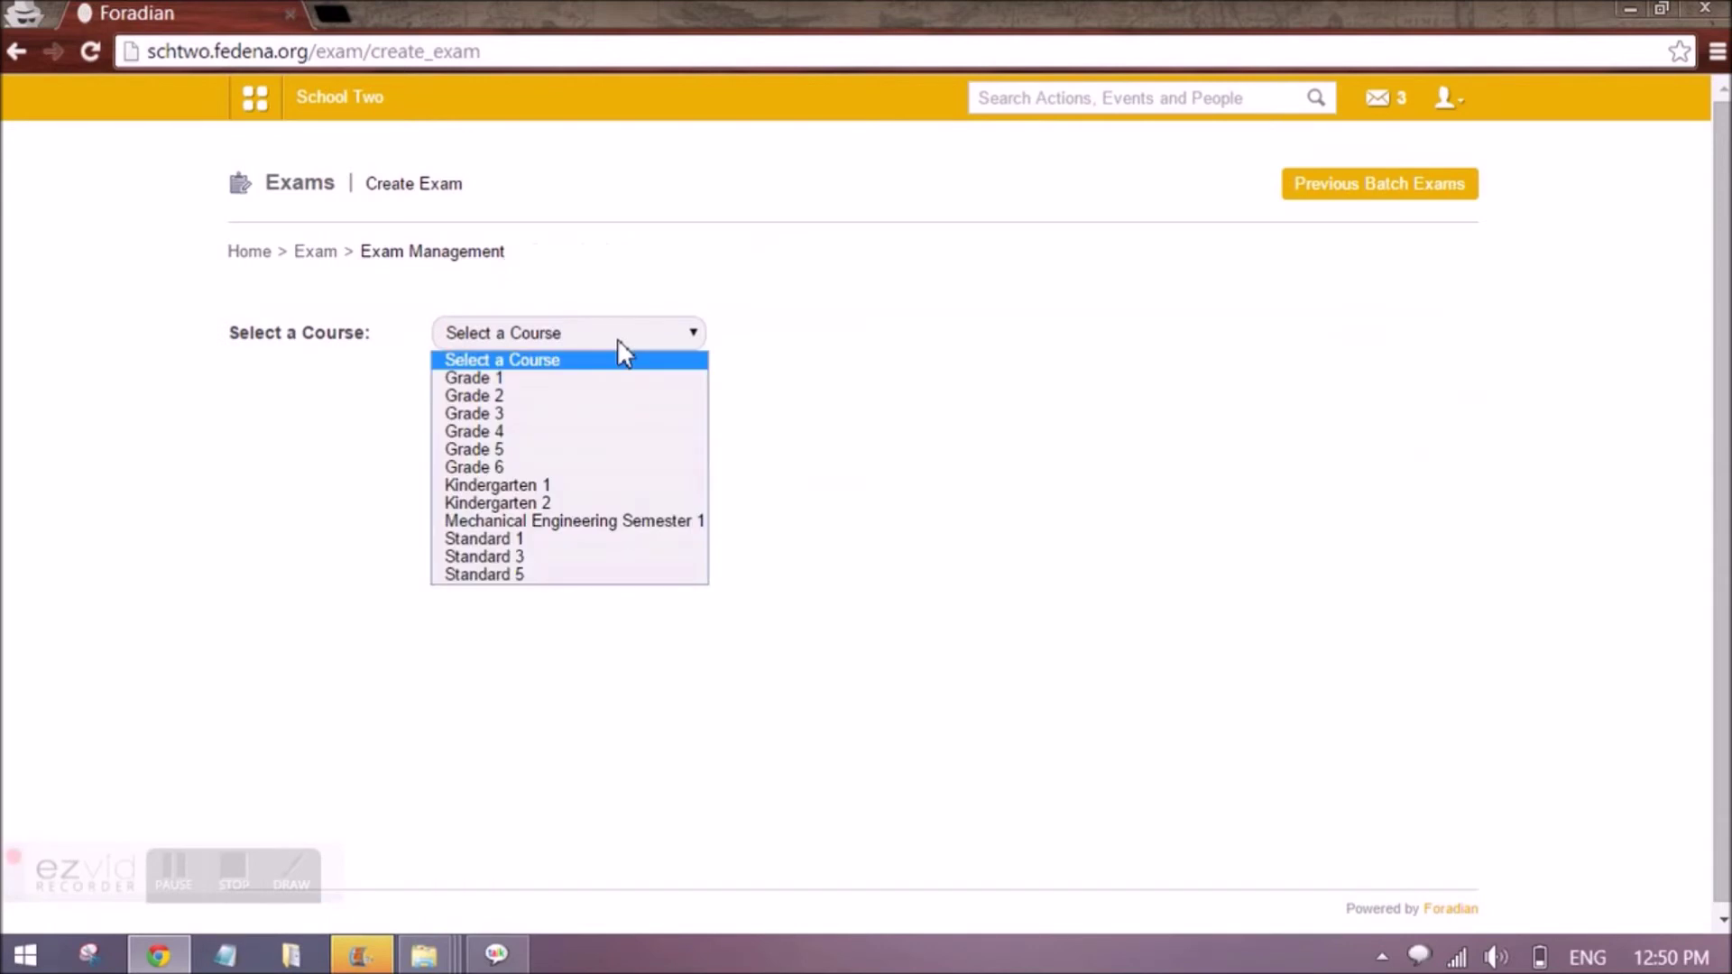
click(316, 253)
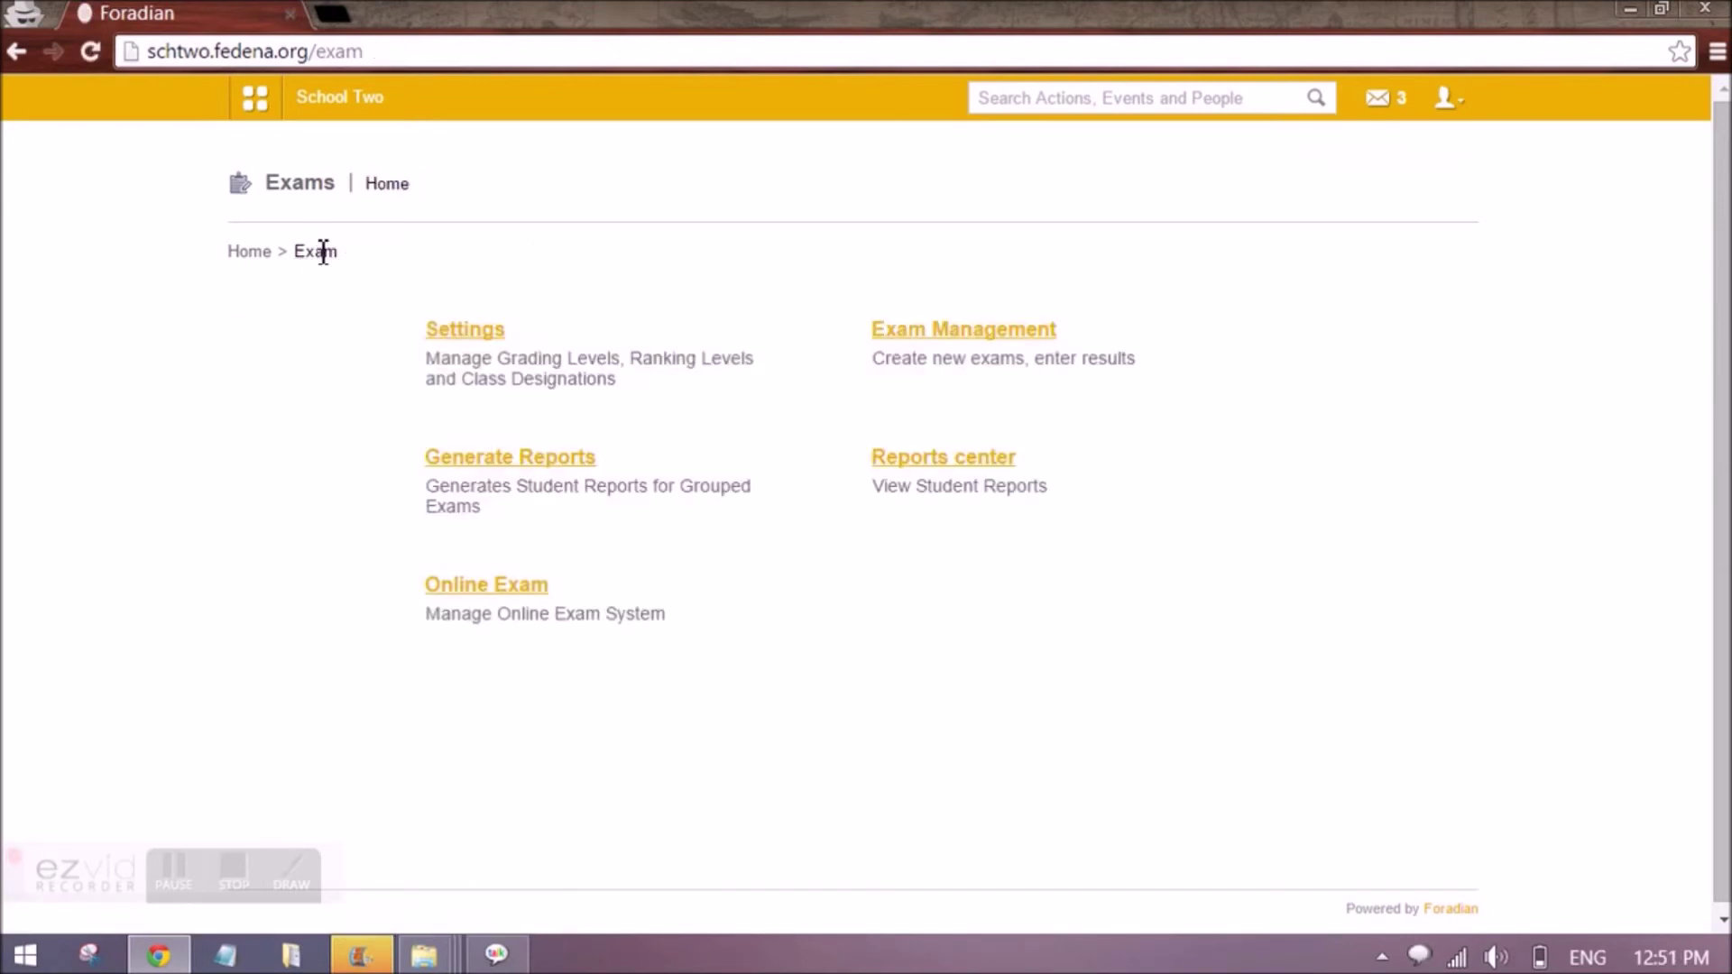
click(914, 471)
scroll(898, 464, down, 1)
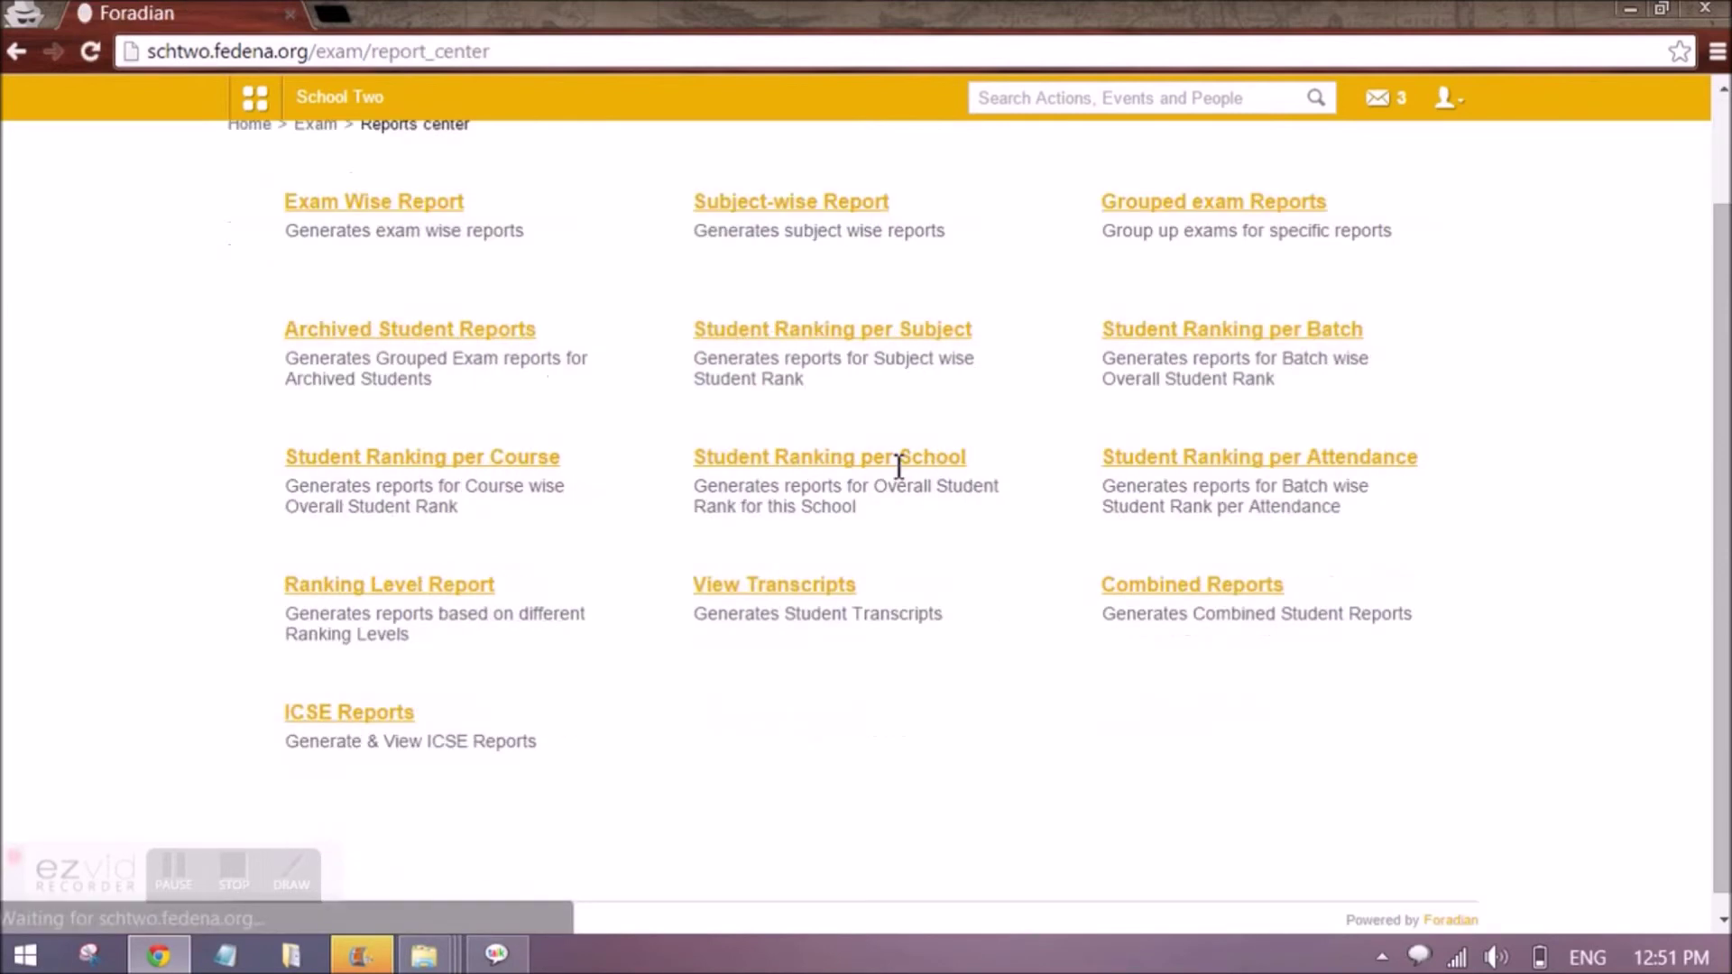
click(342, 702)
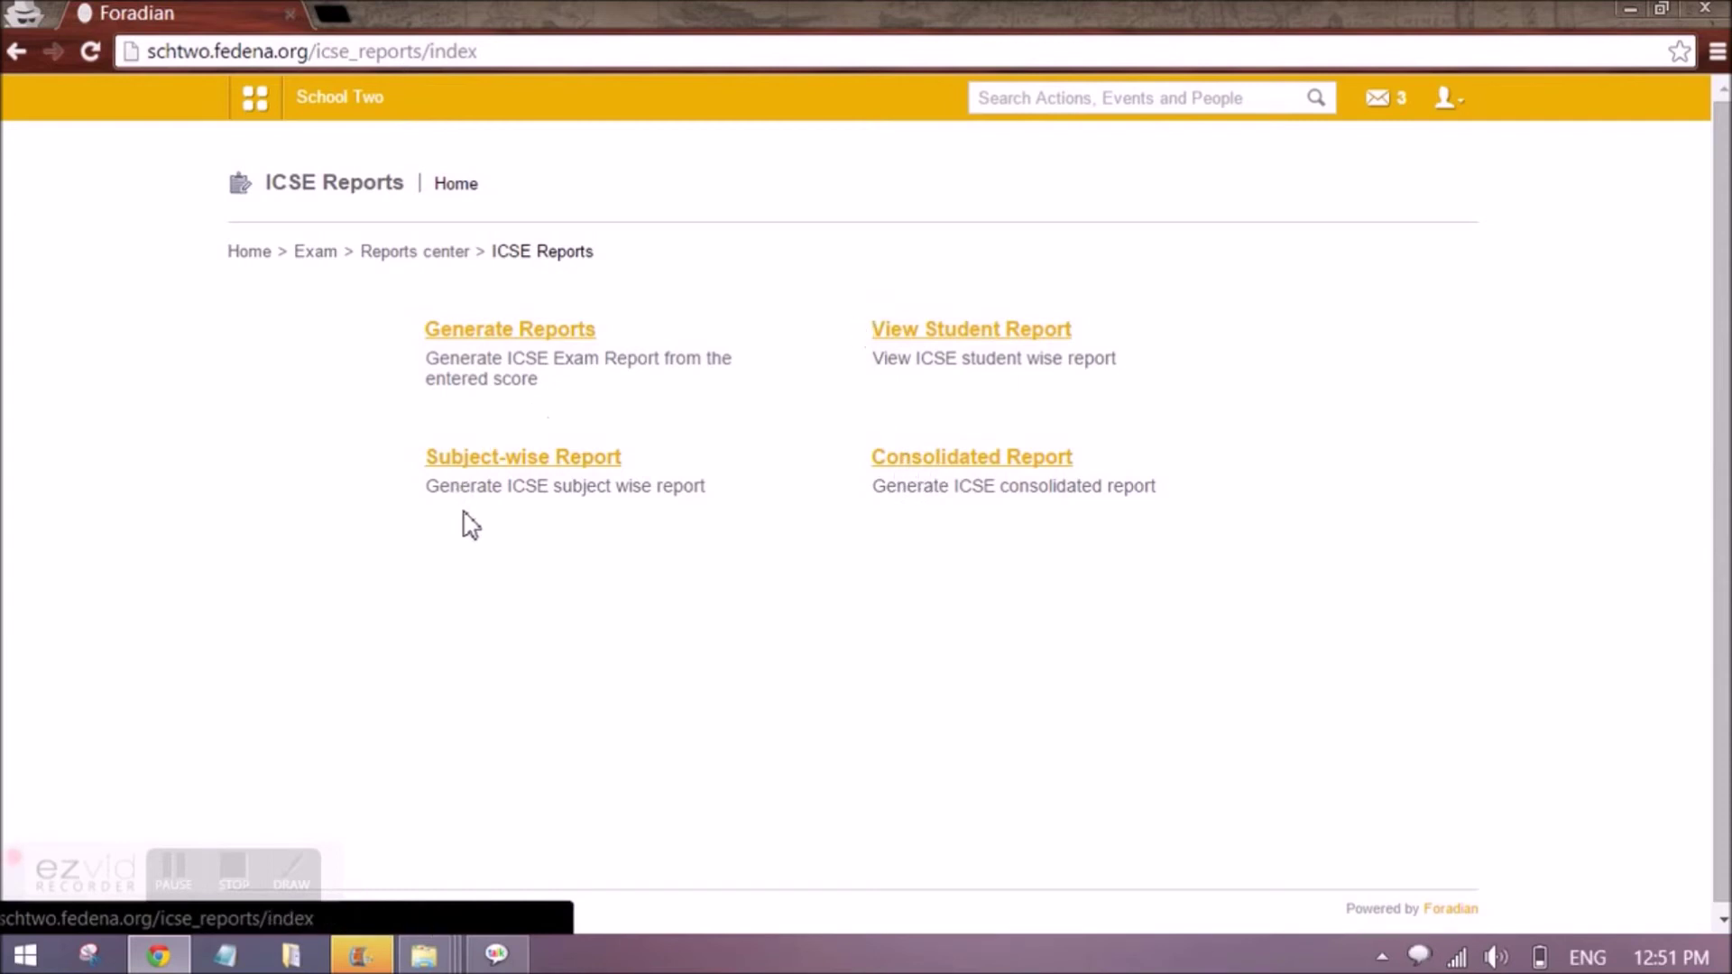
Choose course Standard 1 and batch S1 - A 2014 for ICSE report generation, and return to the ICSE Reports home.
click(519, 334)
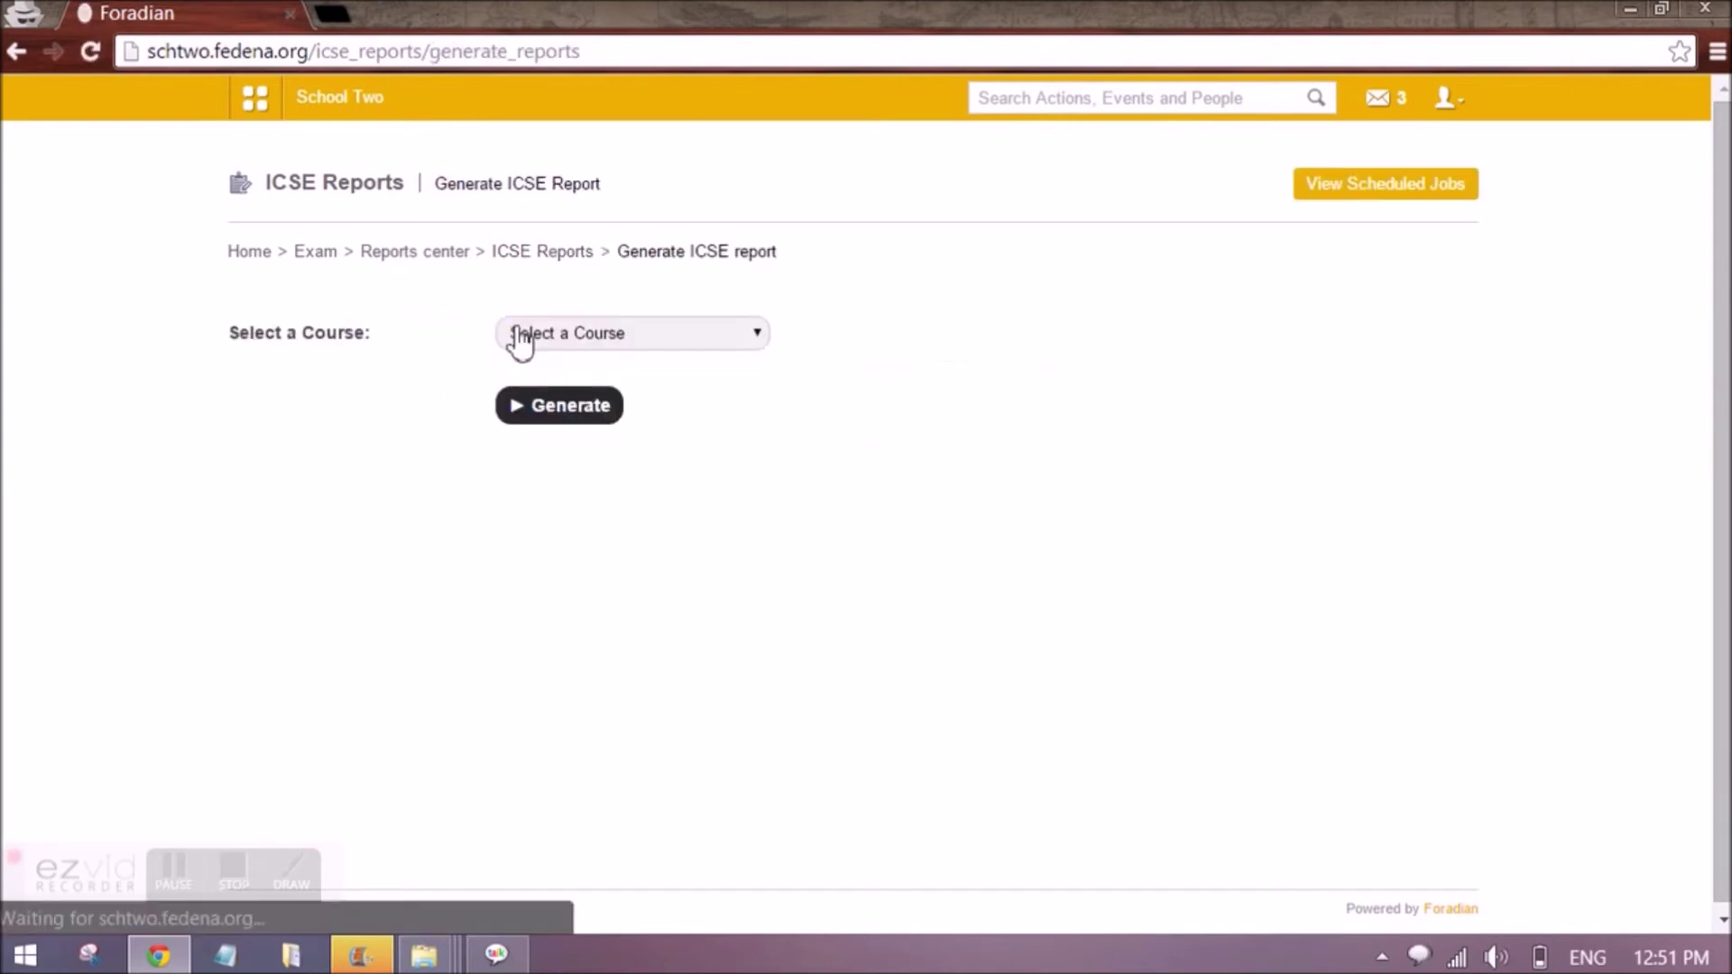
click(546, 342)
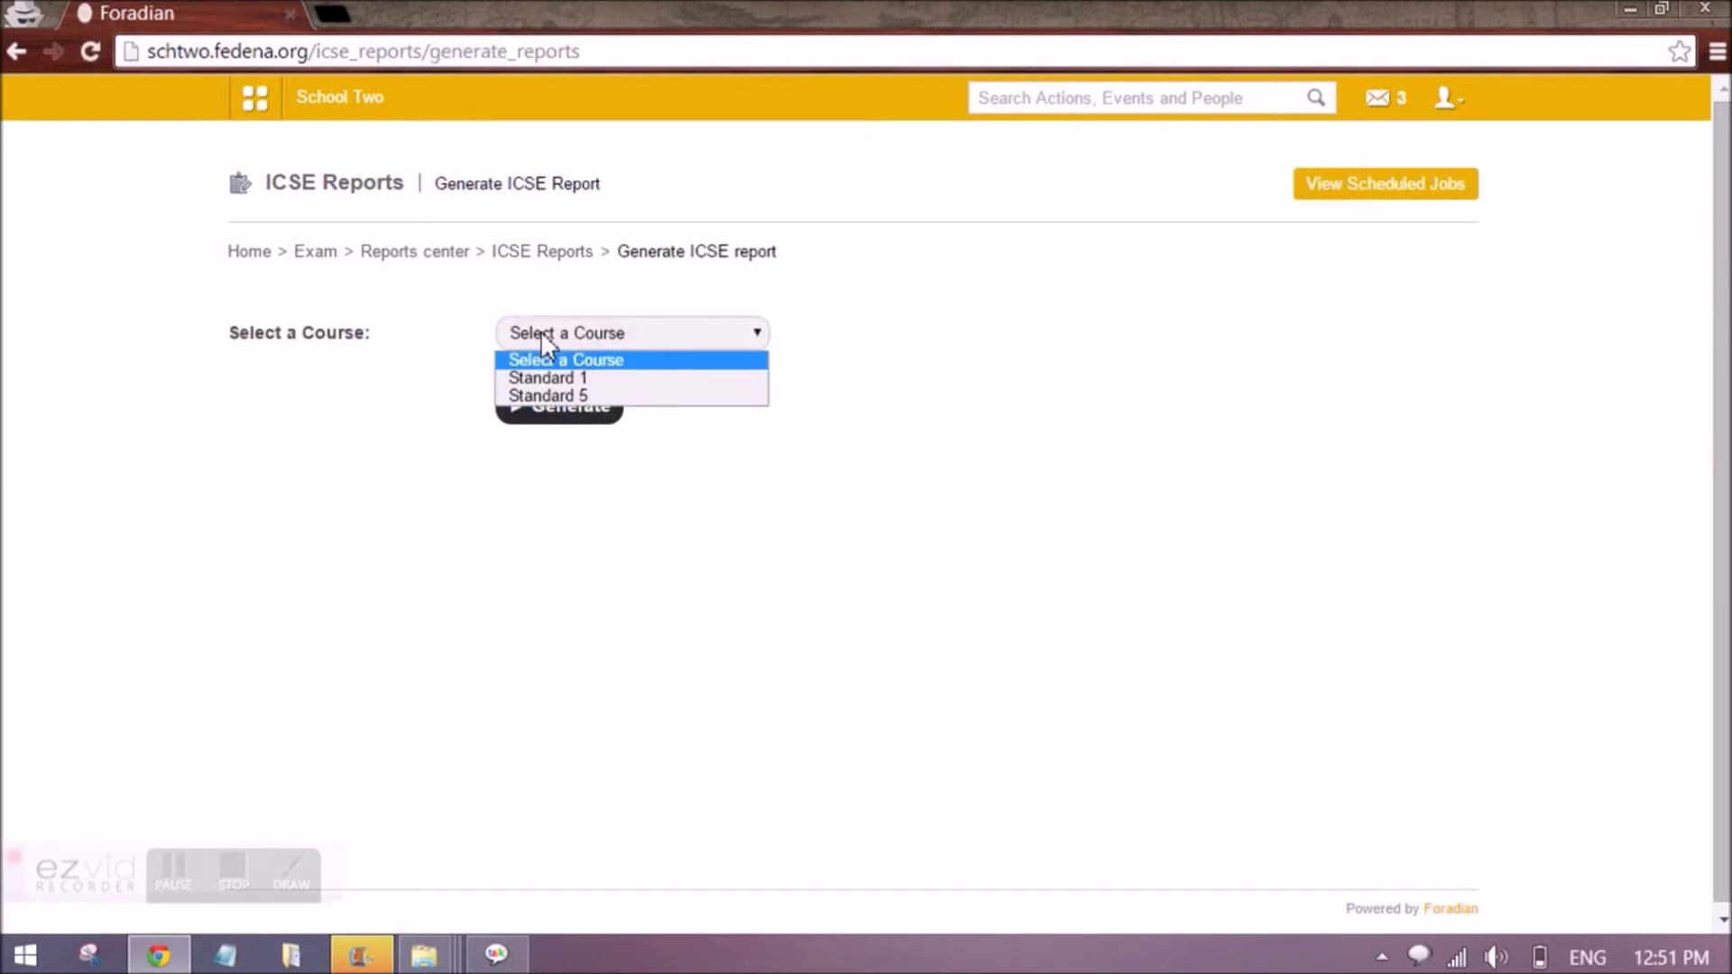
click(555, 375)
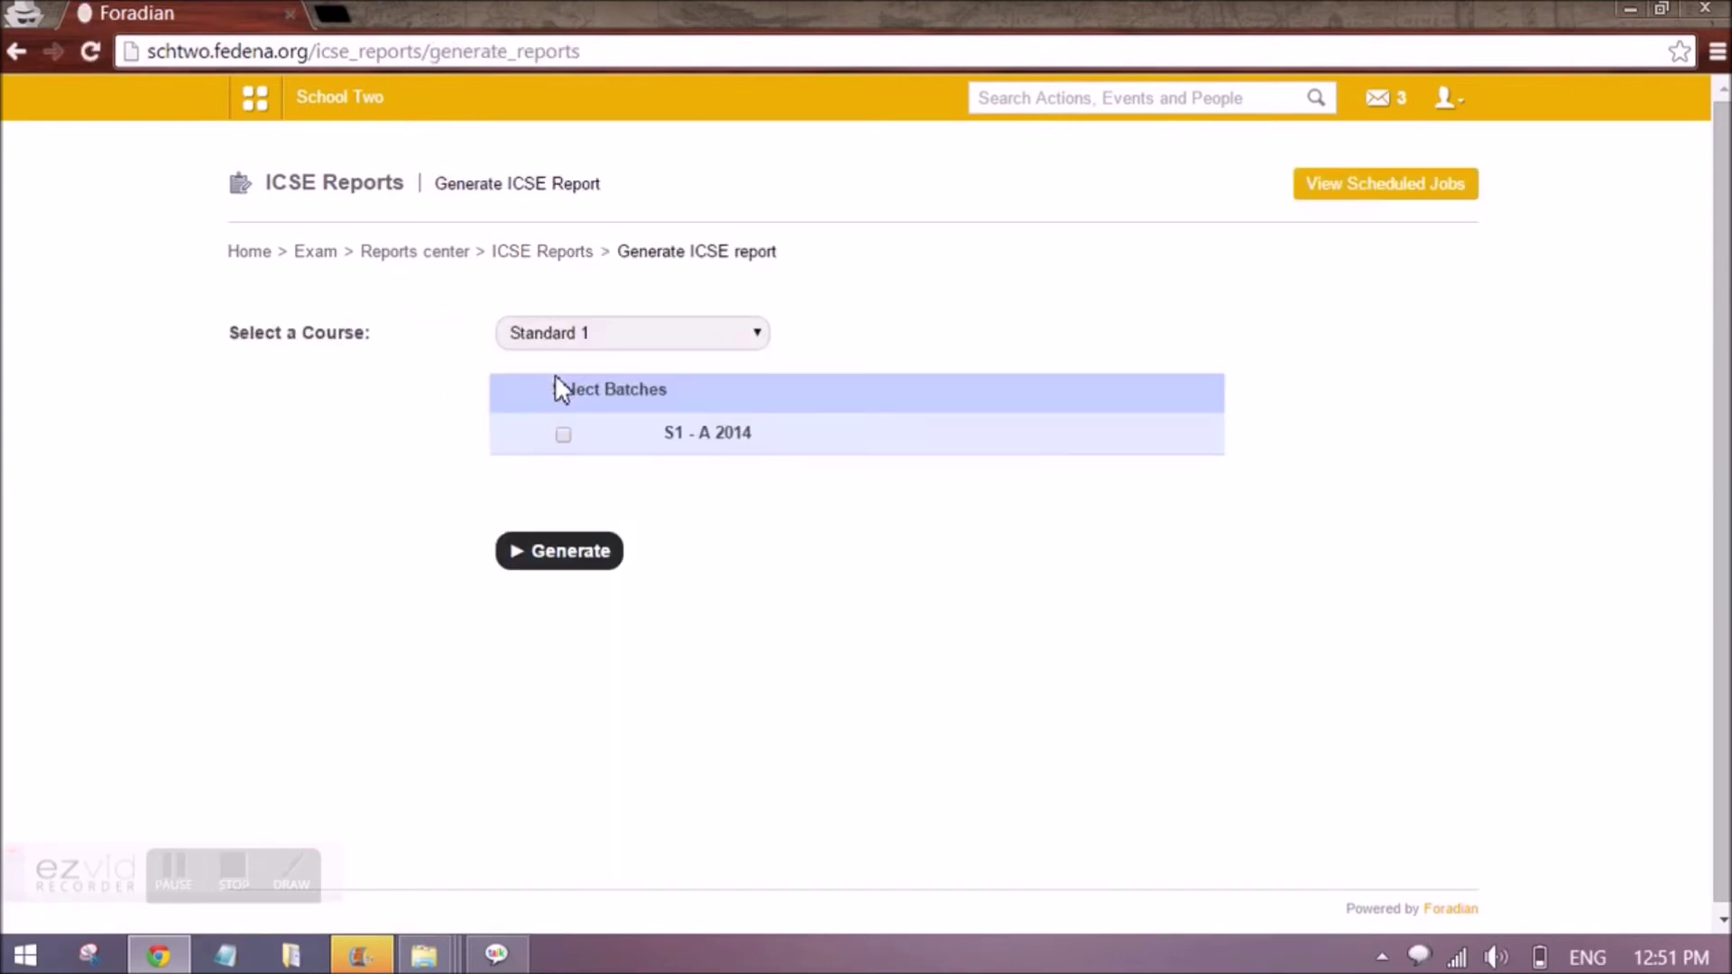
click(564, 436)
click(534, 257)
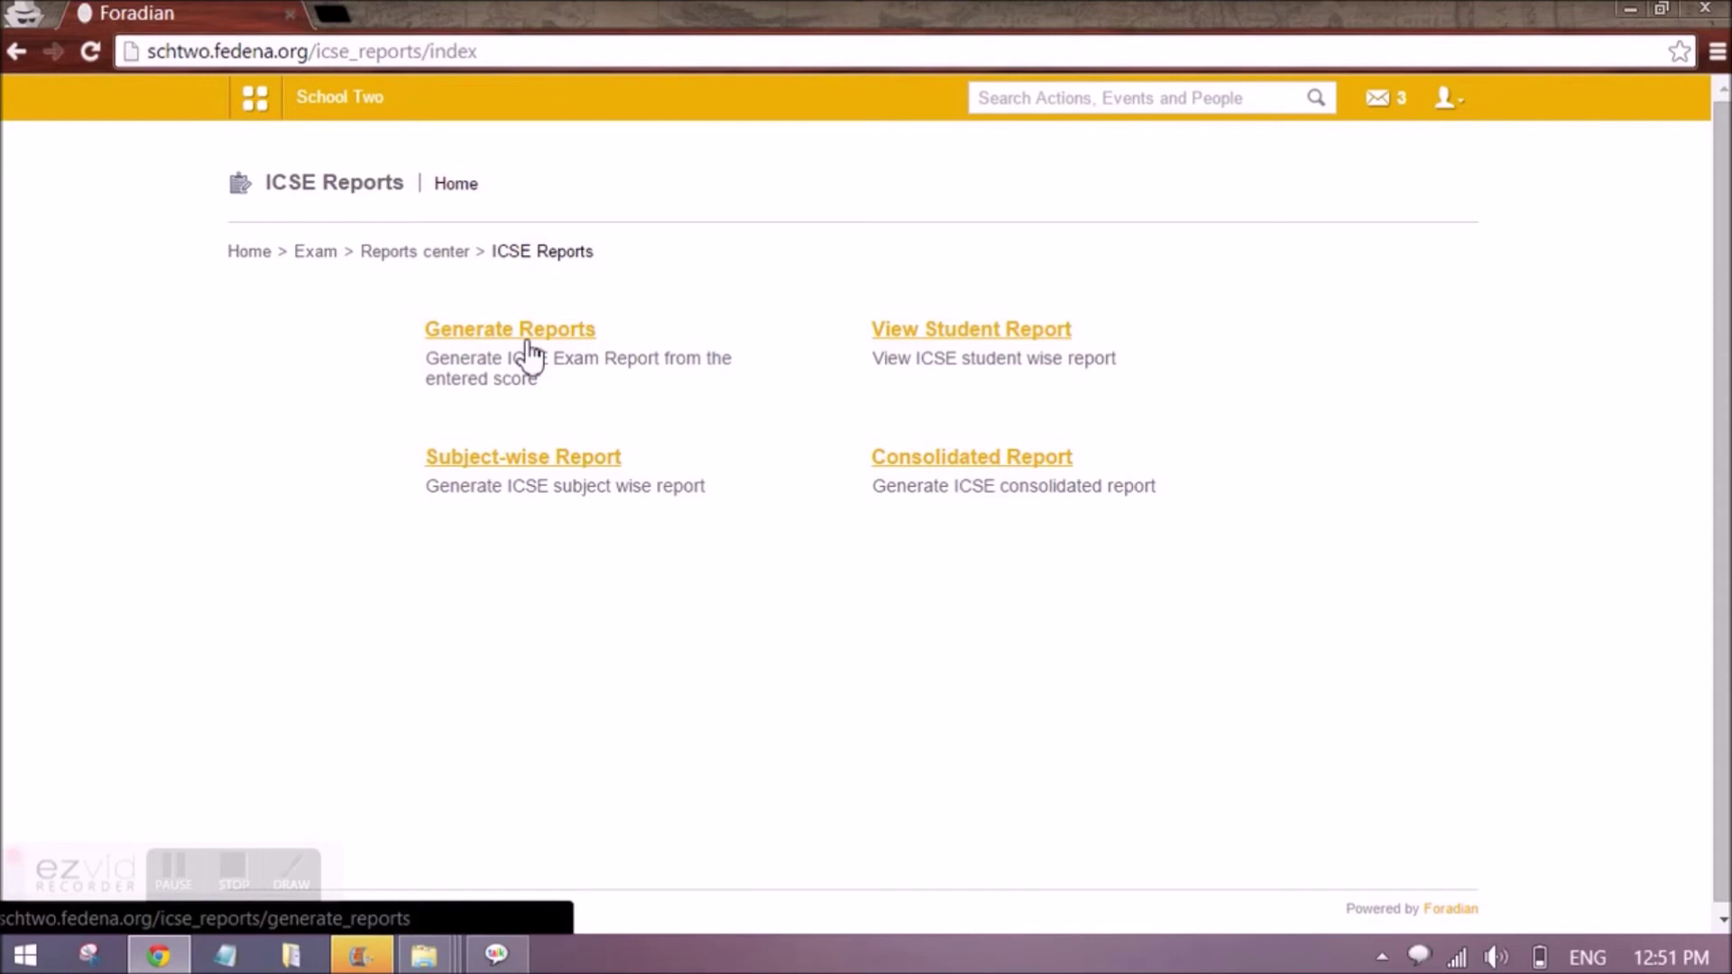
View the student-wise ICSE report for batch S1 - A 2014, examining the overall report, attendance and remarks.
click(973, 336)
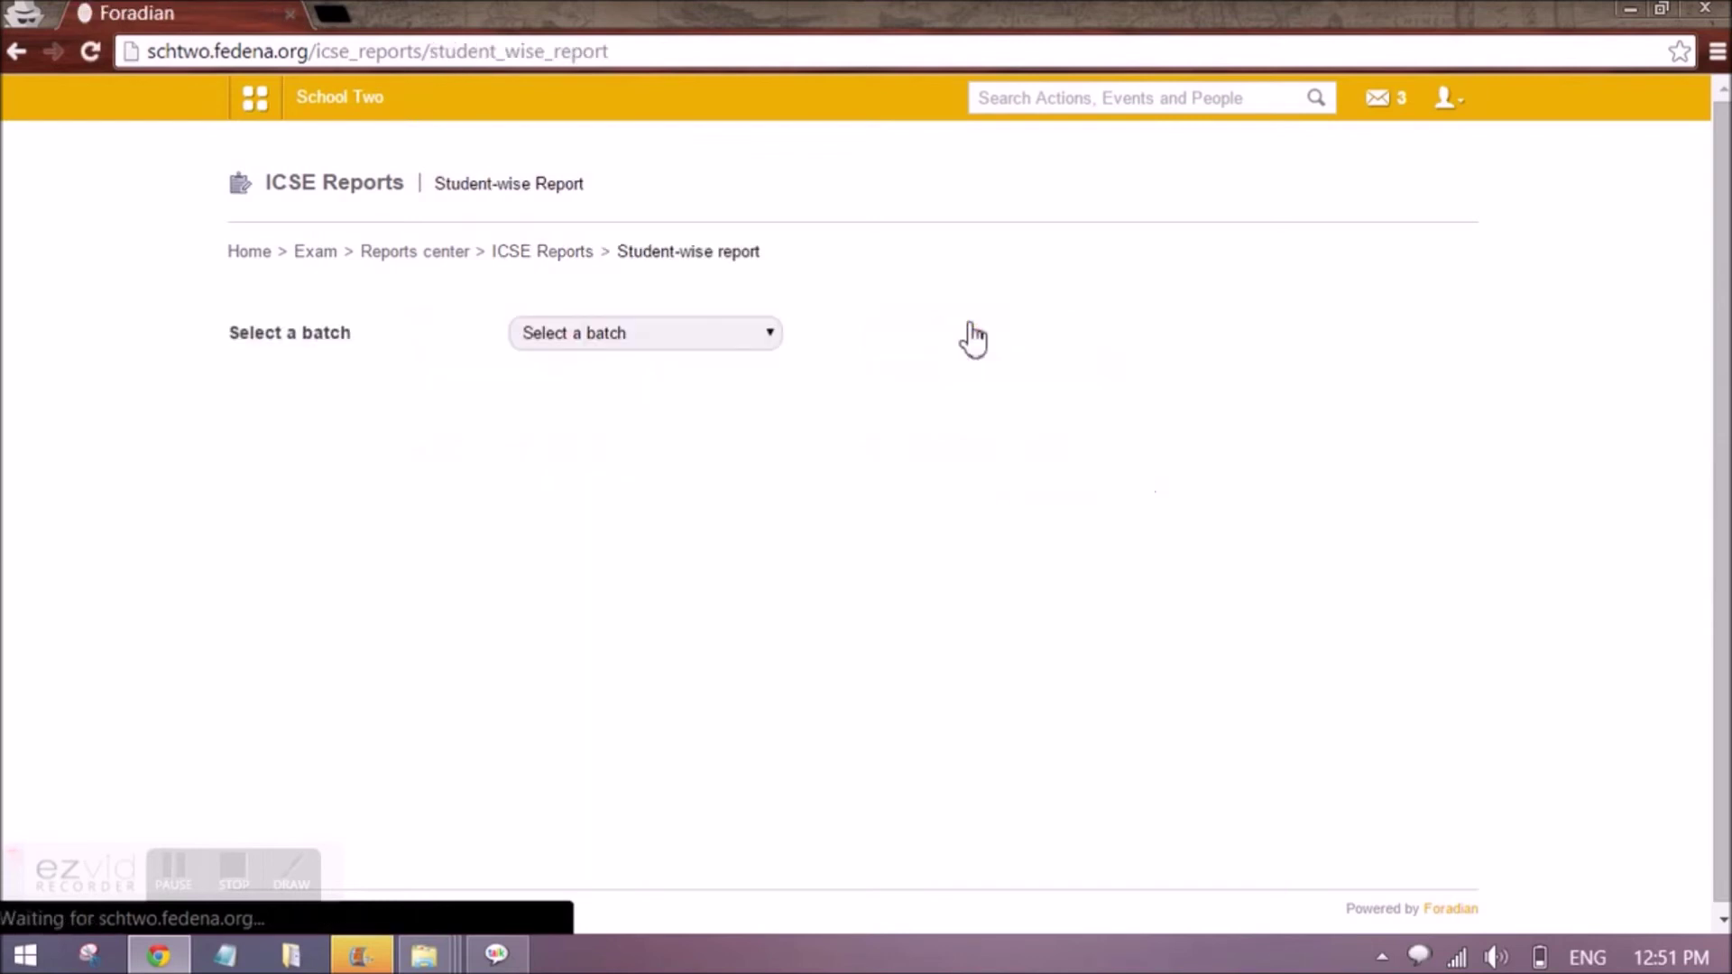
click(691, 337)
click(685, 379)
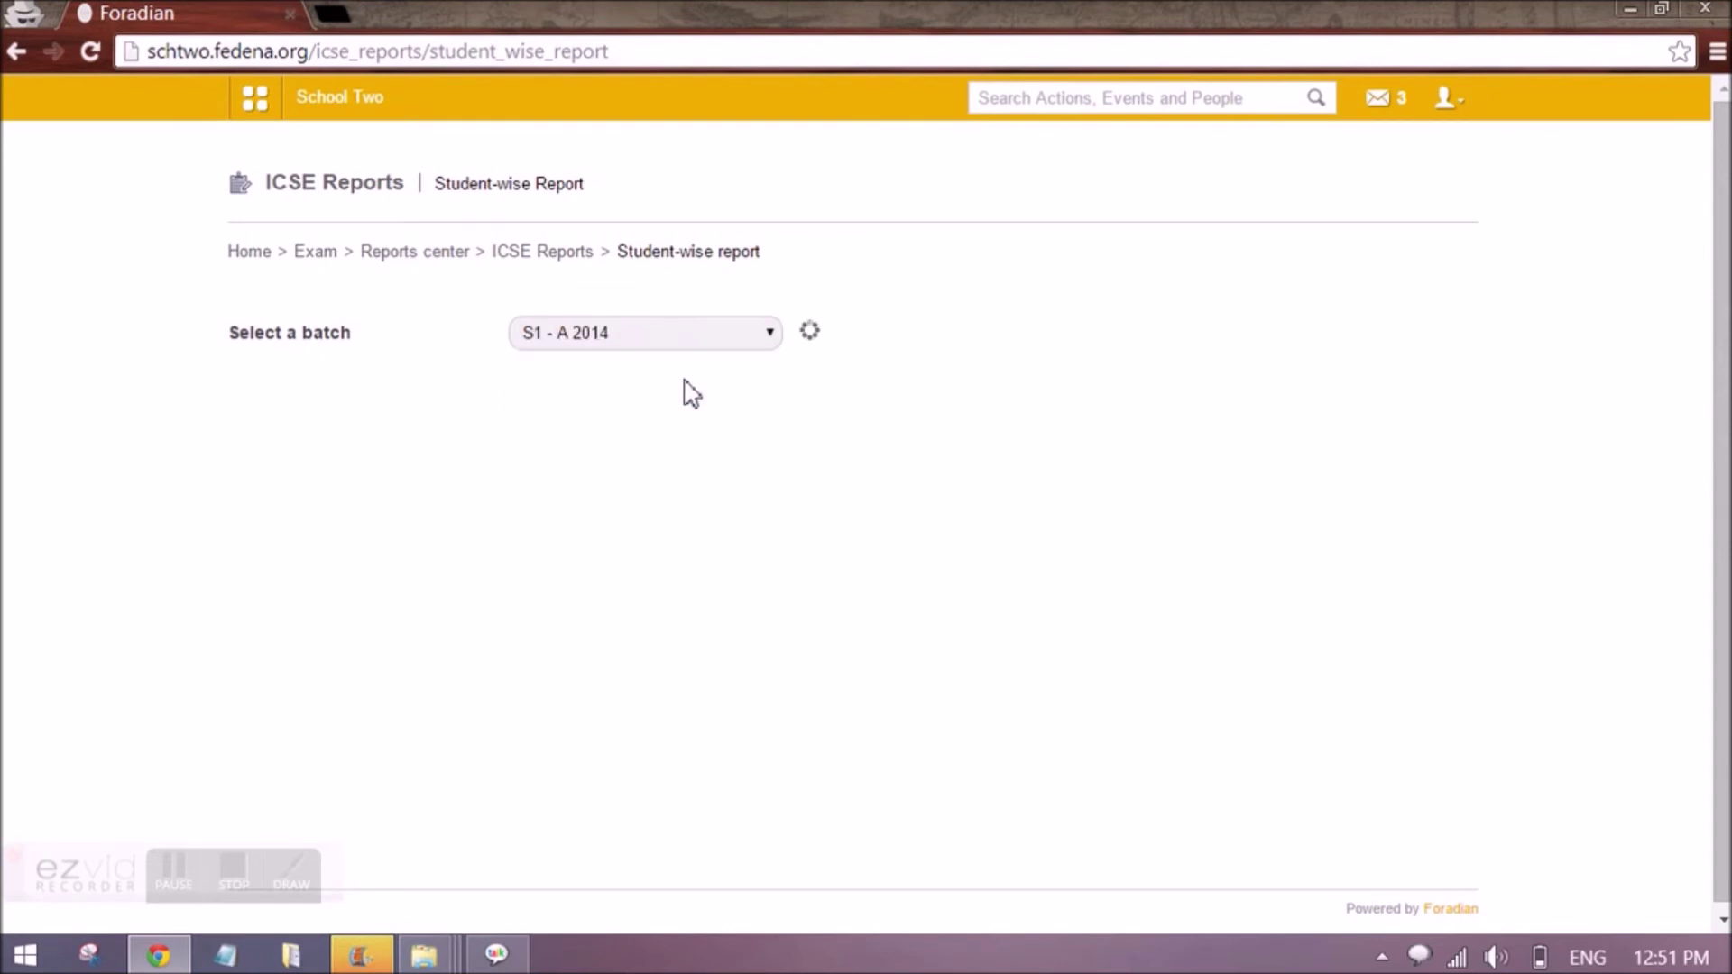
scroll(684, 391, down, 3)
scroll(440, 442, up, 2)
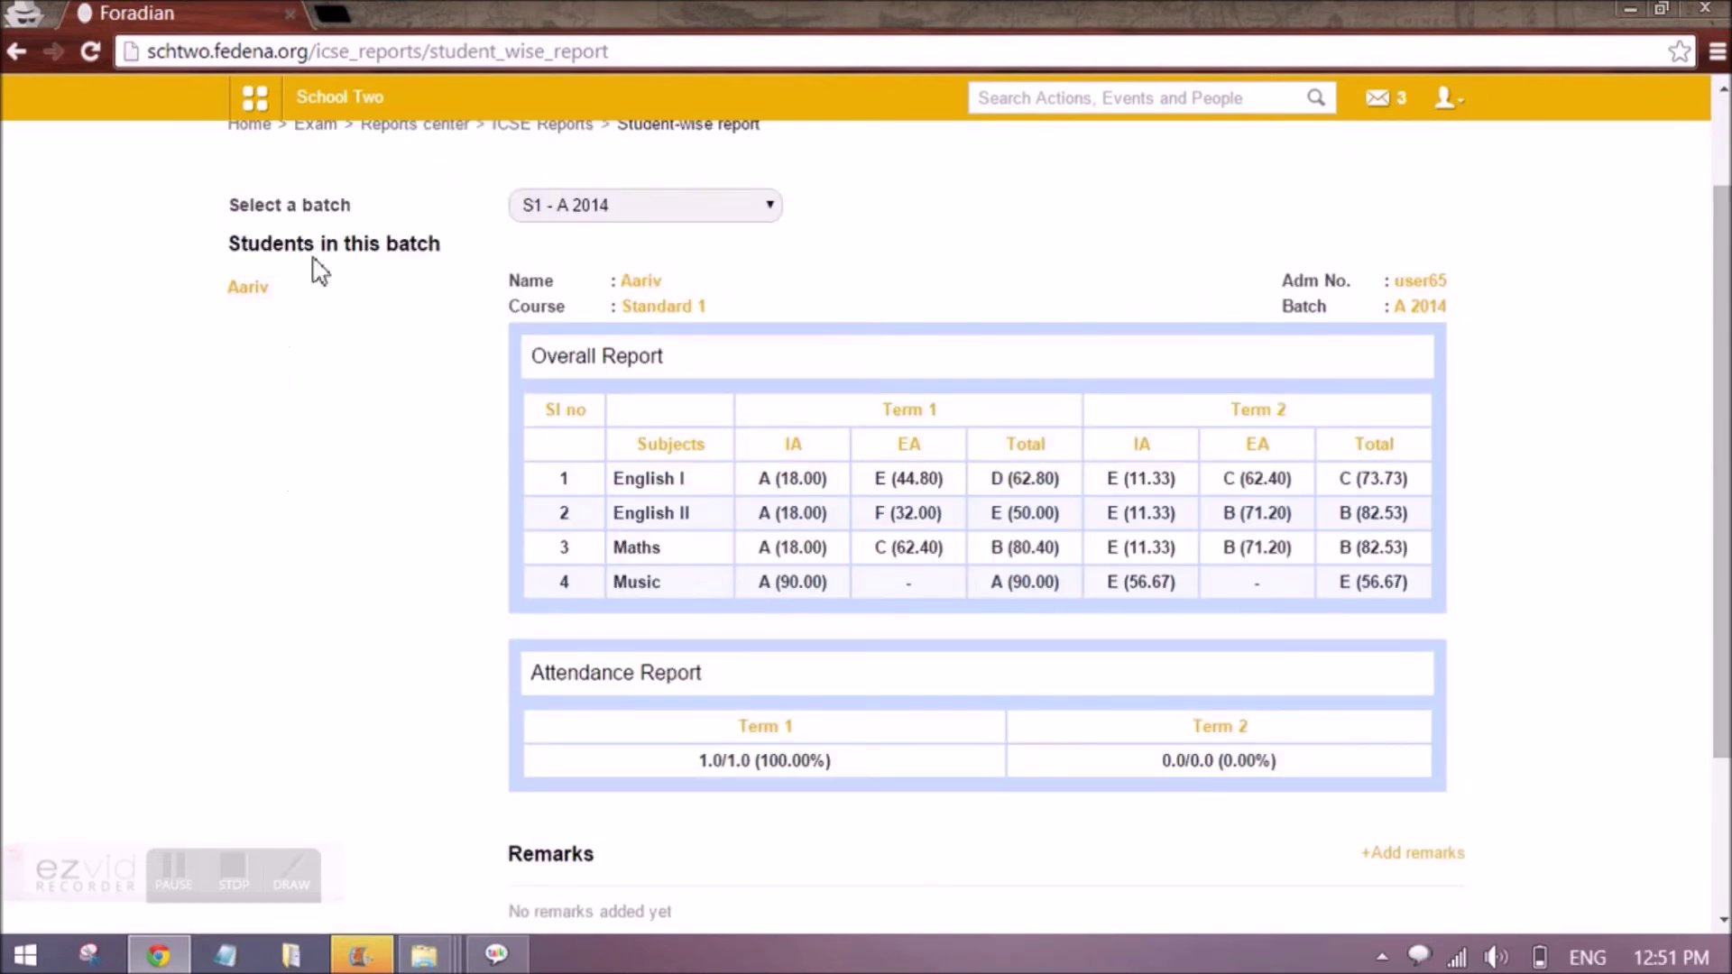
scroll(817, 451, down, 2)
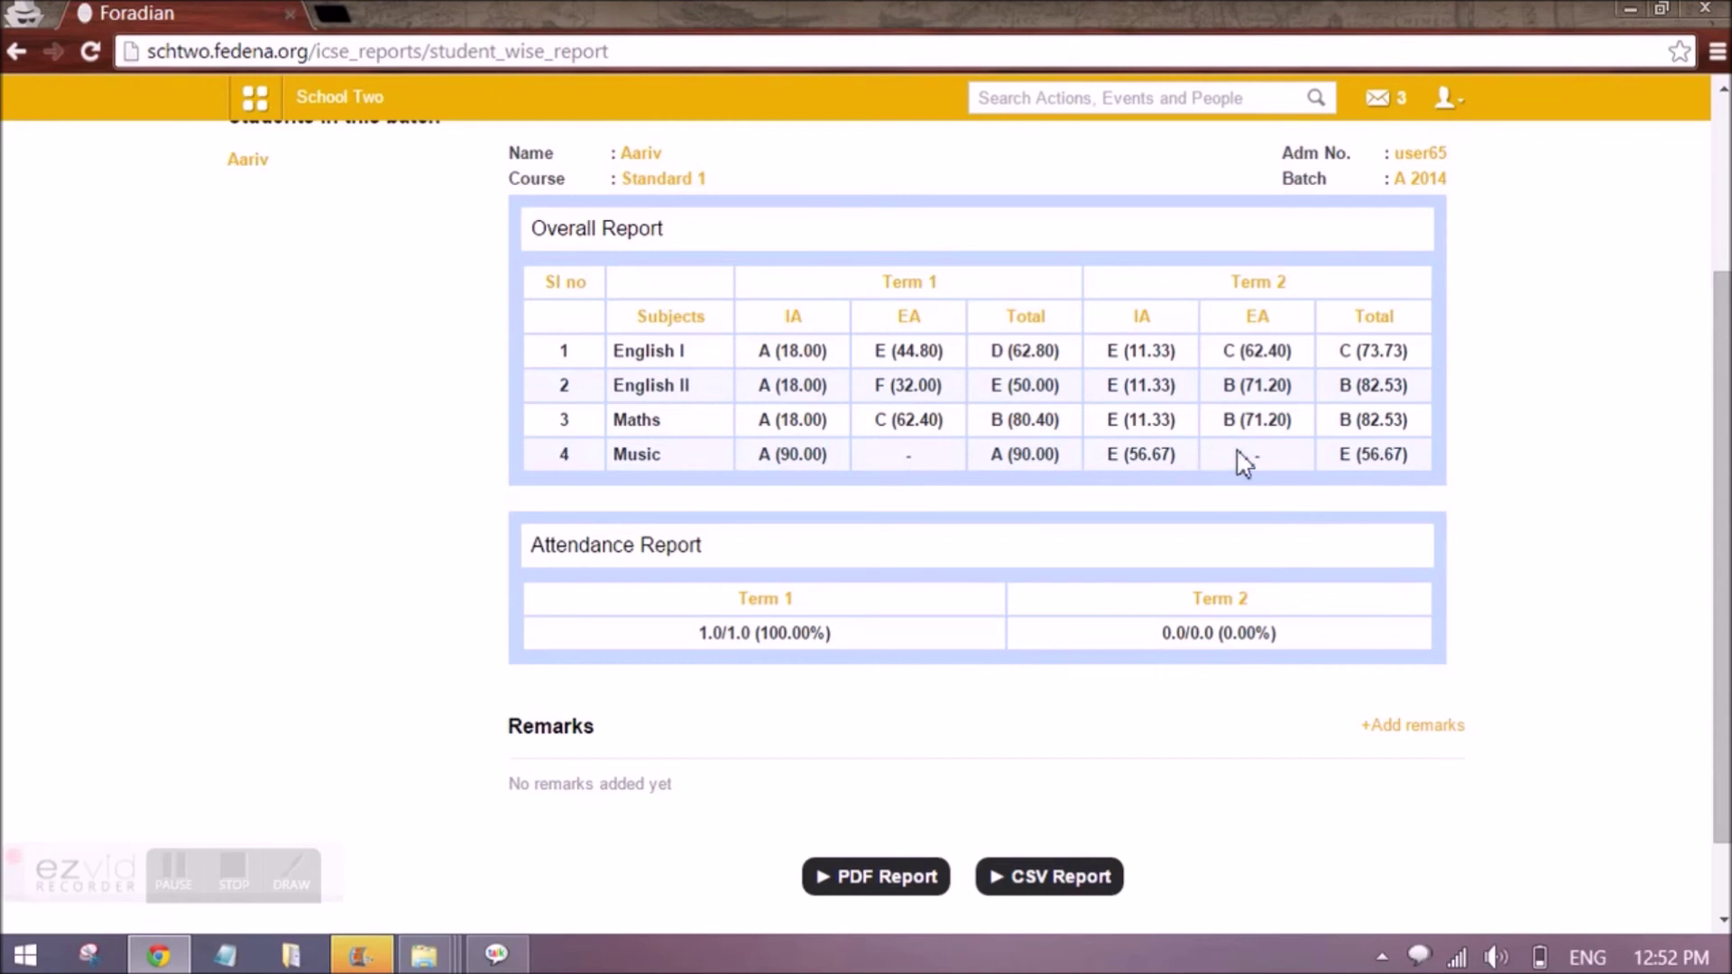
scroll(1245, 464, up, 3)
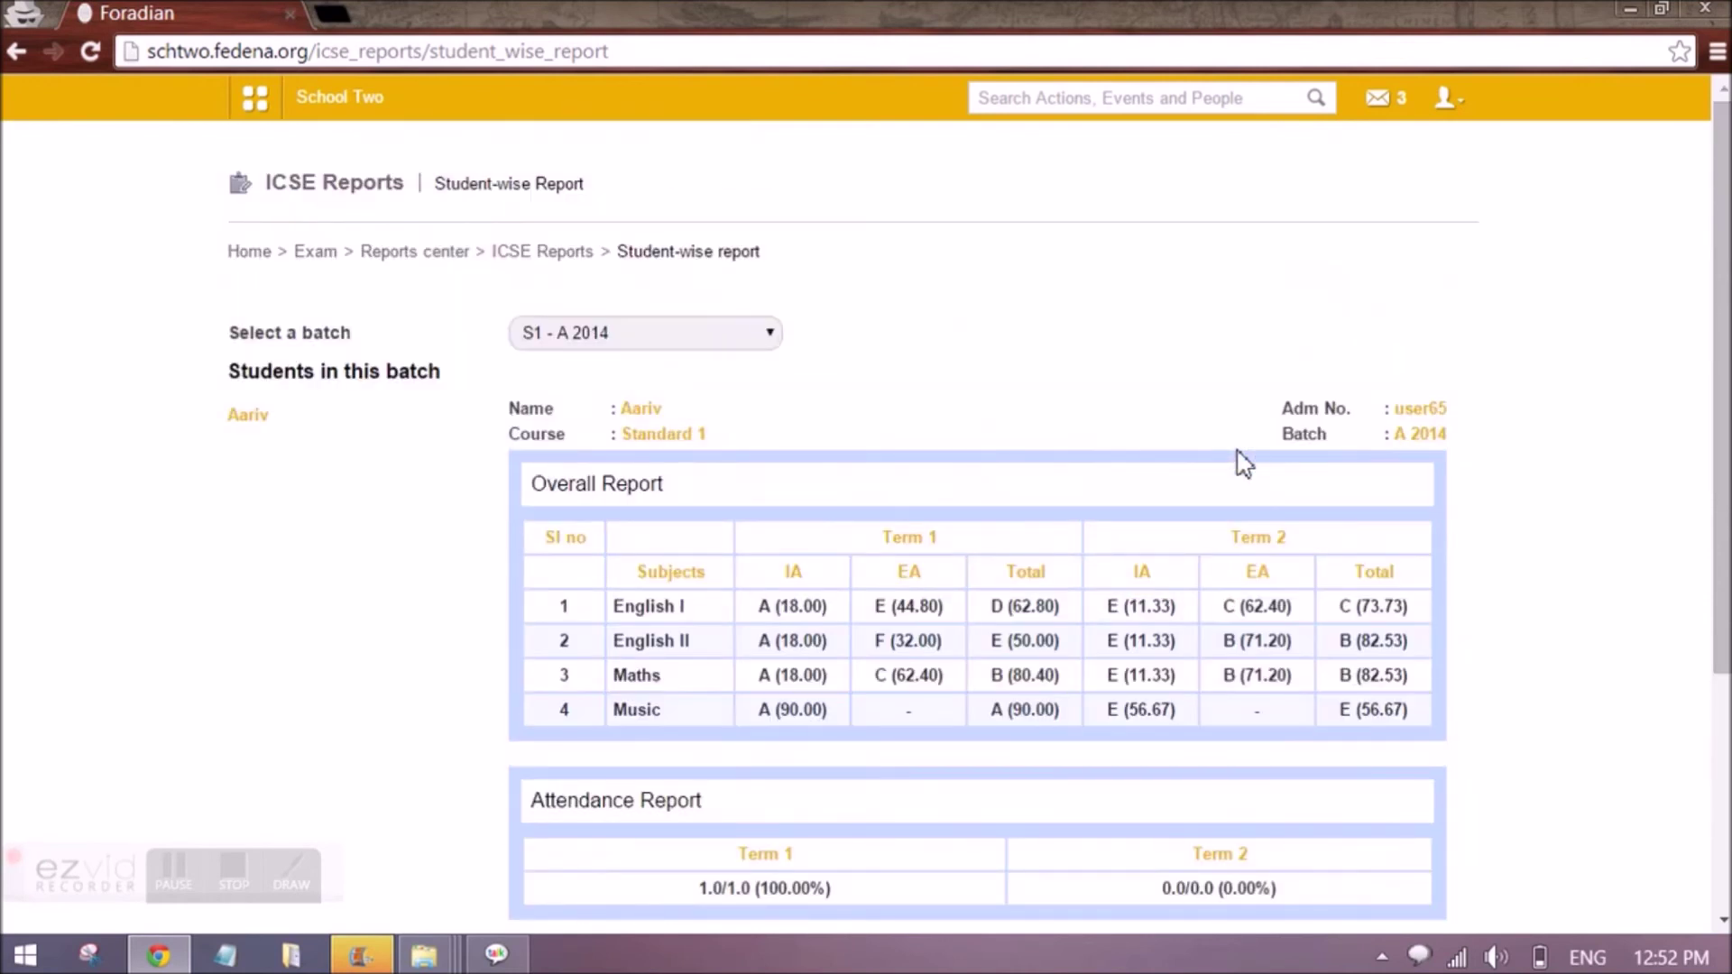
View the subject-wise internal mark report for Standard 1, batch S1 - A 2014, subject English I.
click(556, 256)
click(577, 459)
click(529, 334)
click(506, 377)
click(908, 333)
click(902, 377)
click(1277, 347)
click(1293, 368)
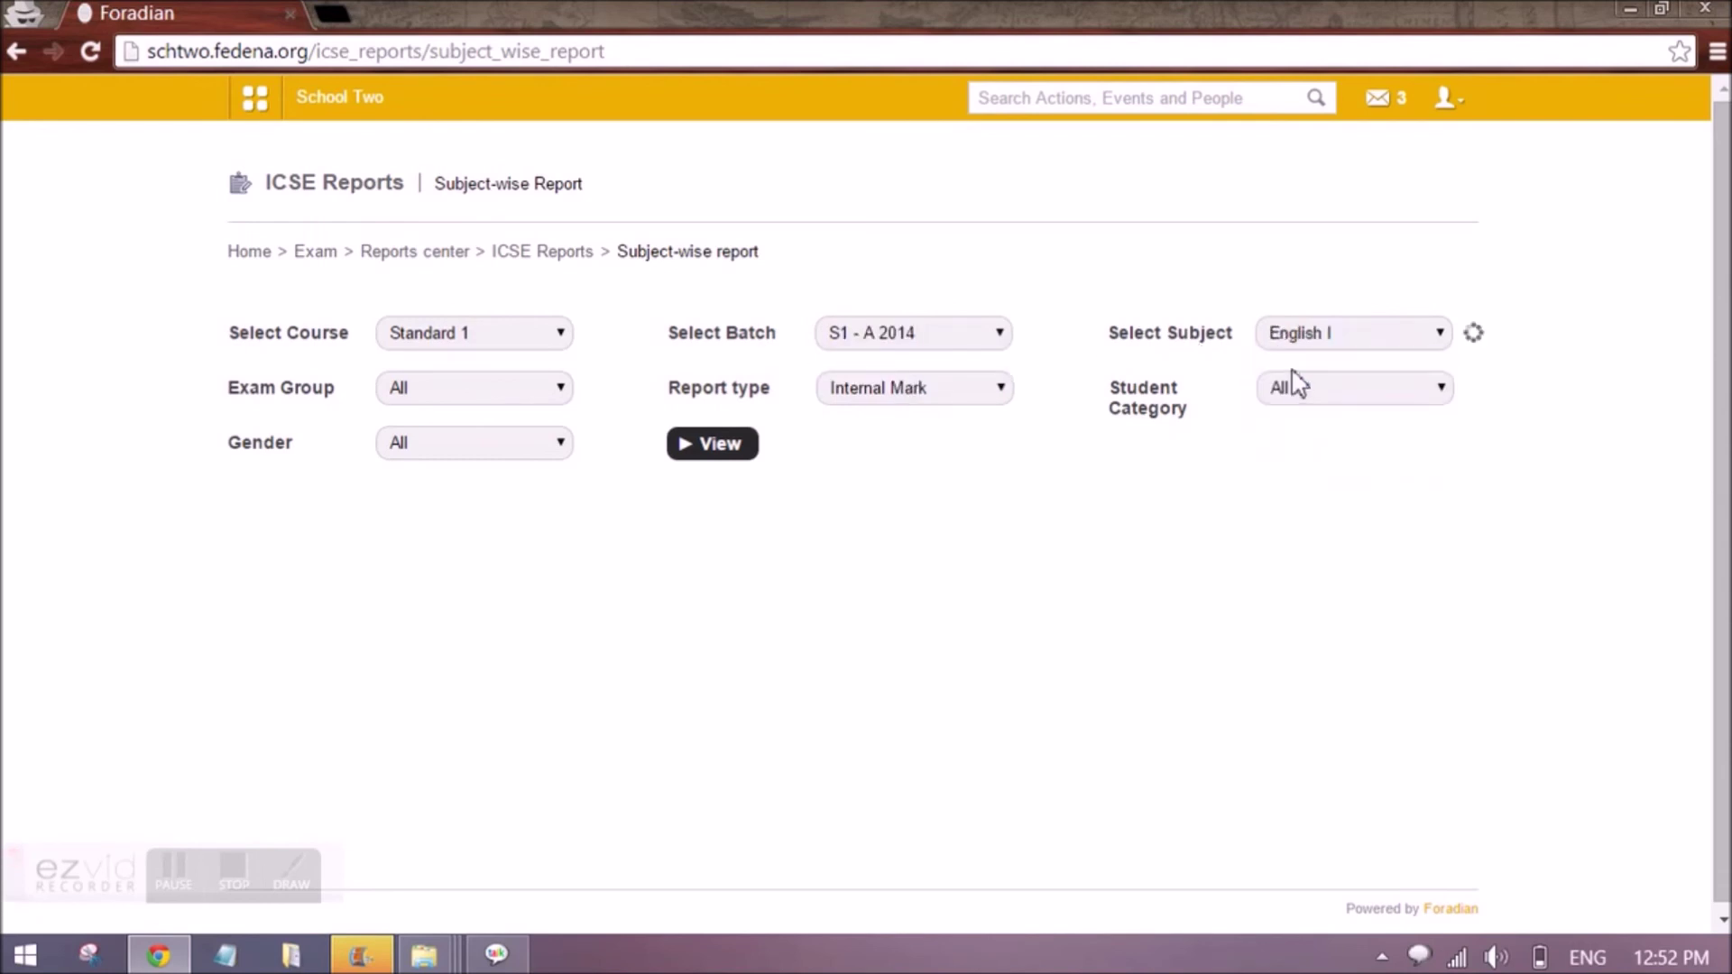
click(724, 448)
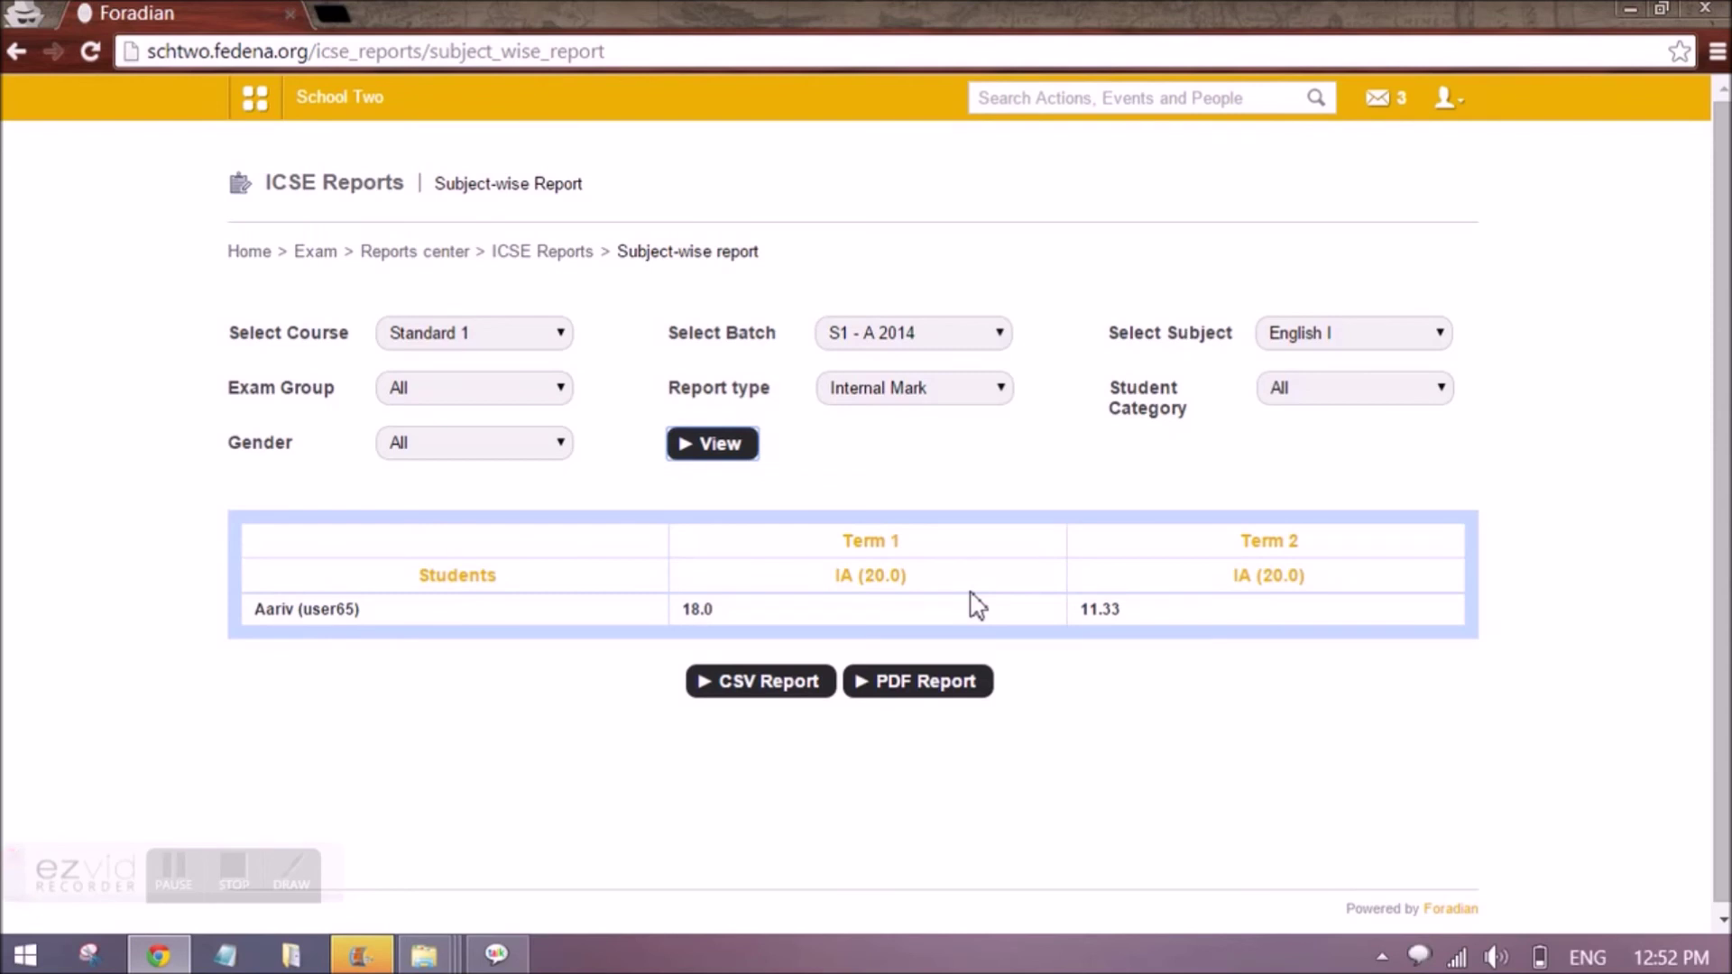
Look over the report type options of the subject-wise report and open the Consolidated Report in ICSE Reports.
click(887, 386)
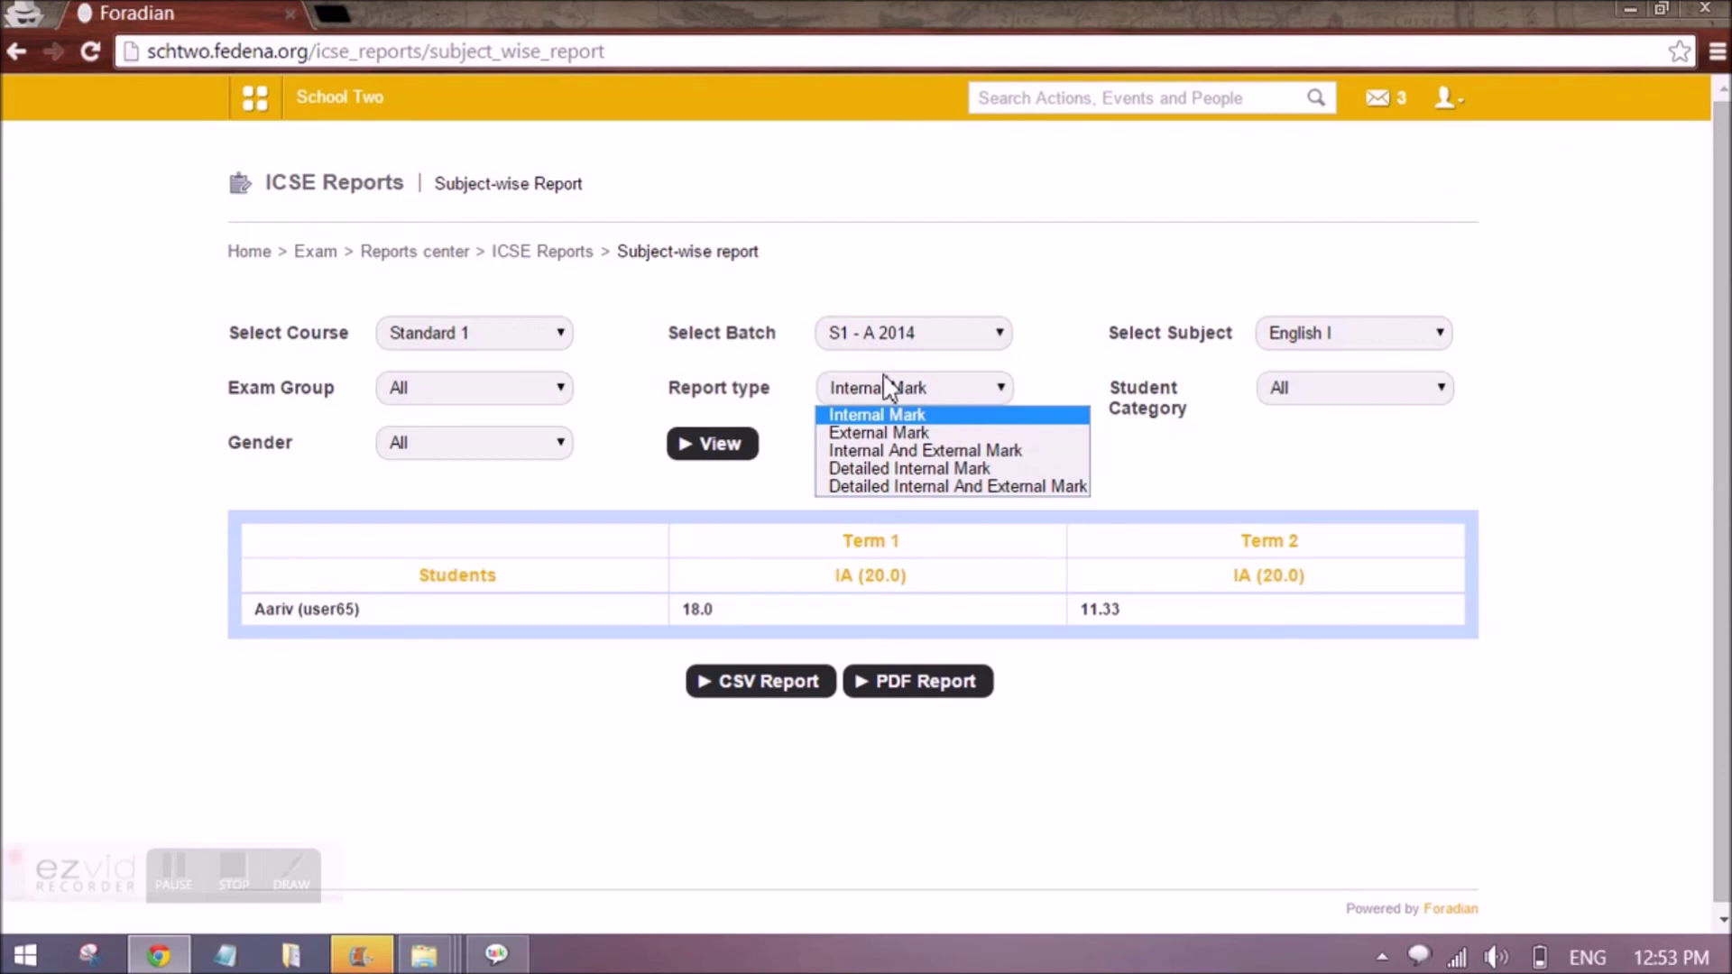
click(533, 255)
click(926, 466)
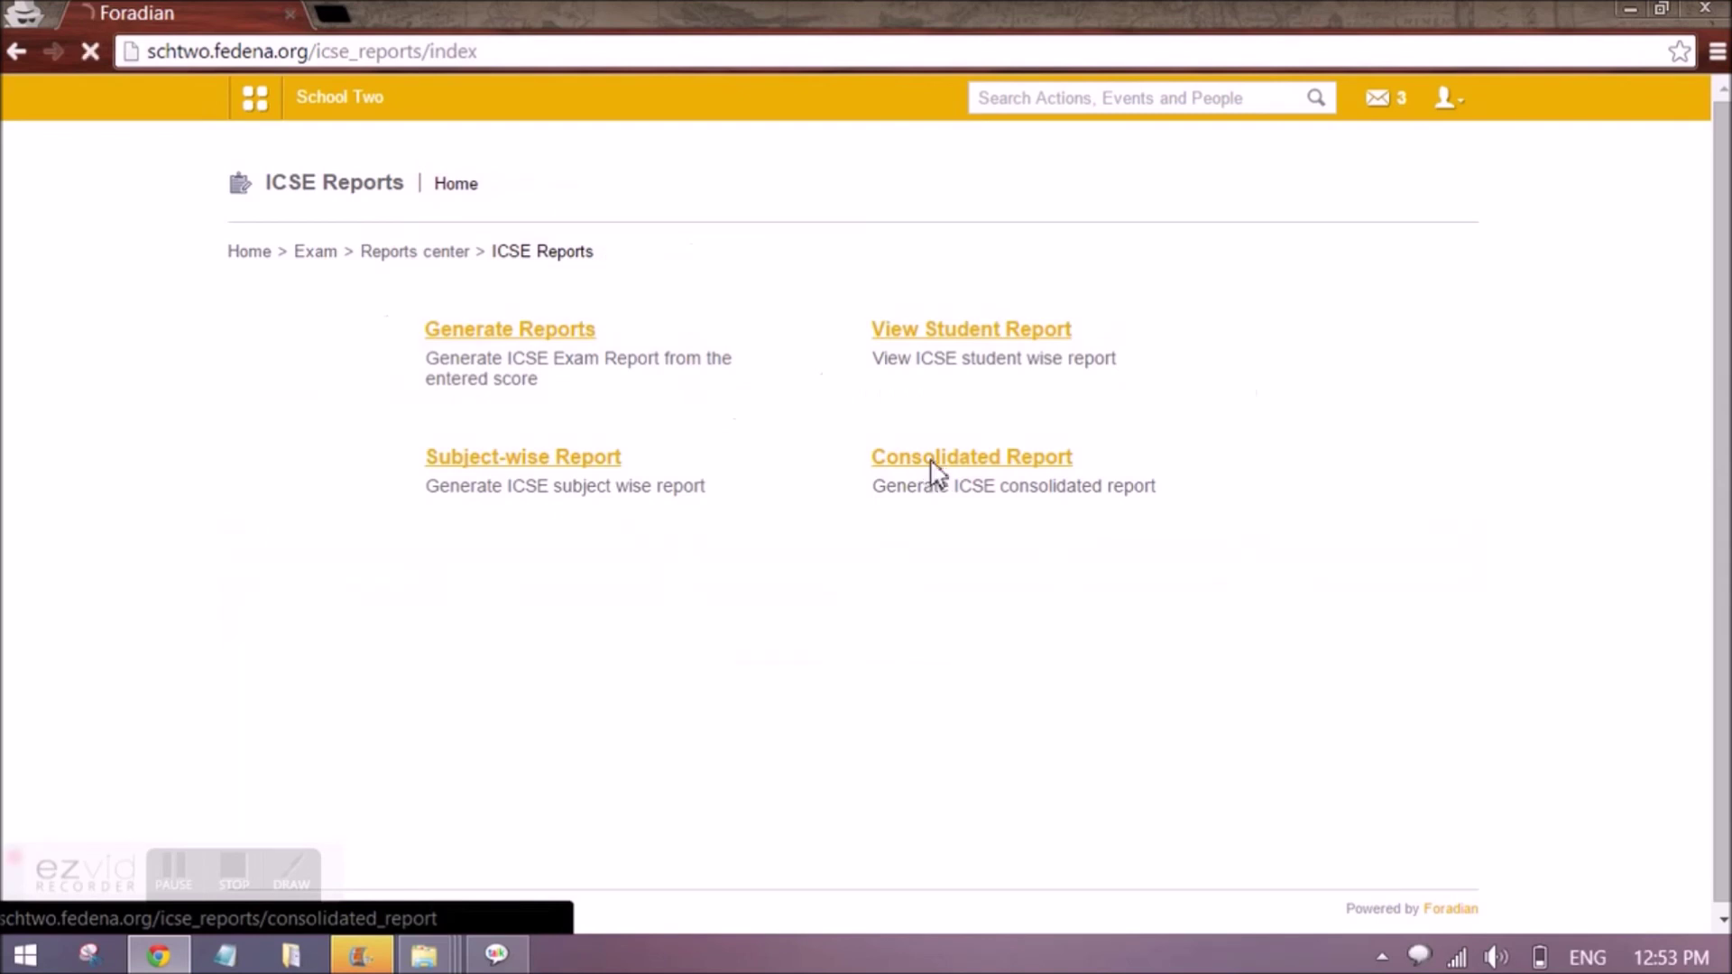
View the consolidated report for course Standard 1, batch S1 - A 2014, with exam group All.
click(513, 335)
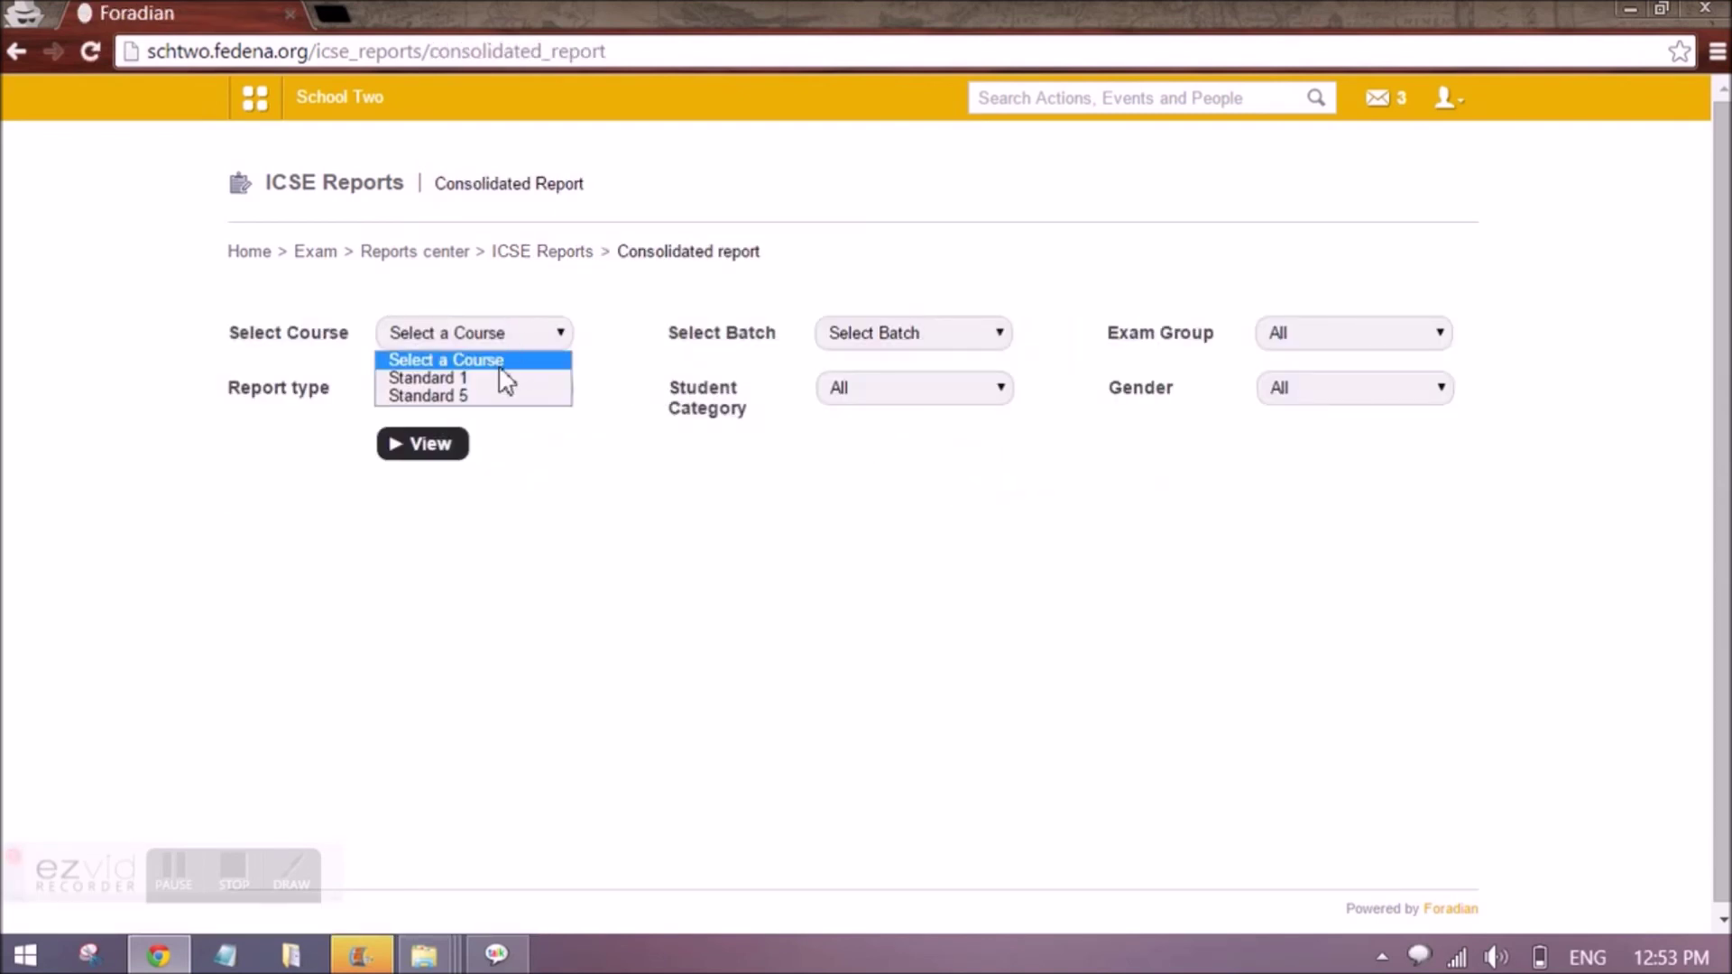
click(502, 377)
click(857, 342)
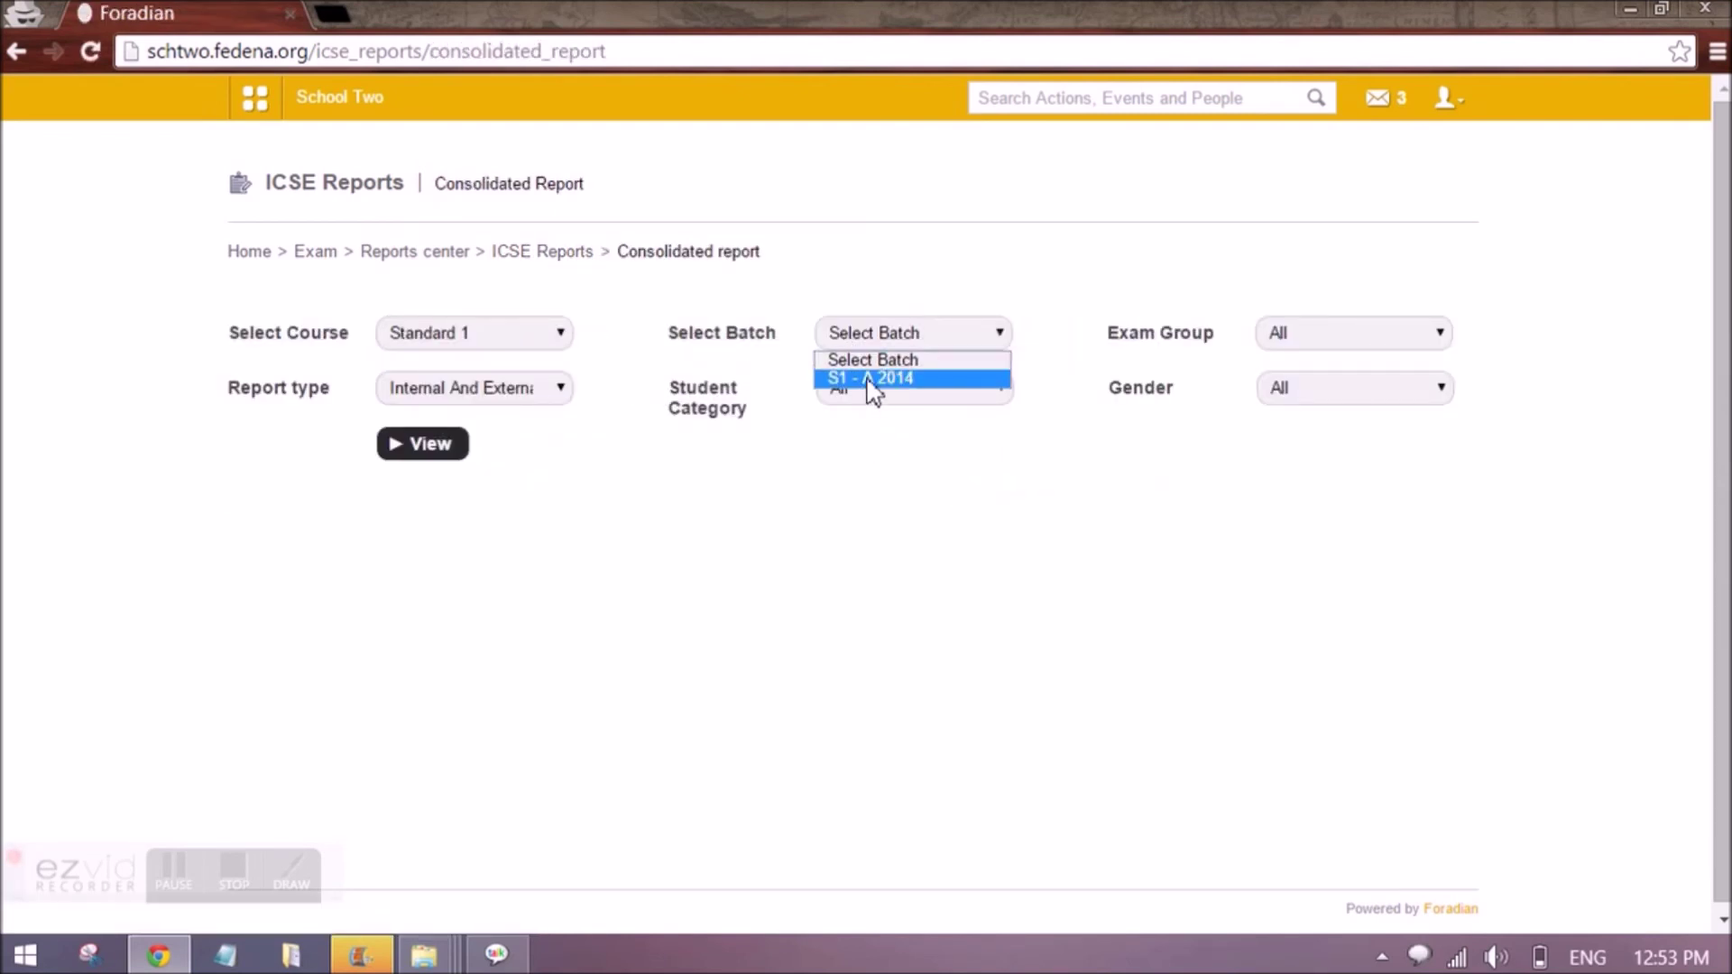
click(866, 384)
click(1263, 341)
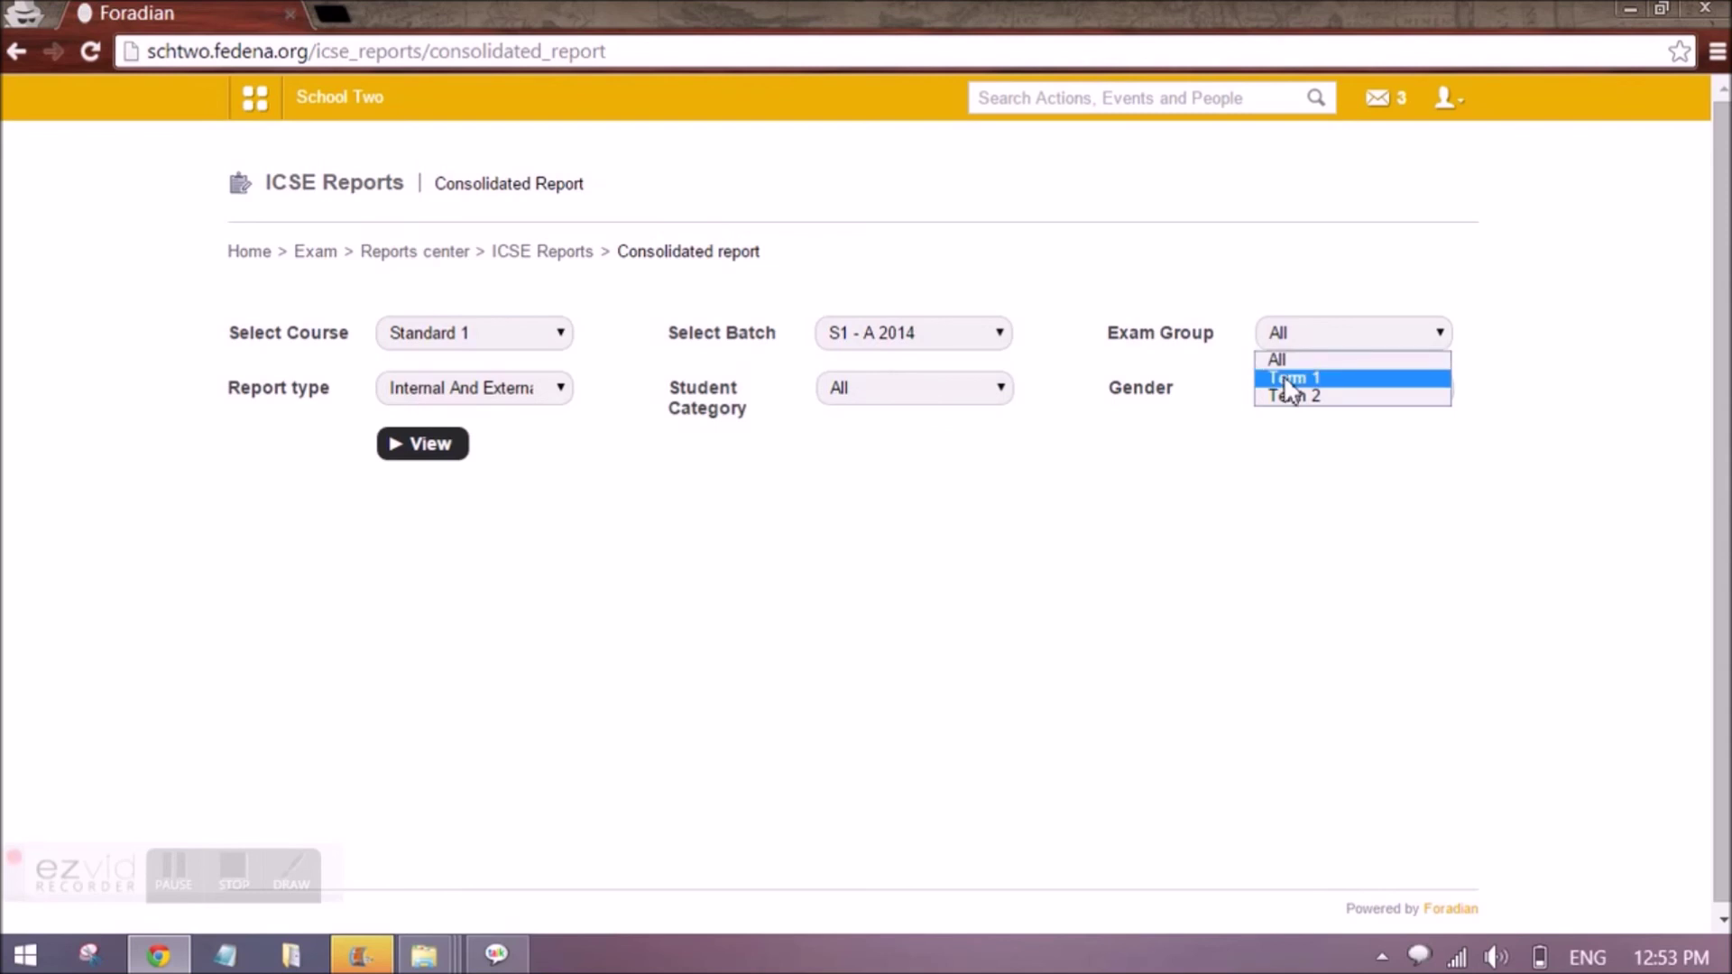
click(1287, 358)
click(429, 455)
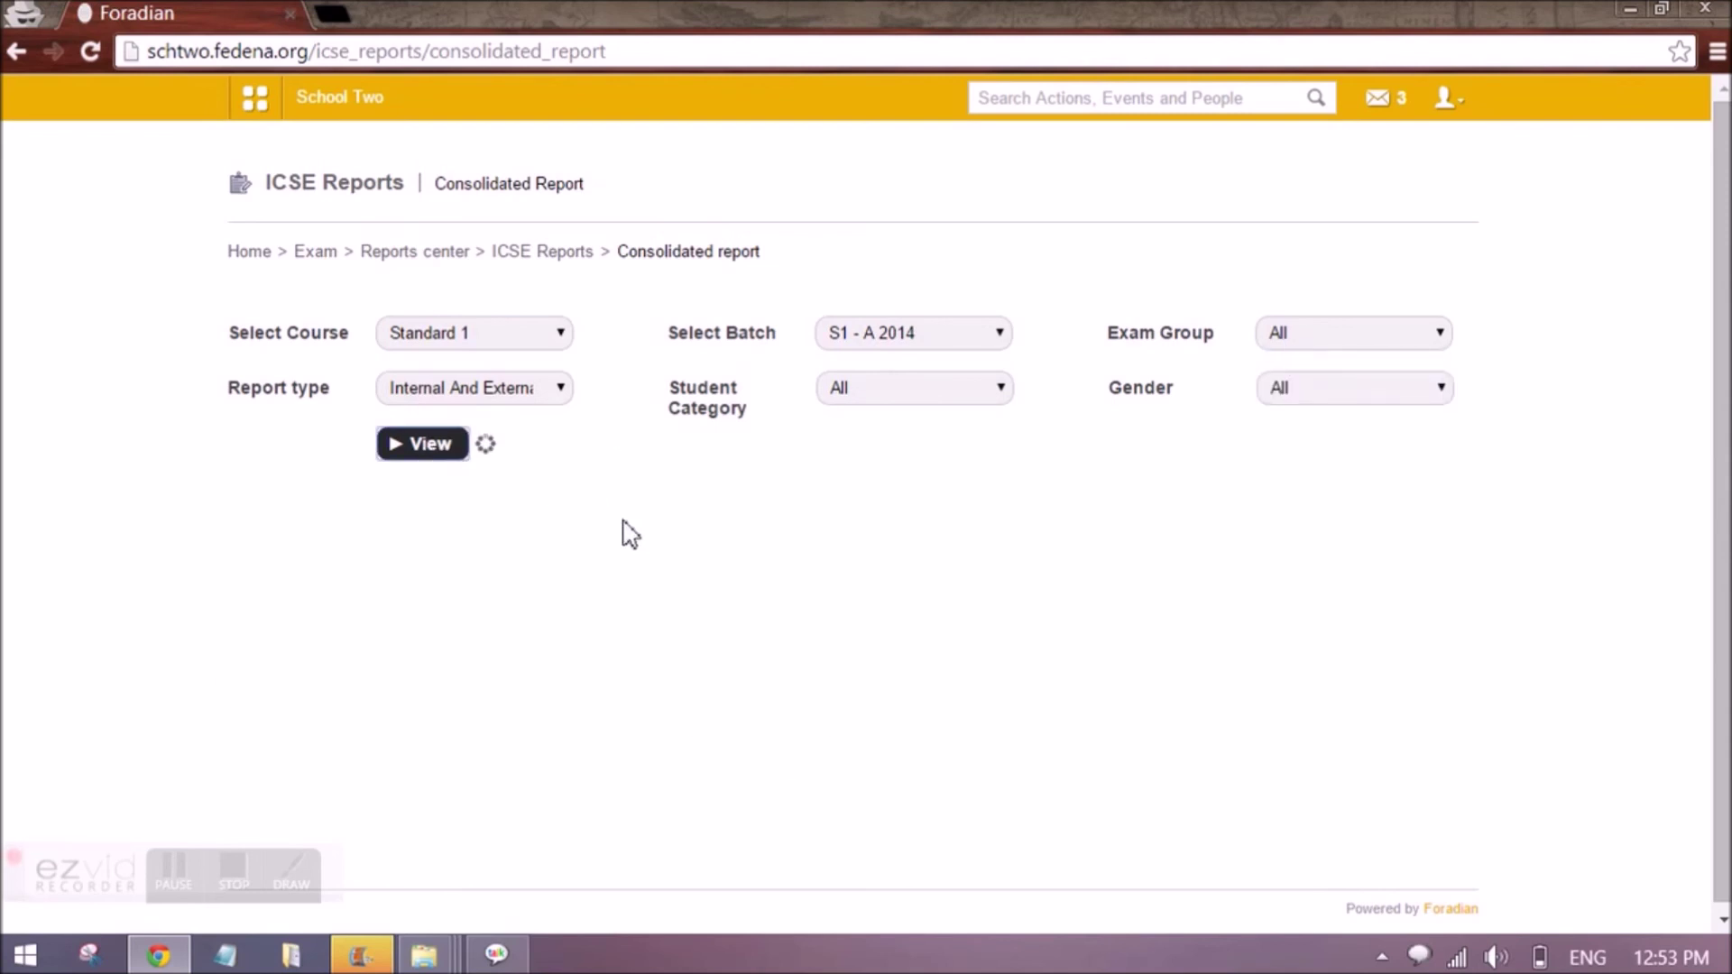